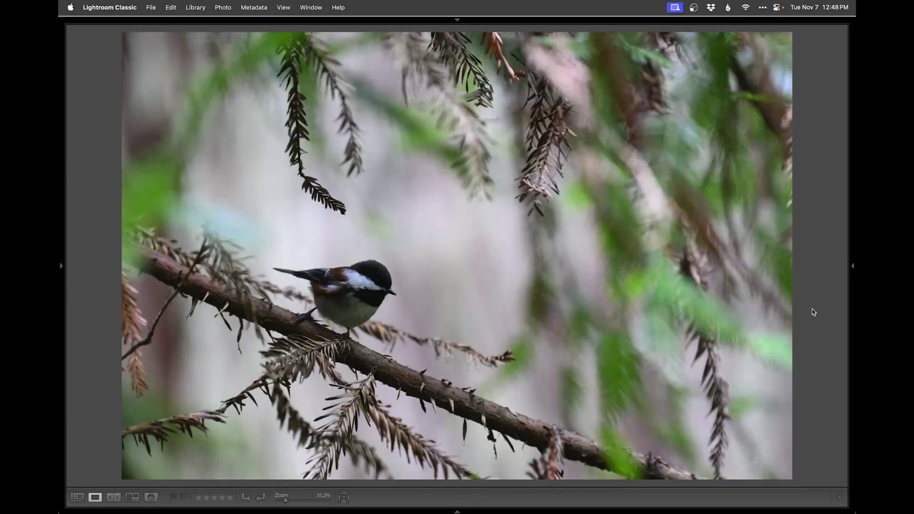
Step: Open the first photo in the collection, the chickadee on a branch, in single-photo view and flag it as a pick
key(g)
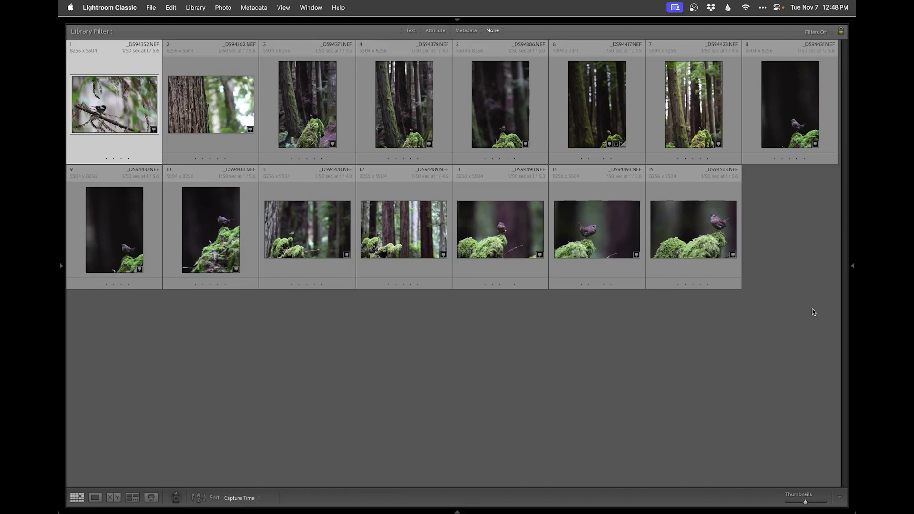
key(e)
key(p)
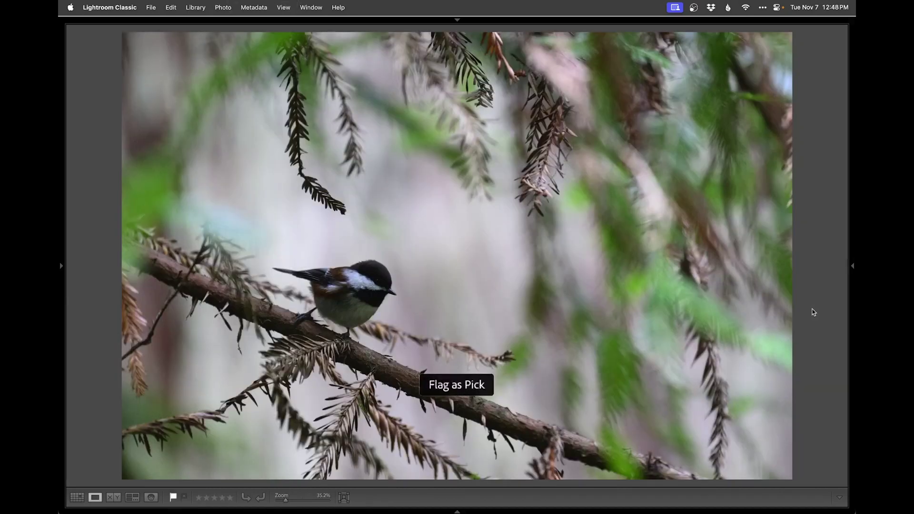
Step: Review the second through sixth photos one at a time to compare the bark and mossy-stump bird shots
key(Right)
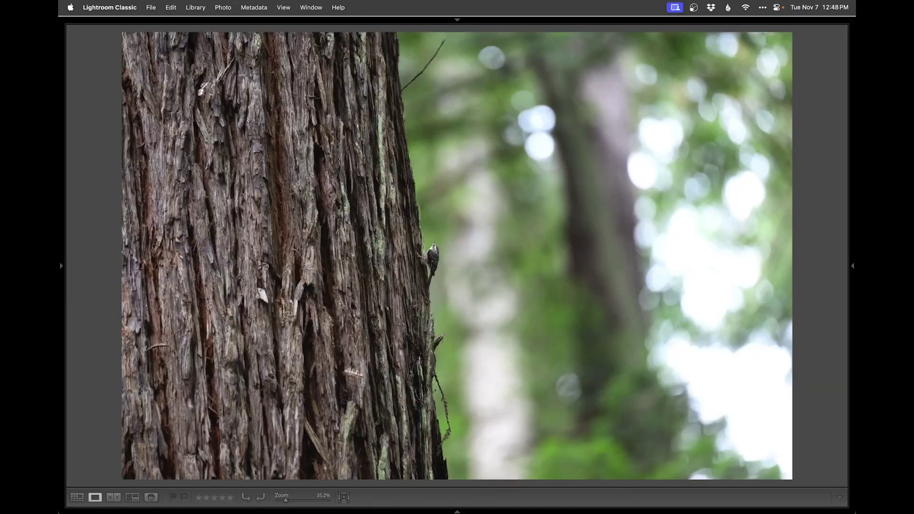
key(Right)
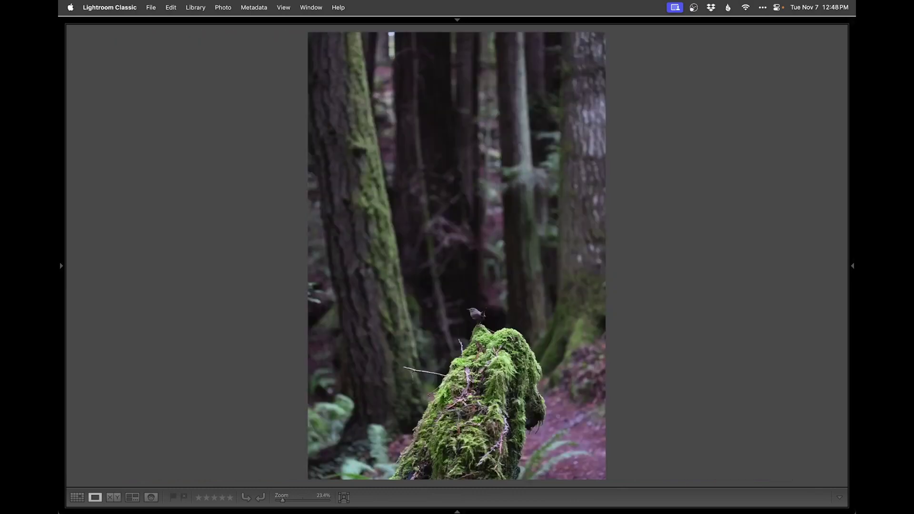
key(Right)
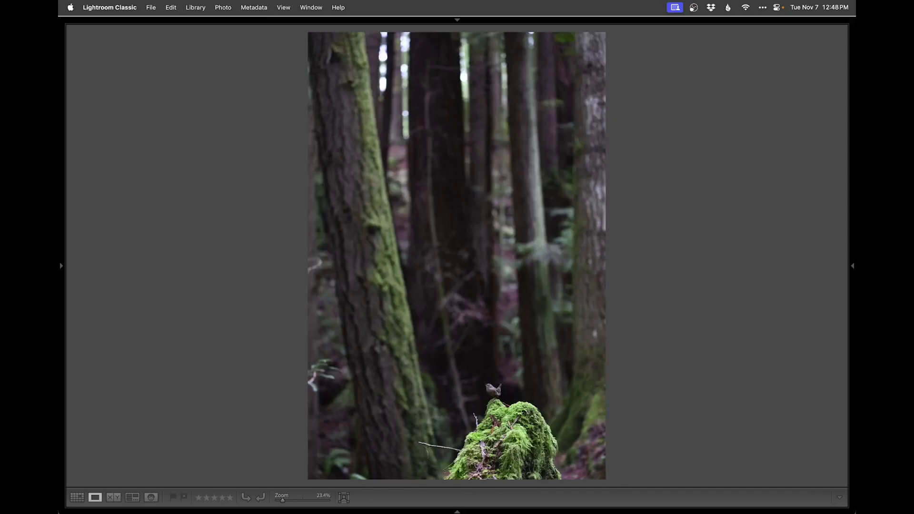
key(Right)
key(Left)
key(Right)
key(g)
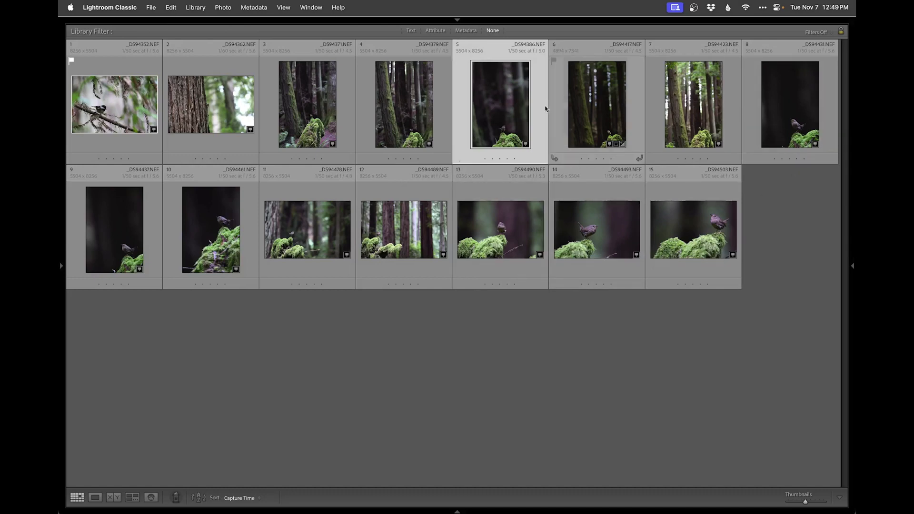
key(e)
key(Right)
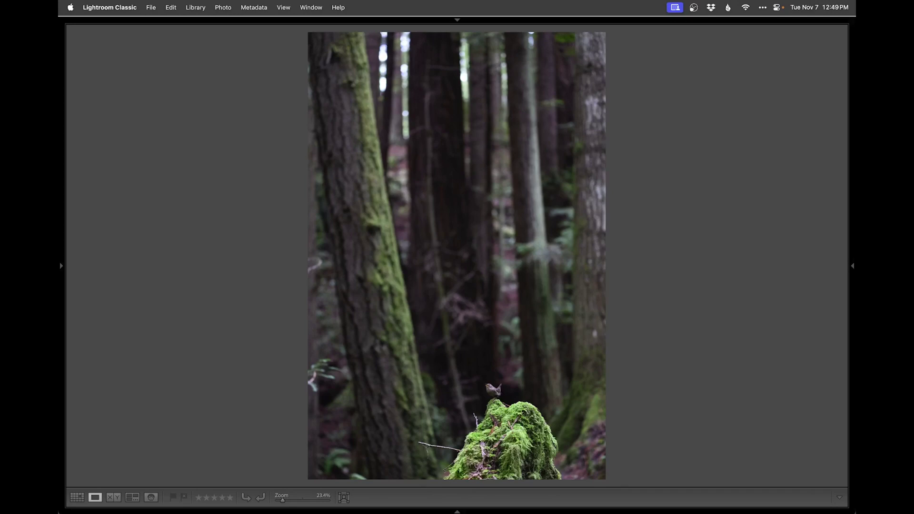
key(Right)
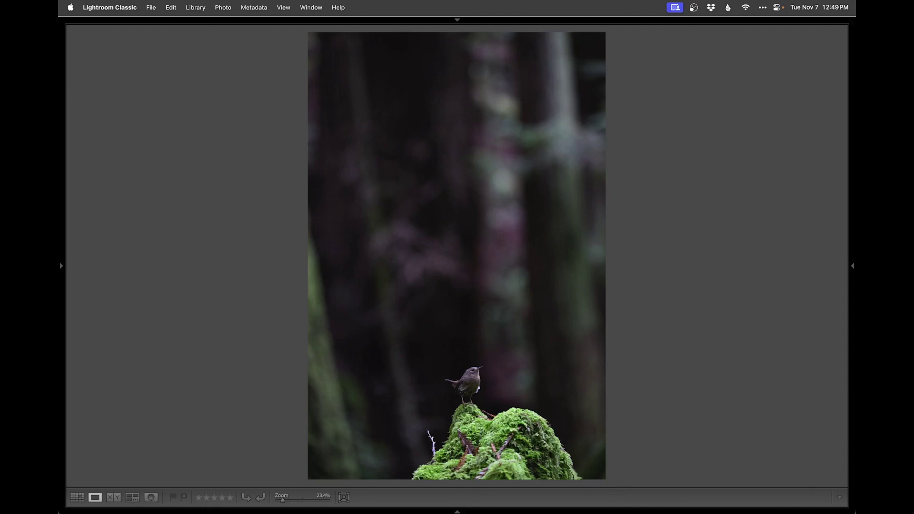
key(Right)
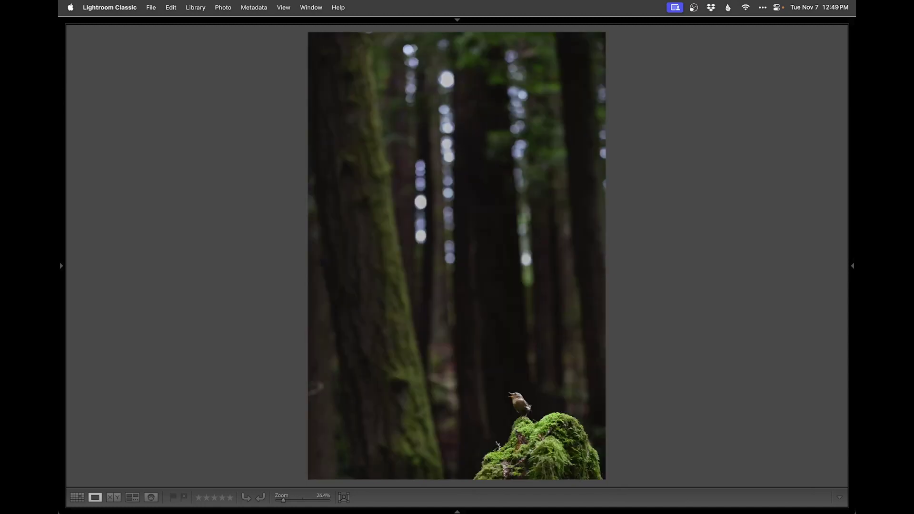
Step: Reset all develop adjustments on the sixth photo, the small wren on the mossy stump, and return to the single-photo view
key(z)
key(d)
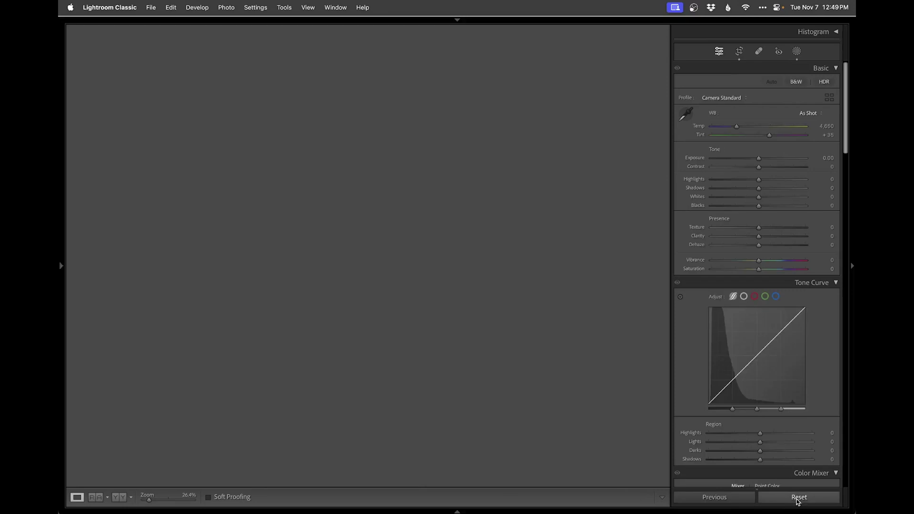
key(e)
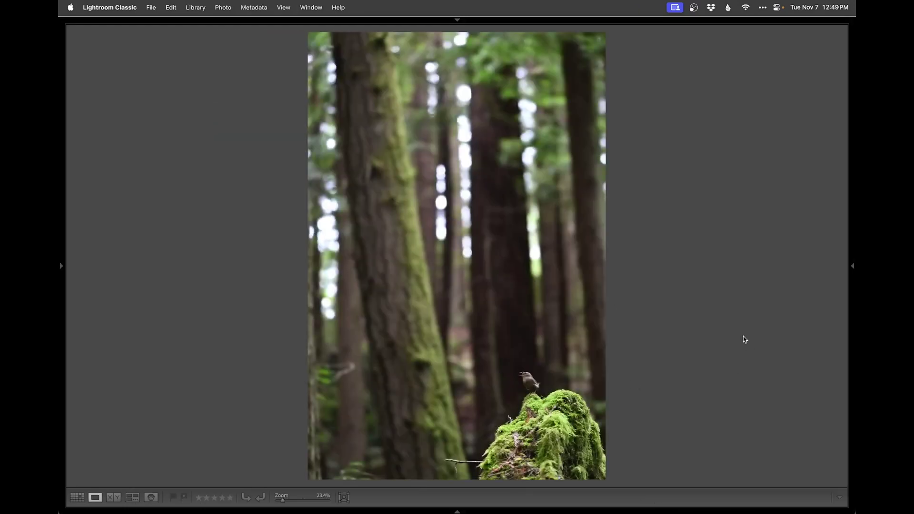
Step: Flag the sixth photo as a pick and set the similar seventh photo as rejected
key(p)
key(Right)
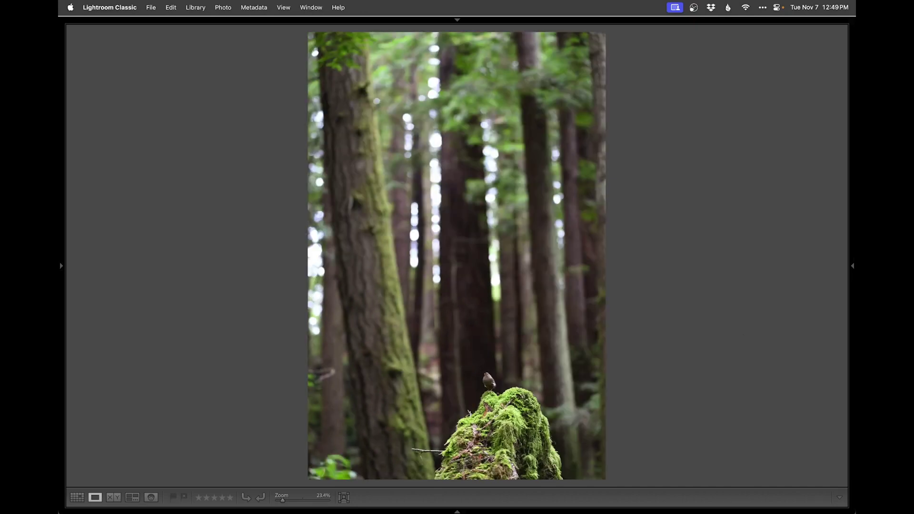
key(x)
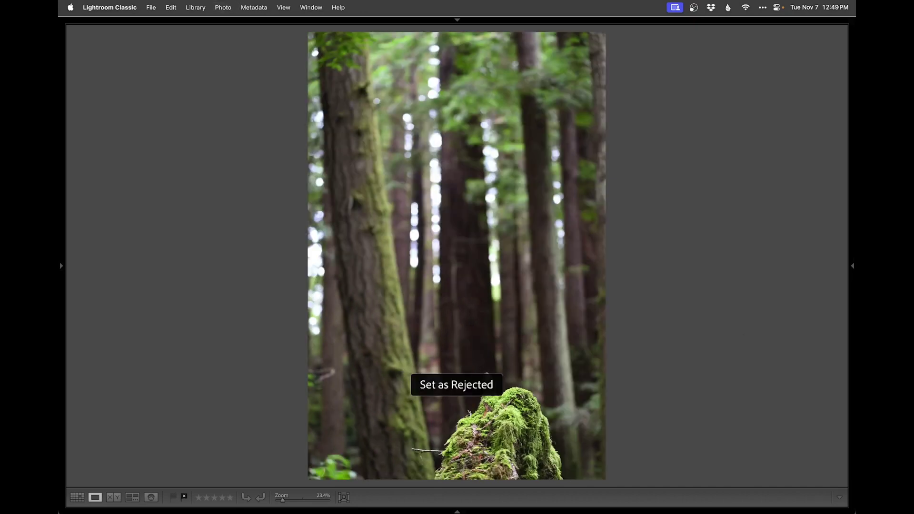
Step: Compare the three dark-background wren portraits, flag the singing wren photo as a pick, and go on to the wide mossy-stump shots
key(Right)
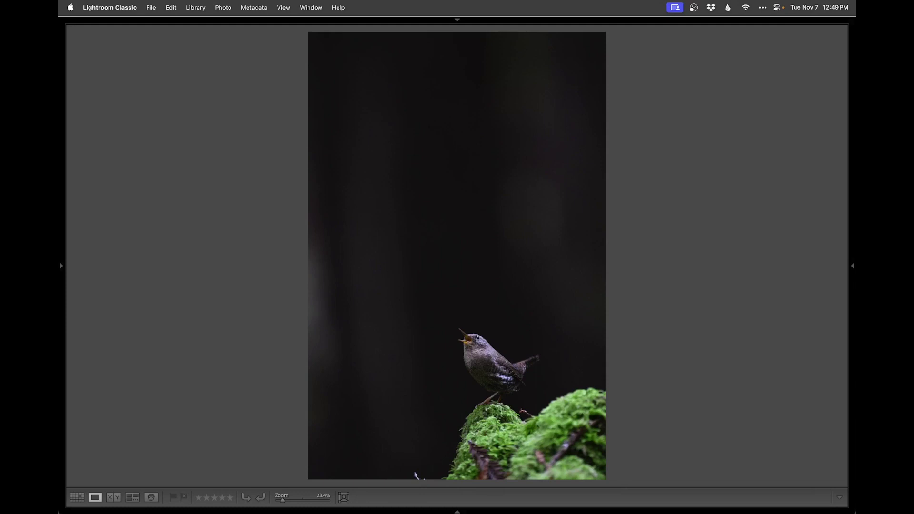
key(Right)
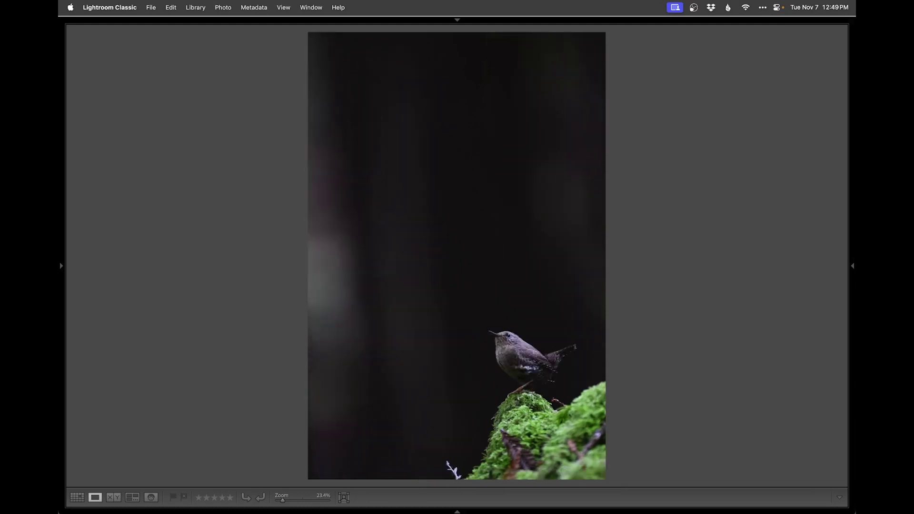
key(Right)
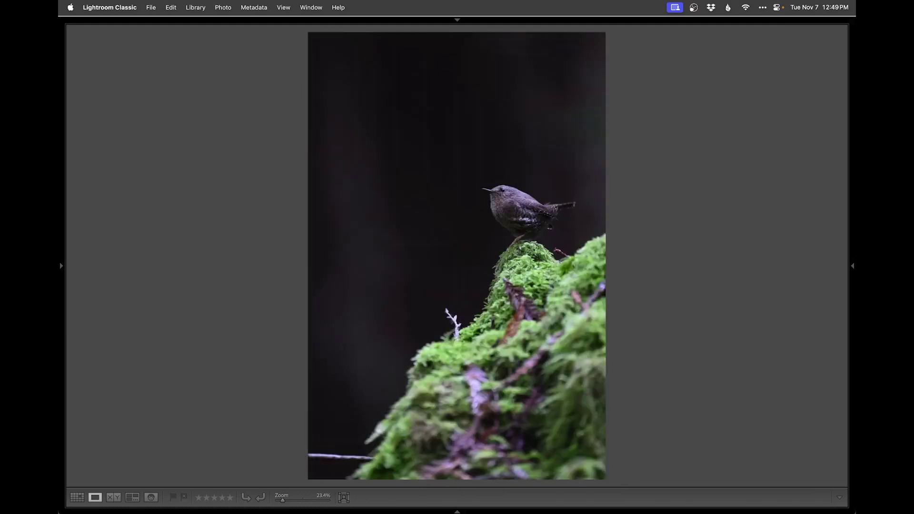
key(Left)
key(Right)
key(Right)
key(Right)
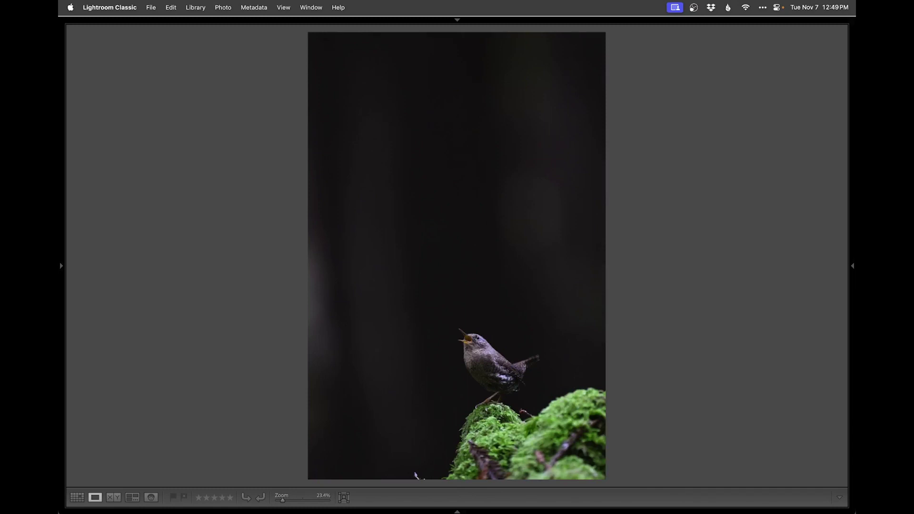
key(Left)
key(Left)
key(Left)
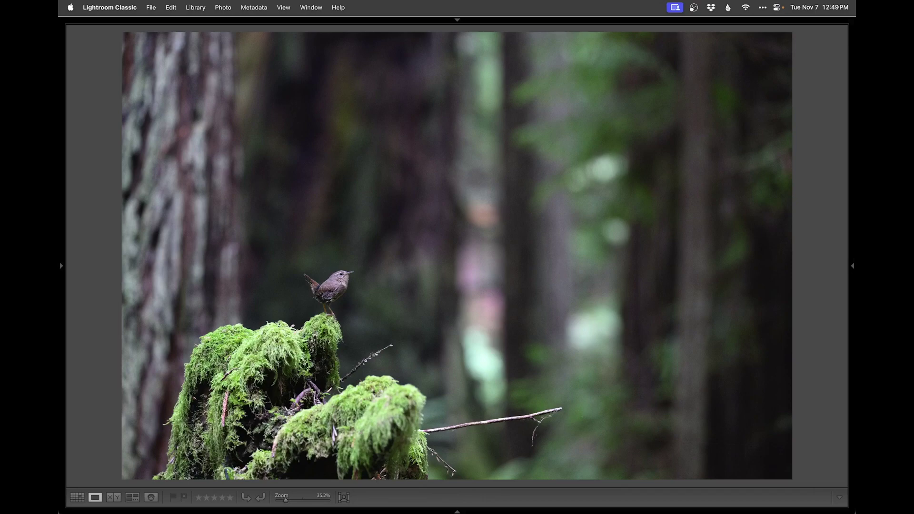
Step: Flag the wide wren photo with the large reddish tree trunks as a pick instead of the darker neighbouring shot
key(p)
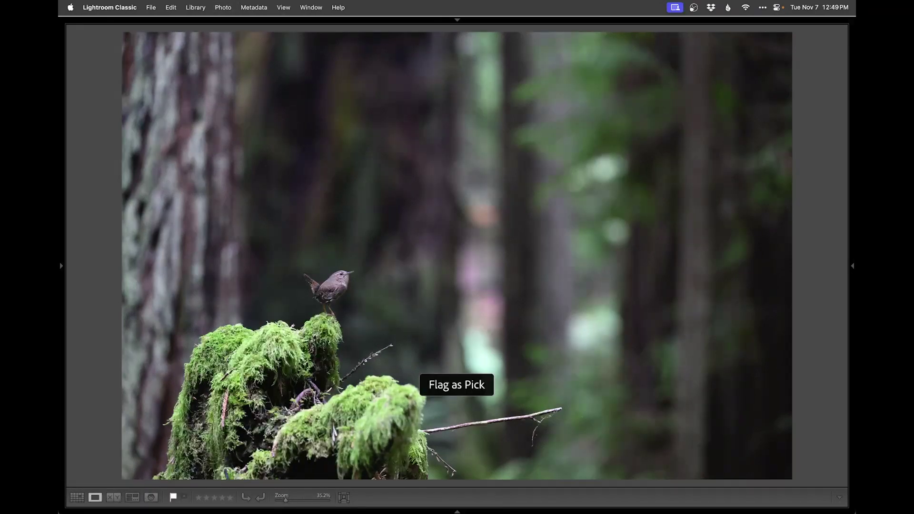
key(Left)
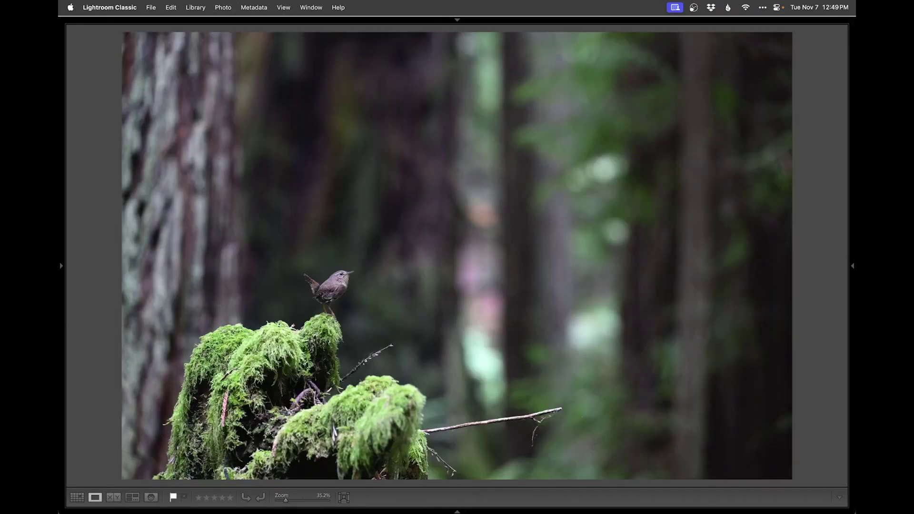
key(Right)
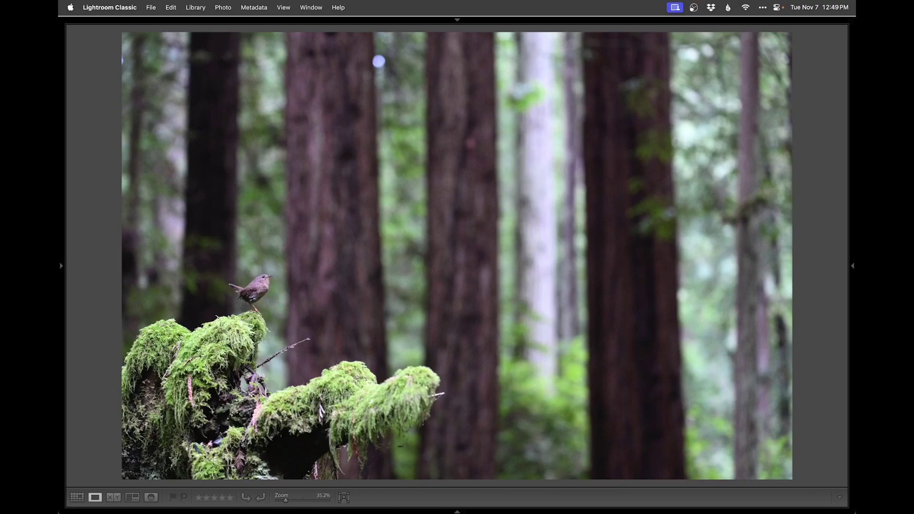
key(p)
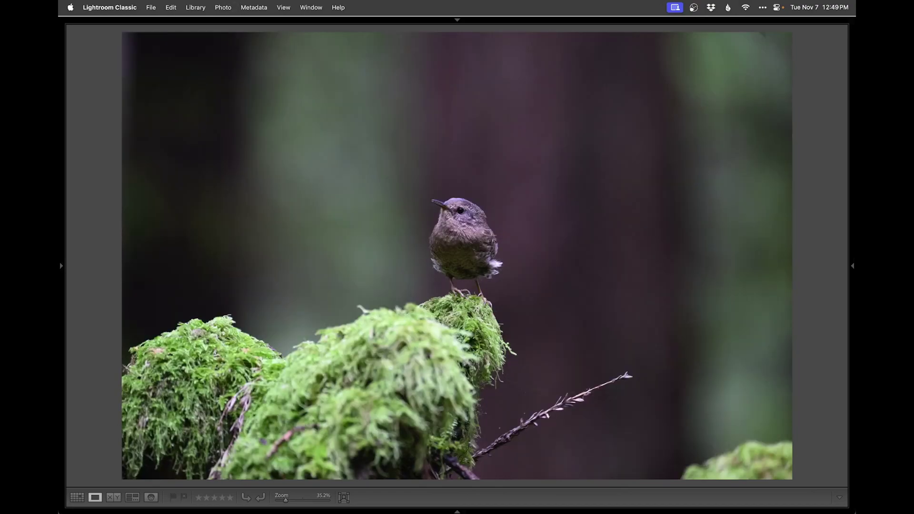
Step: Compare the close-up wren photos and flag the last one, with the wren looking up from the moss, as a pick
key(Right)
key(Right)
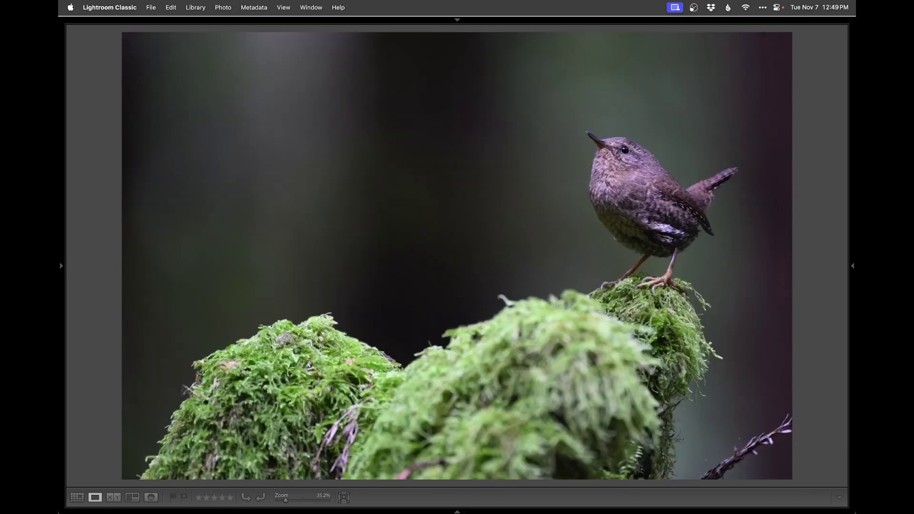
key(Right)
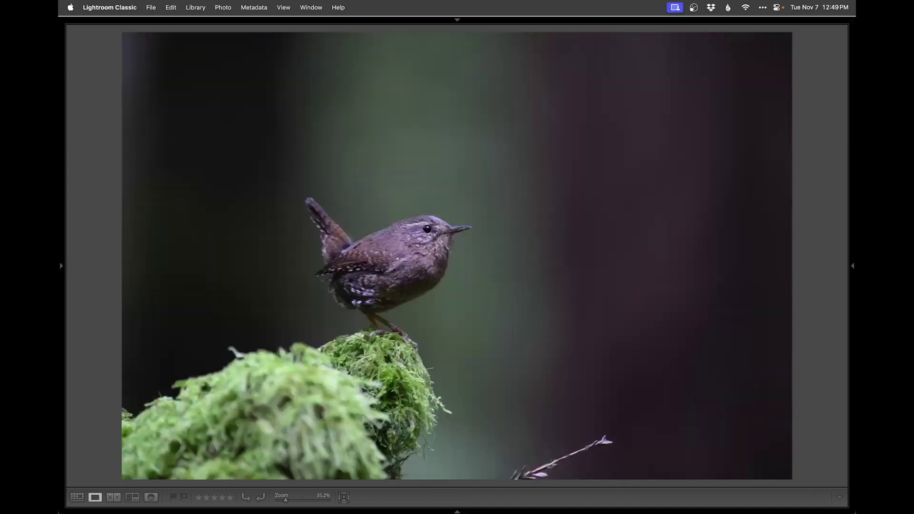
key(Right)
key(p)
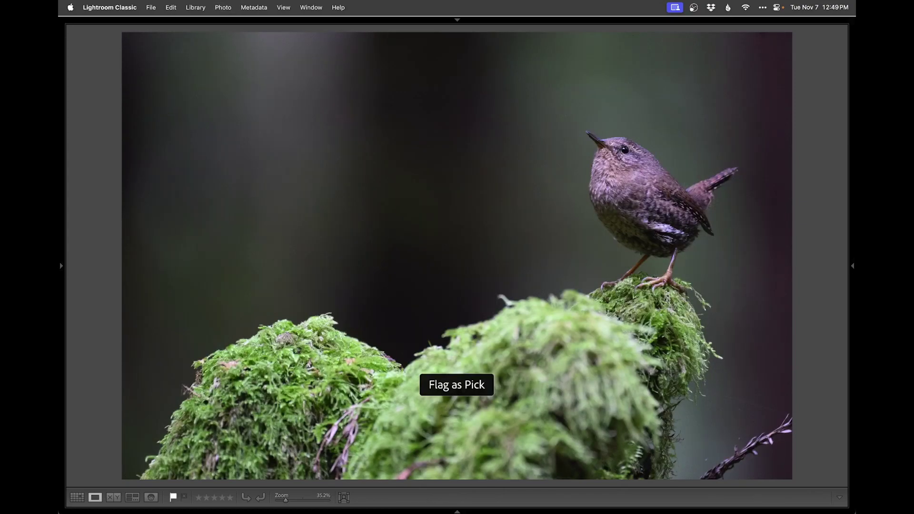
Step: Filter the photo grid by attribute to show only flagged photos, with the side panels hidden
key(g)
key(Tab)
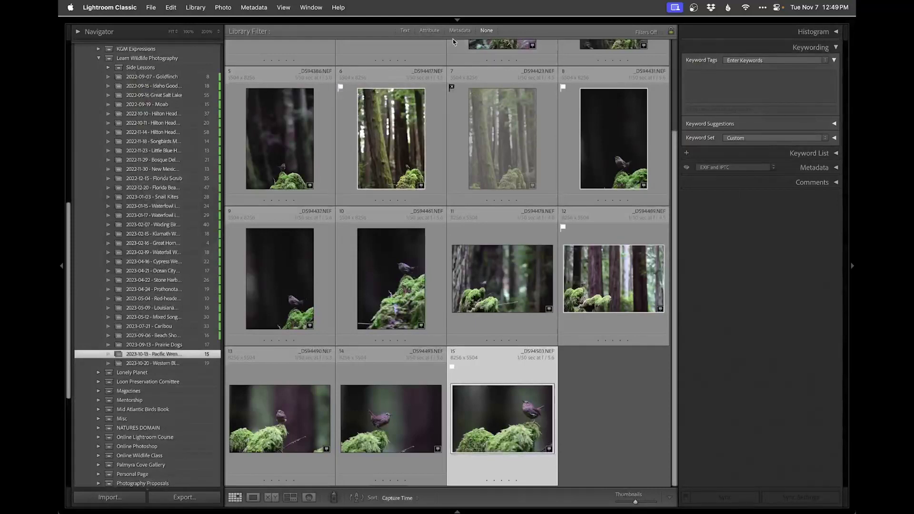
click(429, 31)
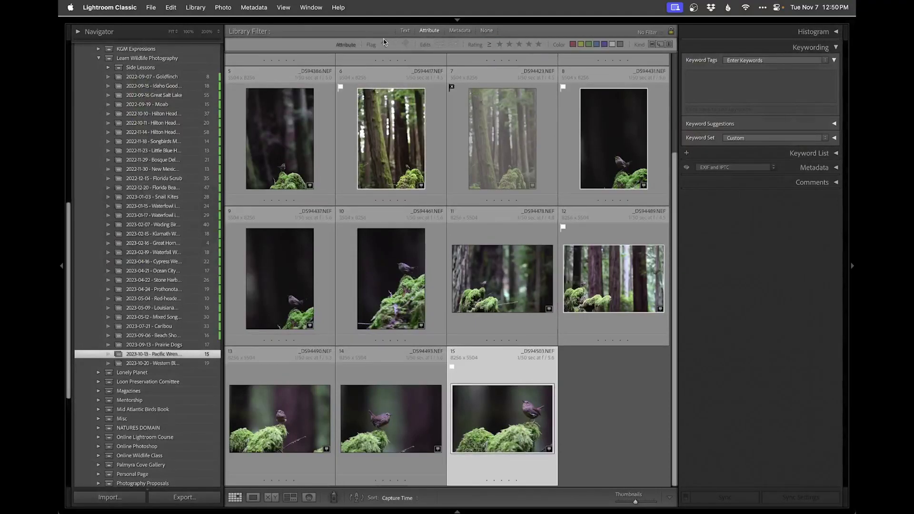
click(406, 44)
key(Tab)
Step: Adjust the chickadee photo in Develop with Exposure +0.40, Shadows +61, Blacks -39 and Temp 4,334
click(127, 114)
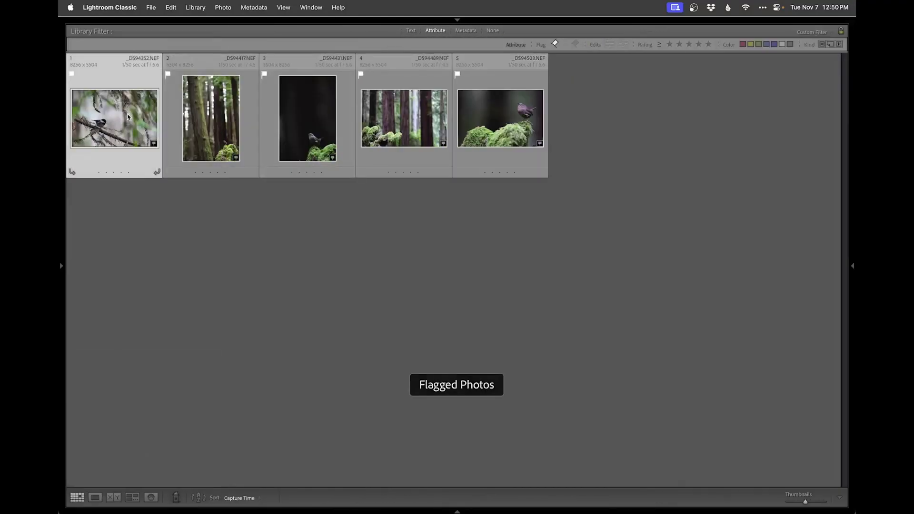
key(d)
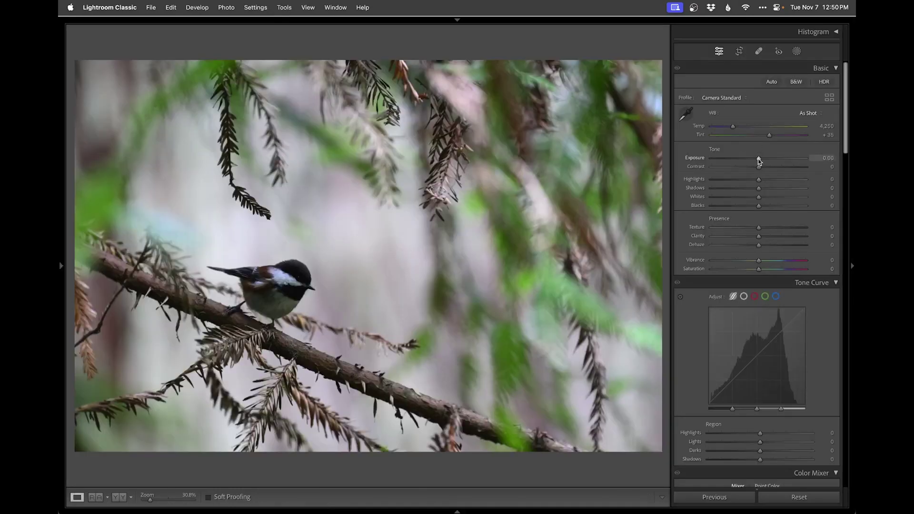
drag(759, 159, 739, 207)
drag(734, 127, 734, 127)
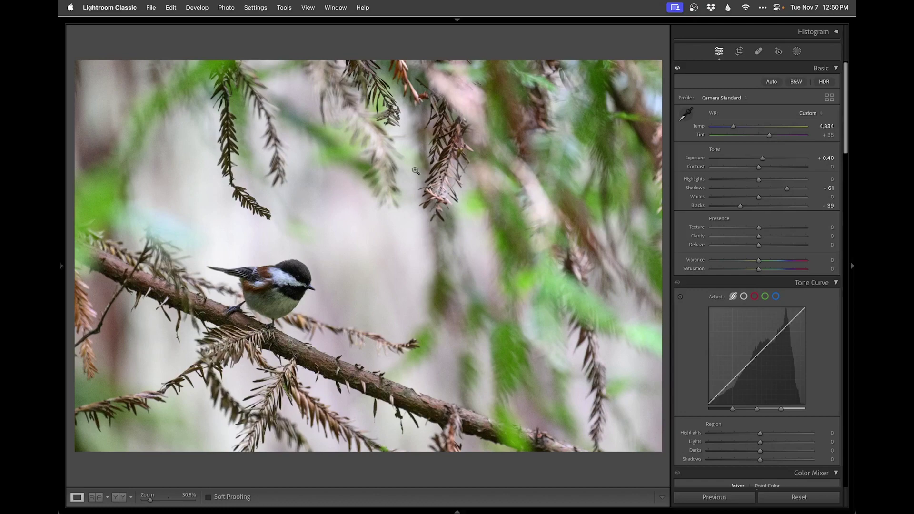
Step: Crop the chickadee photo tighter at its original aspect ratio, placing the bird in the lower-left part of the frame
key(r)
drag(166, 447, 168, 400)
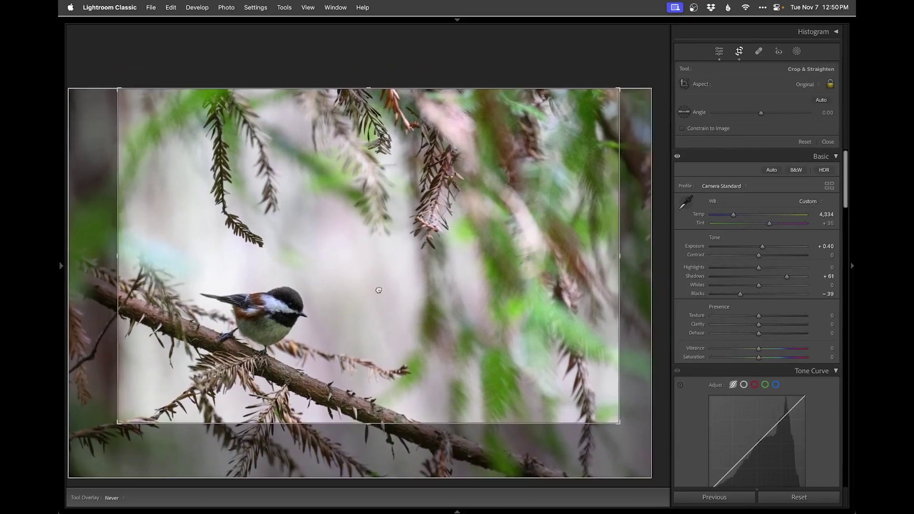
drag(378, 290, 355, 289)
key(Return)
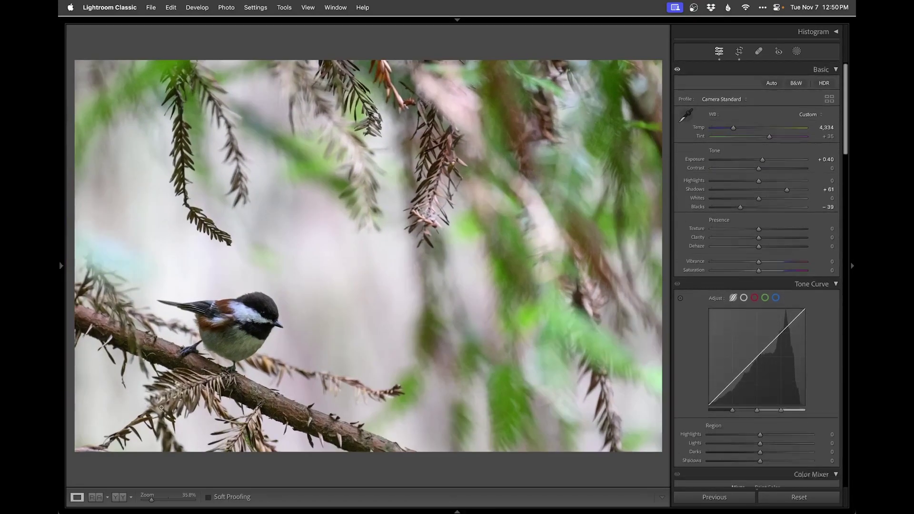
Step: Inspect the bird at 100% and set the Color Mixer saturation to -42 for Aqua and -41 for Blue
click(244, 316)
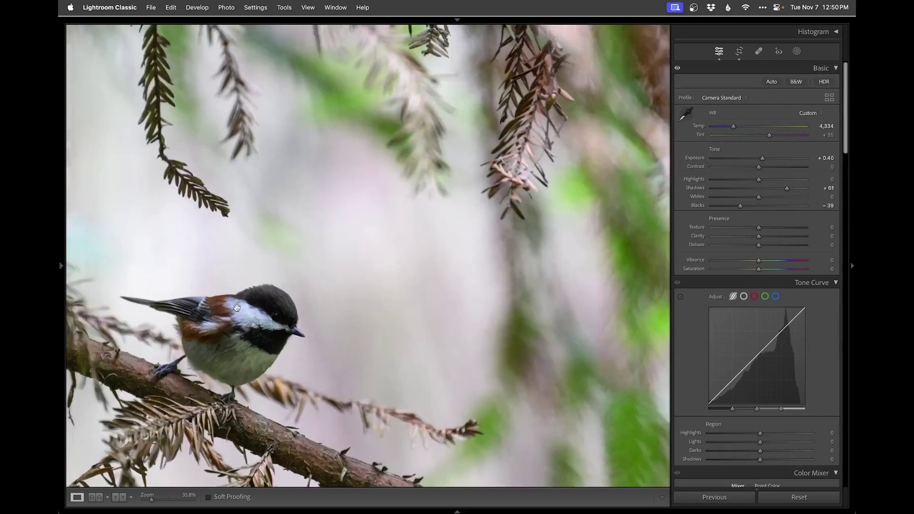
scroll(709, 341, down, 10)
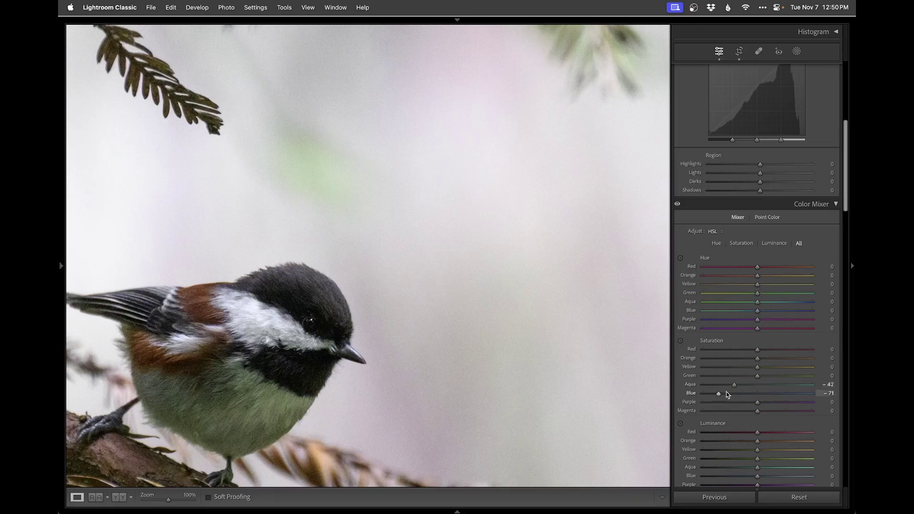
click(445, 302)
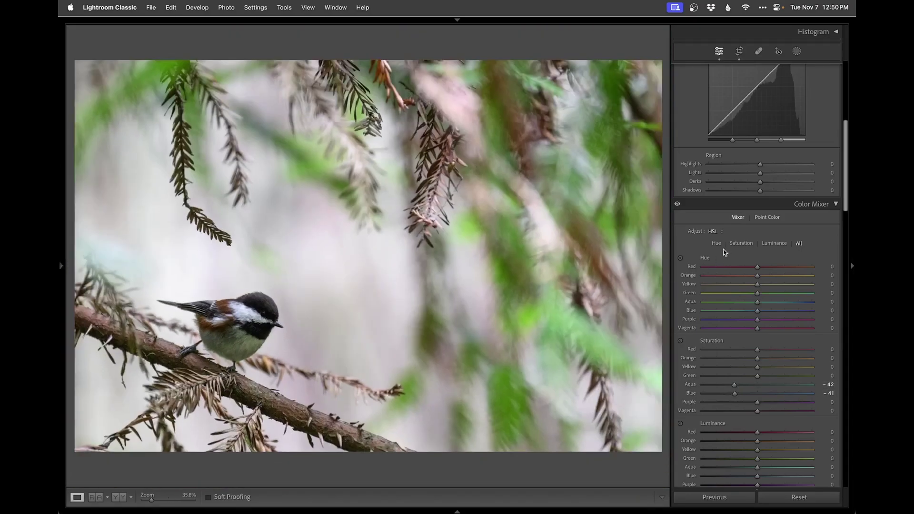
Step: Go to the next flagged photo, the wren on the mossy stump among tree trunks, and crop it slightly tighter at its original aspect ratio
scroll(726, 254, up, 5)
scroll(727, 254, up, 3)
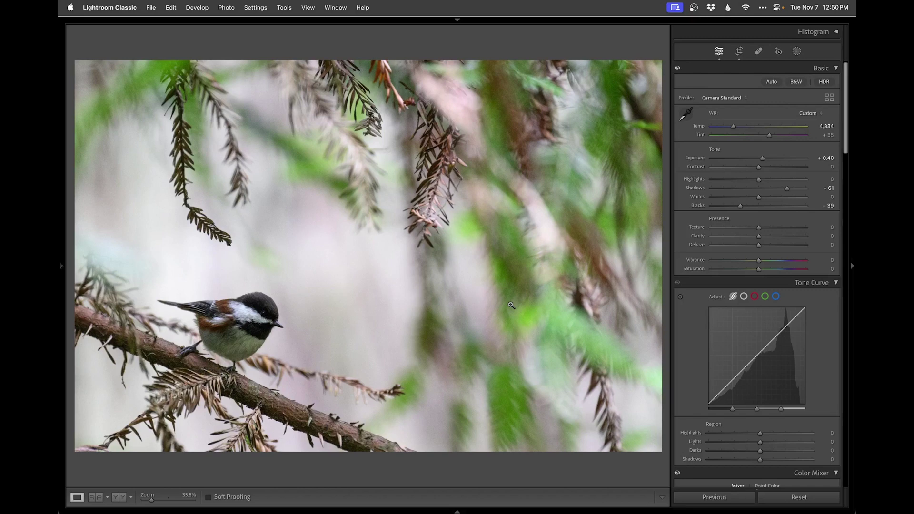
key(Right)
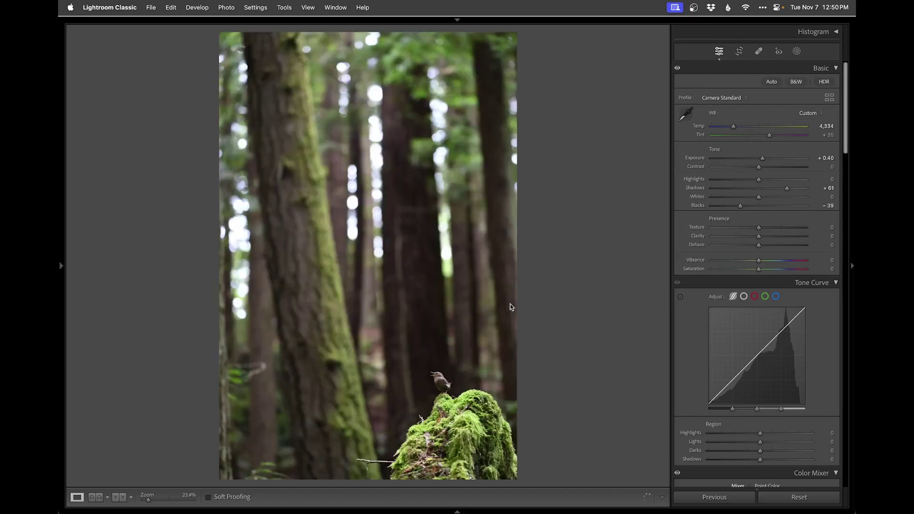
key(r)
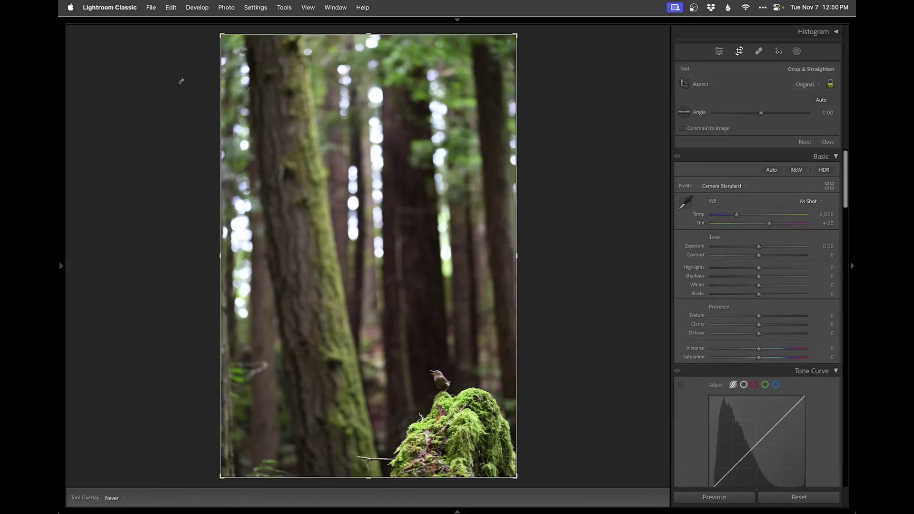
drag(219, 36, 235, 54)
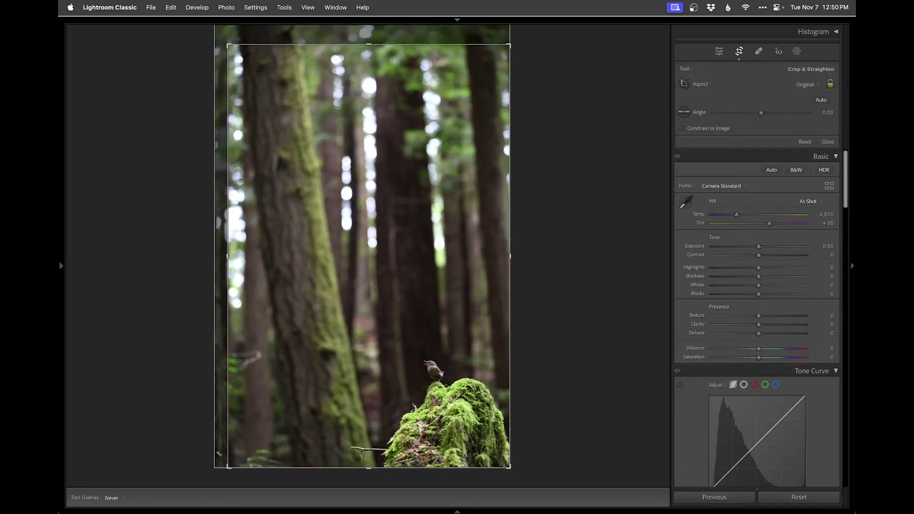
double_click(396, 373)
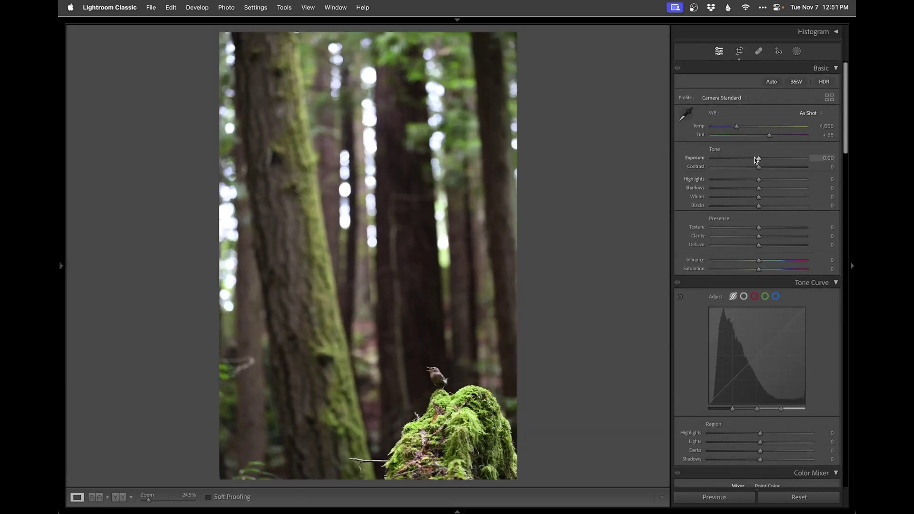
Step: Set the wren photo's Exposure to -1.35 and darken the upper forest with a linear gradient mask at Exposure -0.33 and Highlights -49
drag(757, 160, 748, 159)
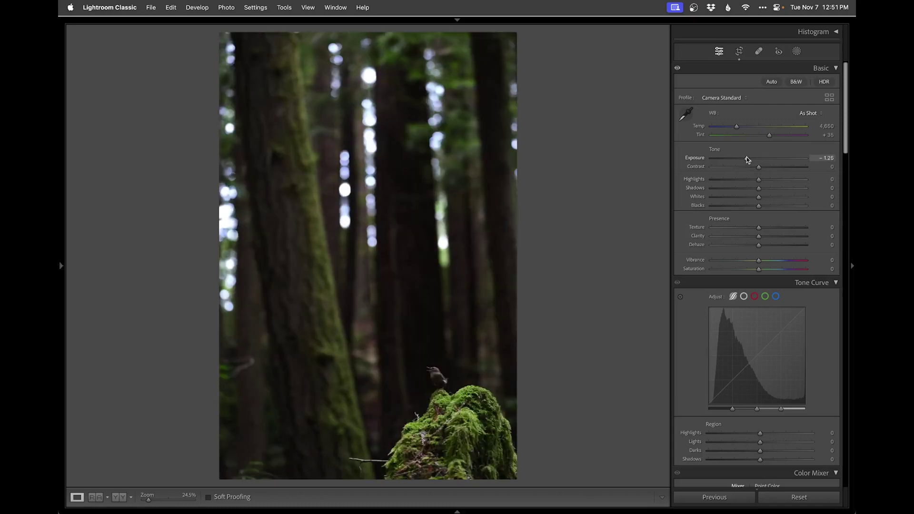
drag(747, 160, 746, 159)
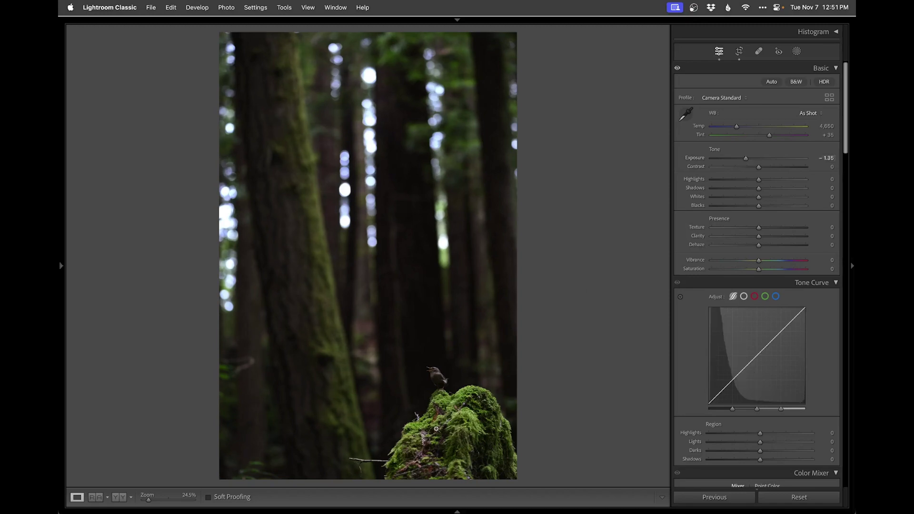
key(shift+w)
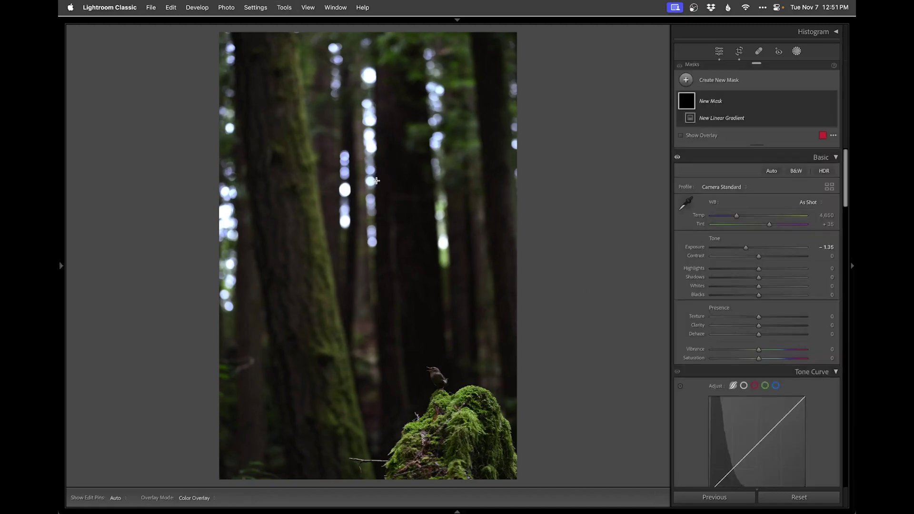
drag(377, 180, 404, 398)
drag(760, 242, 737, 261)
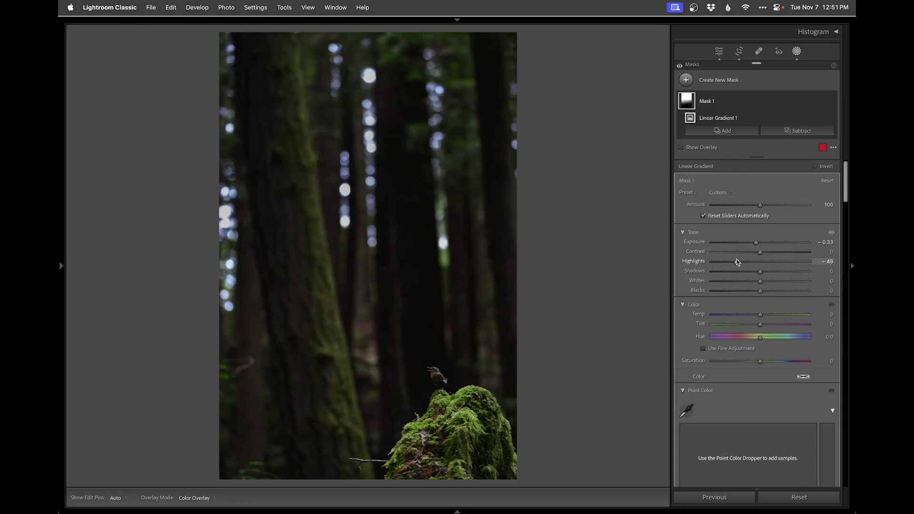
Step: Add a radial gradient mask around the wren and mossy stump and set its Highlights to 38
key(shift+m)
drag(509, 477, 572, 485)
drag(447, 308, 448, 296)
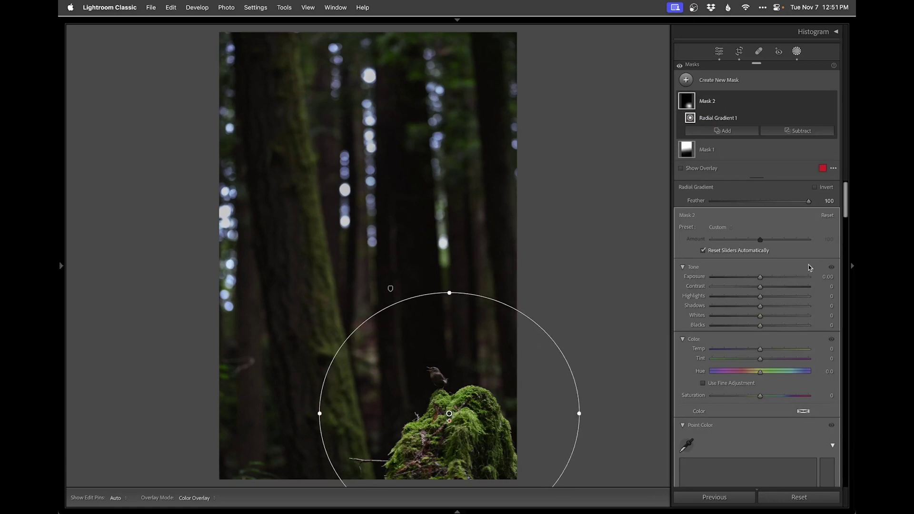
drag(760, 296, 778, 296)
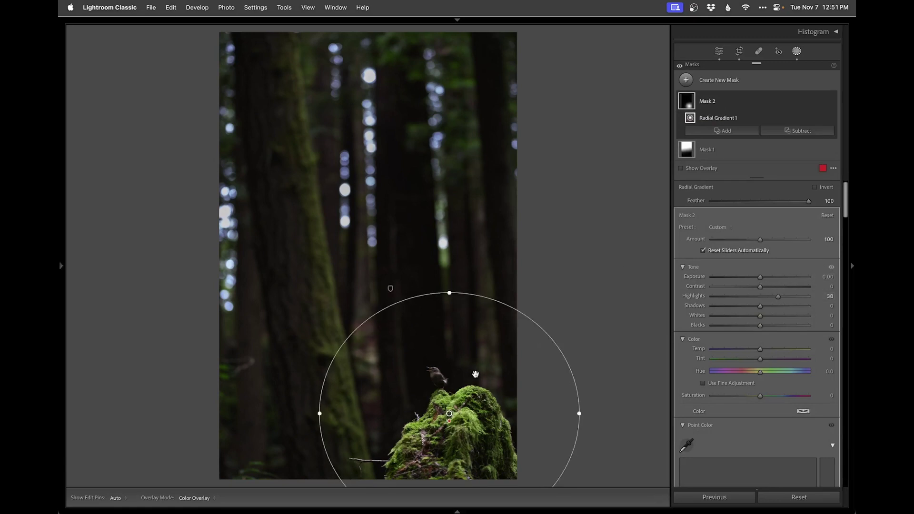
Step: Zoom in on the wren, mask it with object selection, and set the mask's Exposure to 0.55 and Highlights to 33
key(z)
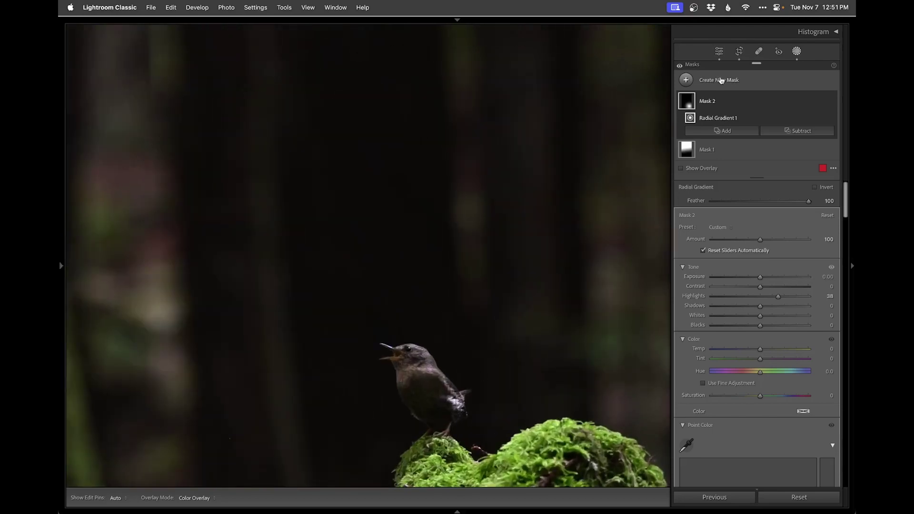
click(722, 80)
click(727, 151)
click(713, 202)
drag(364, 331, 479, 443)
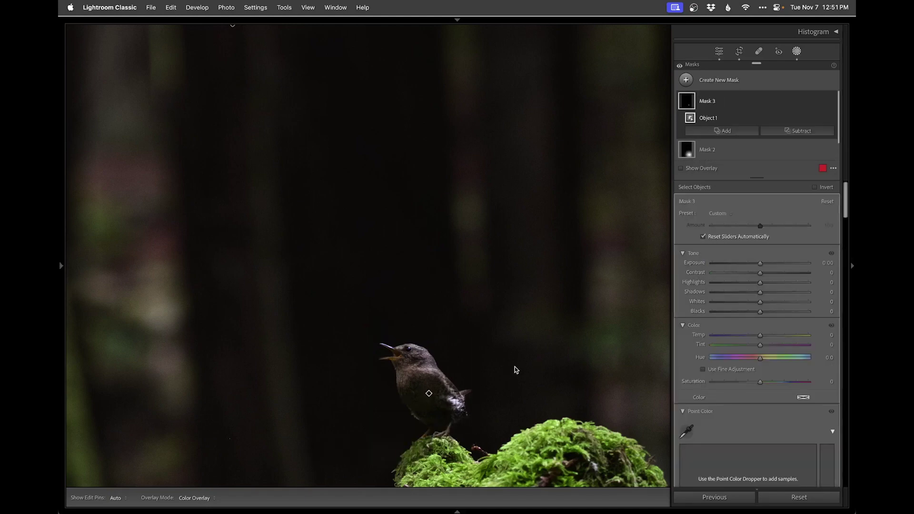
drag(762, 263, 777, 284)
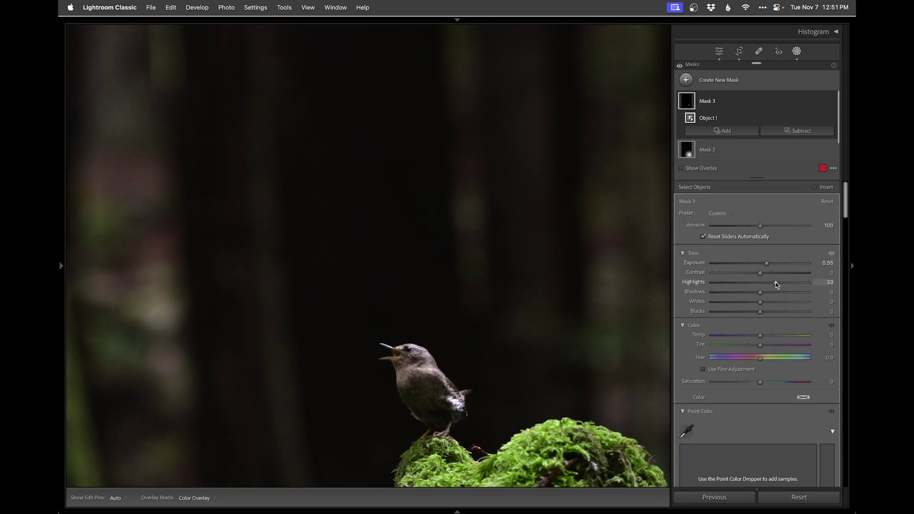
key(z)
key(shift+w)
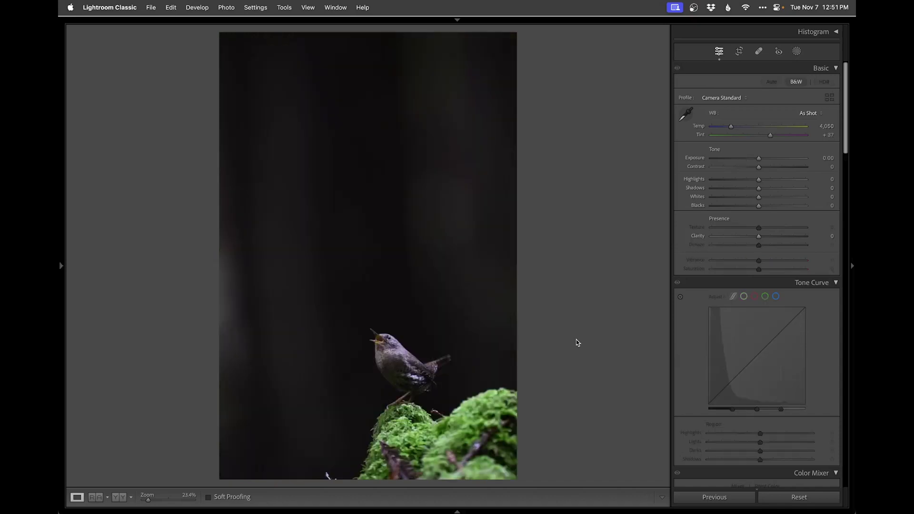
Step: Heal the bright twig at the bottom edge of the singing wren photo with the healing opacity at 100
key(r)
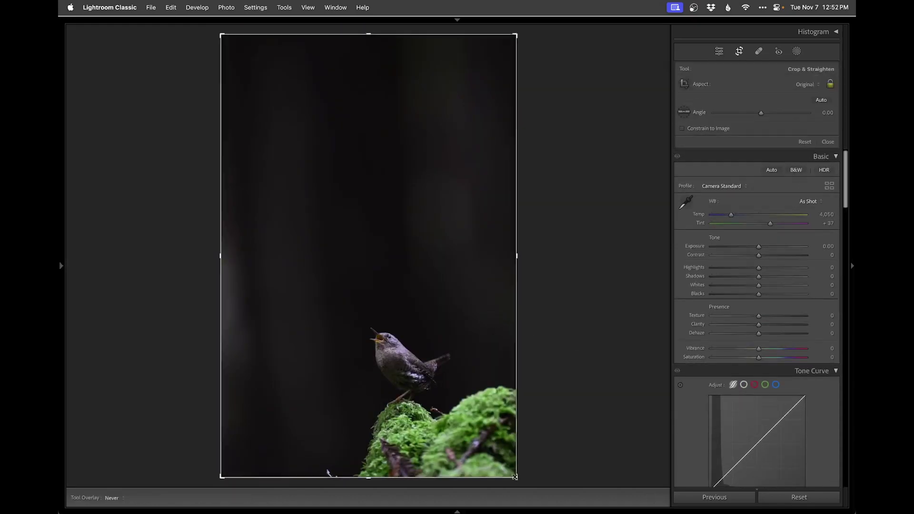
key(q)
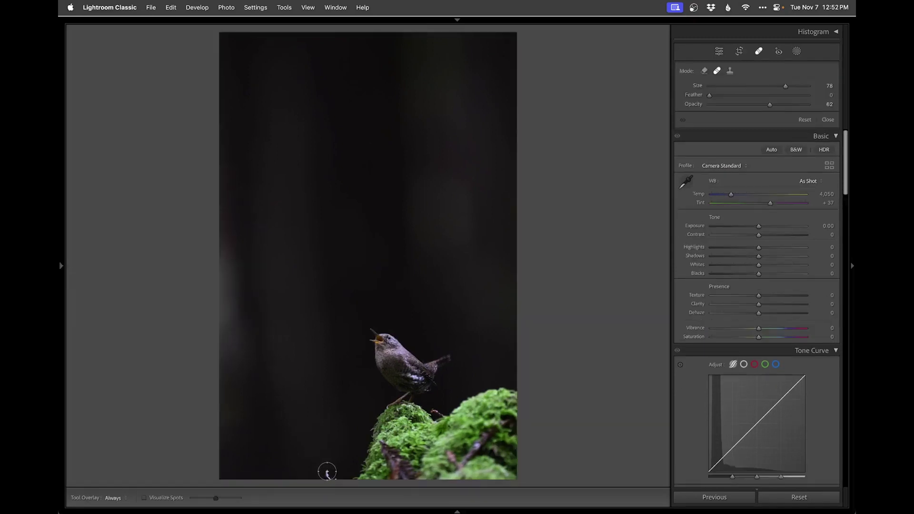
click(327, 474)
key(q)
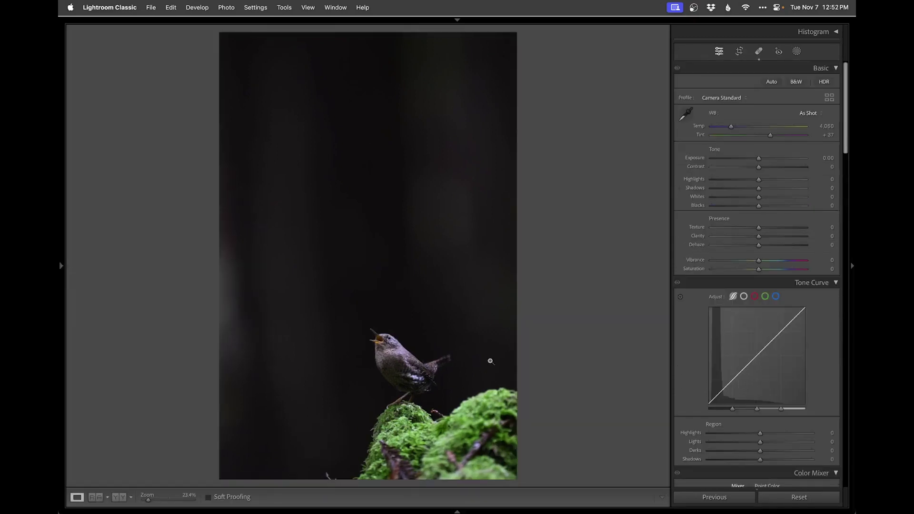
key(q)
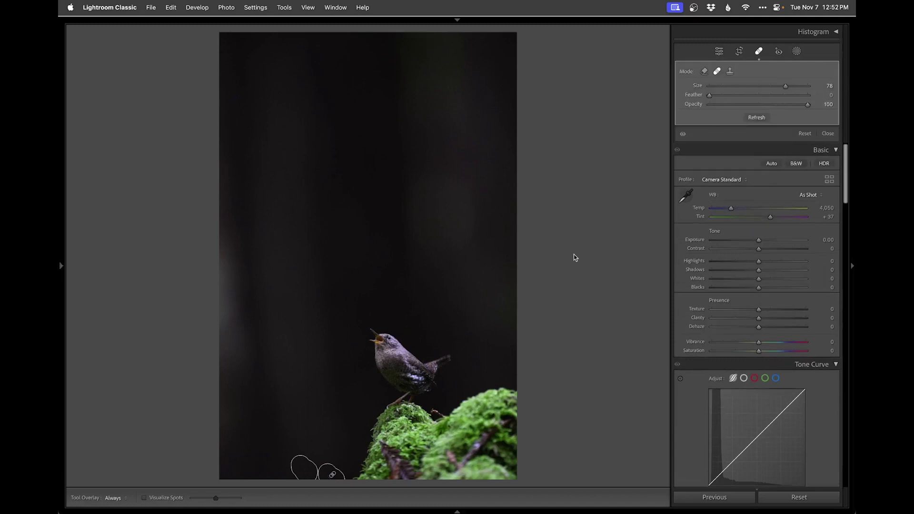
key(q)
Step: Adjust the singing wren photo with Temp 4,283, Tint +32, Blacks -25 and Highlights +28
drag(731, 126, 733, 128)
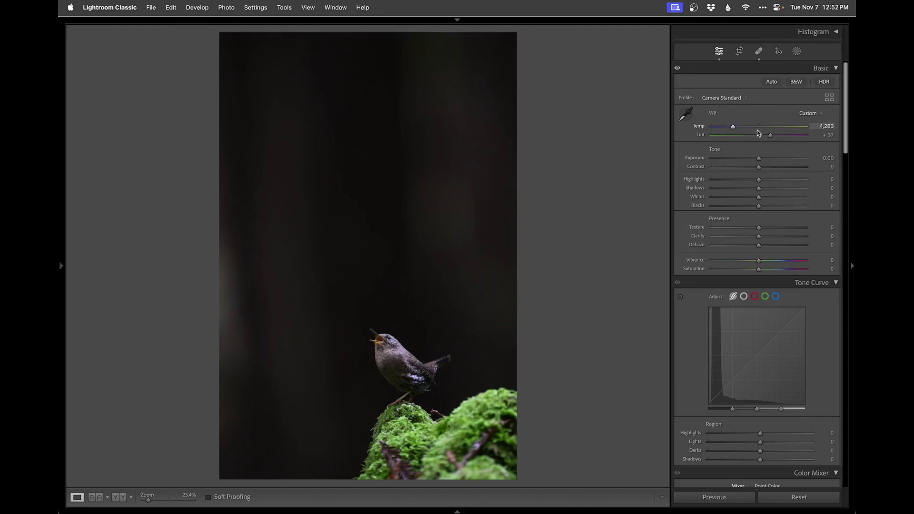
drag(771, 135, 768, 136)
drag(747, 208, 747, 208)
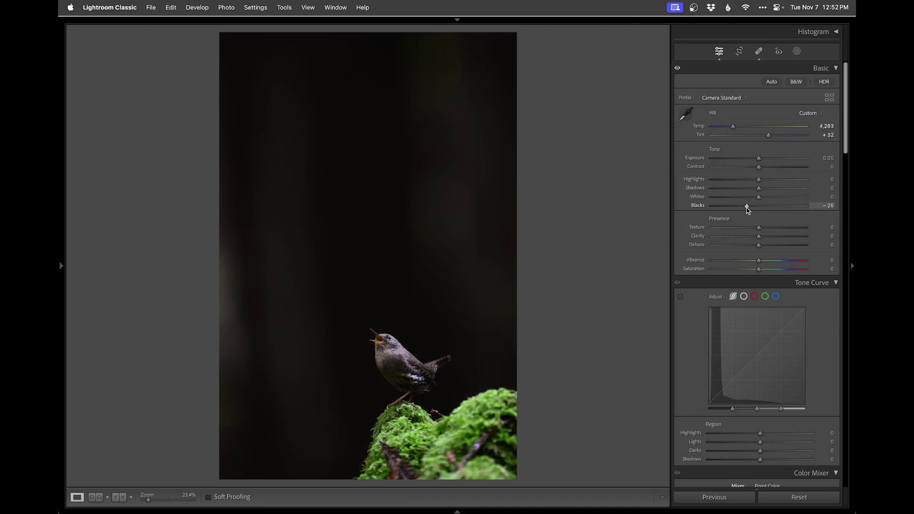
click(772, 179)
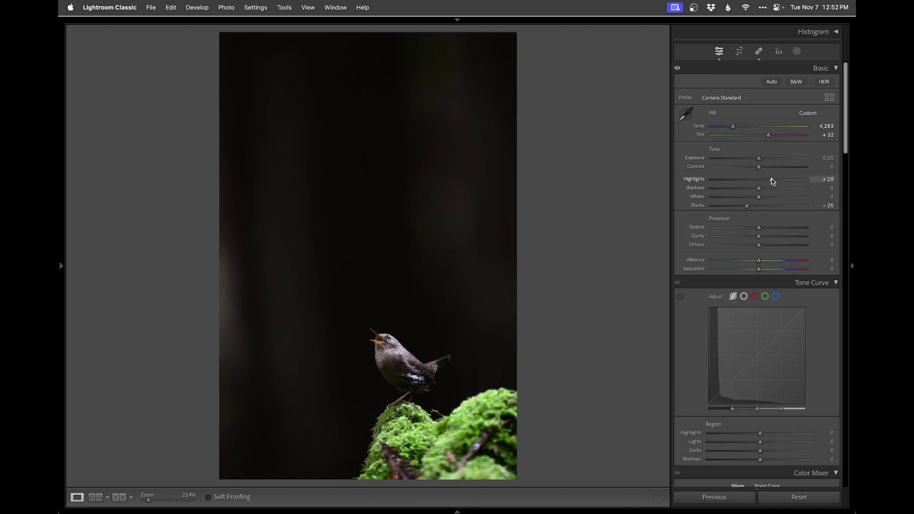
Step: Add linear gradient masks over the lower moss at Exposure -0.43 and over the left side of the background at Exposure -0.54
key(m)
drag(424, 418, 391, 343)
drag(760, 242, 757, 244)
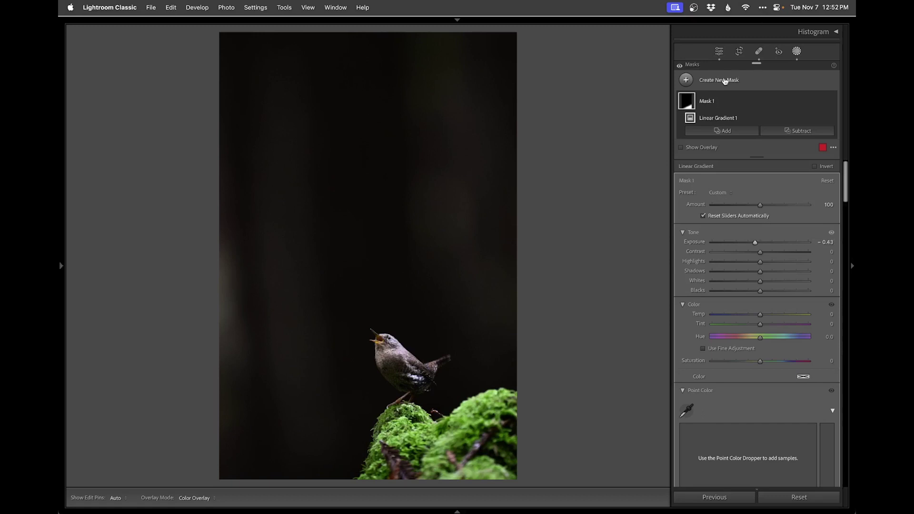
key(m)
drag(330, 288, 392, 288)
drag(761, 264, 755, 265)
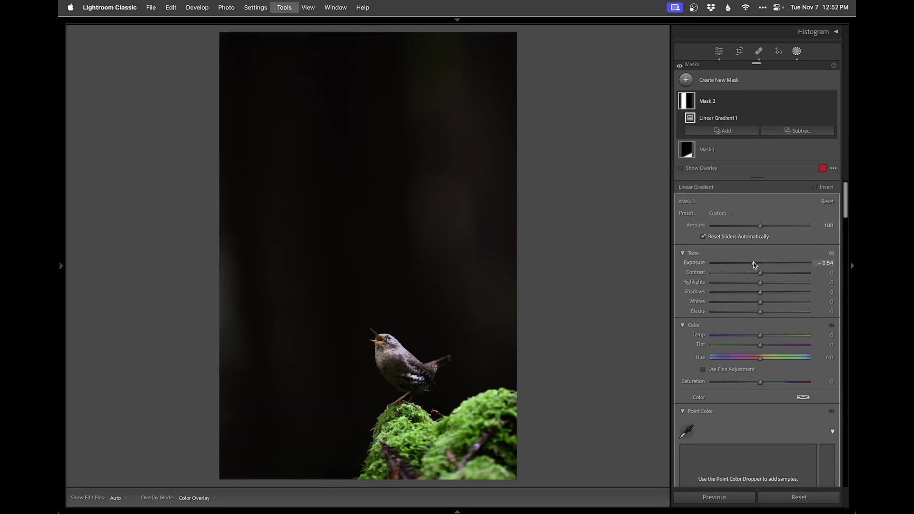
Step: Add a diagonal linear gradient mask over the upper-right background and lower its Exposure
key(m)
drag(476, 249, 473, 290)
key(super+z)
drag(476, 244, 369, 295)
drag(761, 263, 755, 265)
Step: Darken the light patch at the photo's left edge with a tall radial gradient mask at Exposure -0.56
key(shift+m)
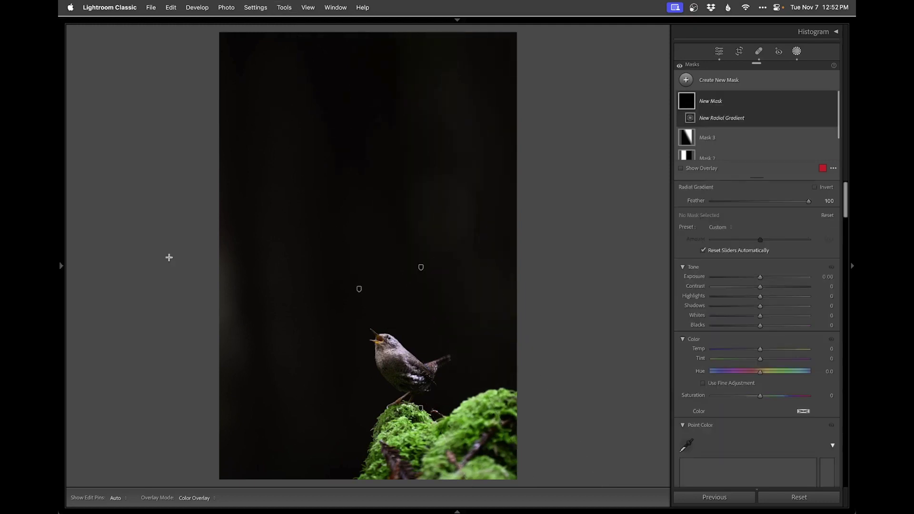
drag(219, 300, 267, 421)
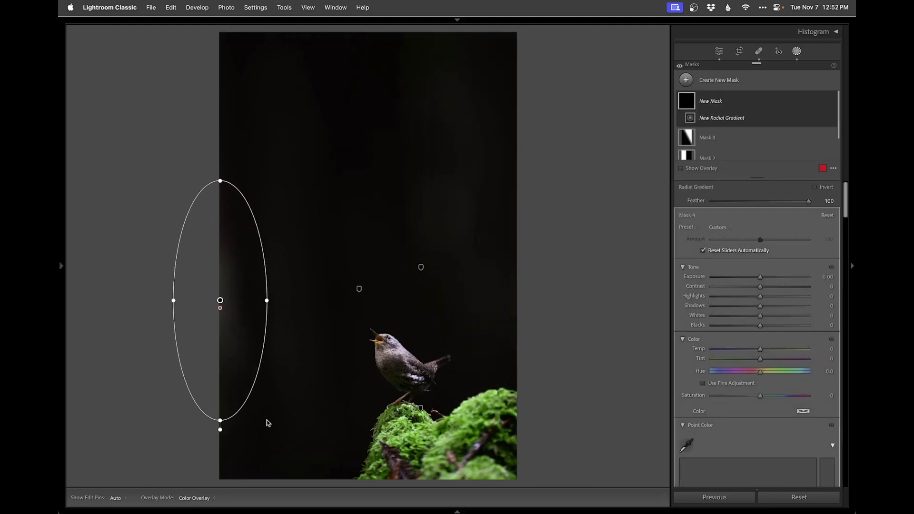
drag(761, 277, 755, 279)
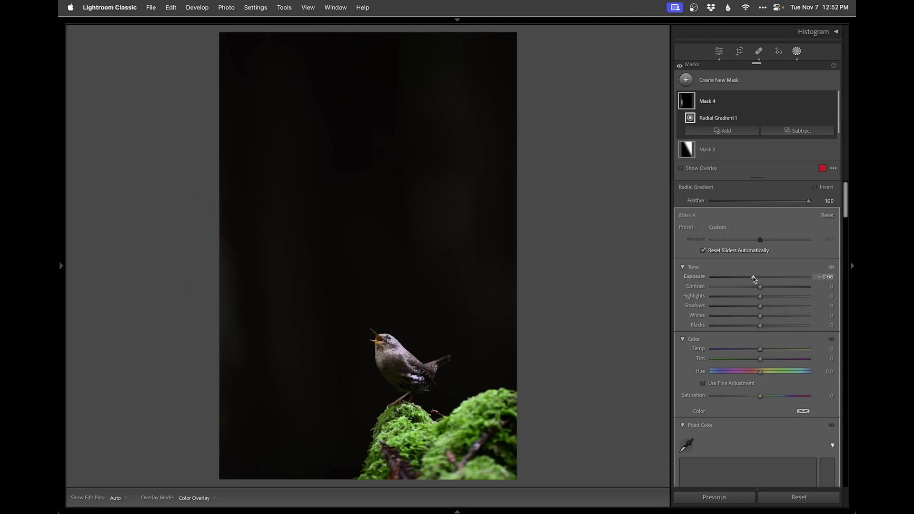
key(shift+w)
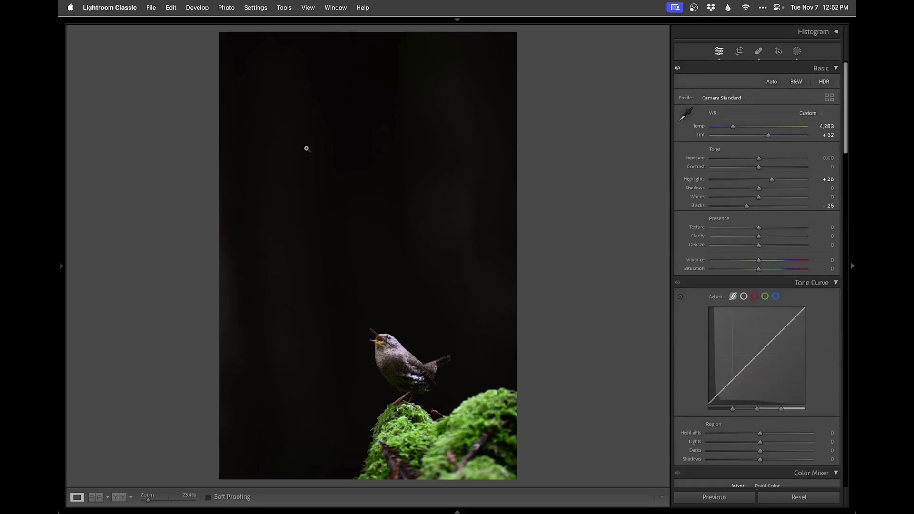
Step: Try the singing wren photo's Blacks at -67 and undo that change
drag(747, 206, 728, 208)
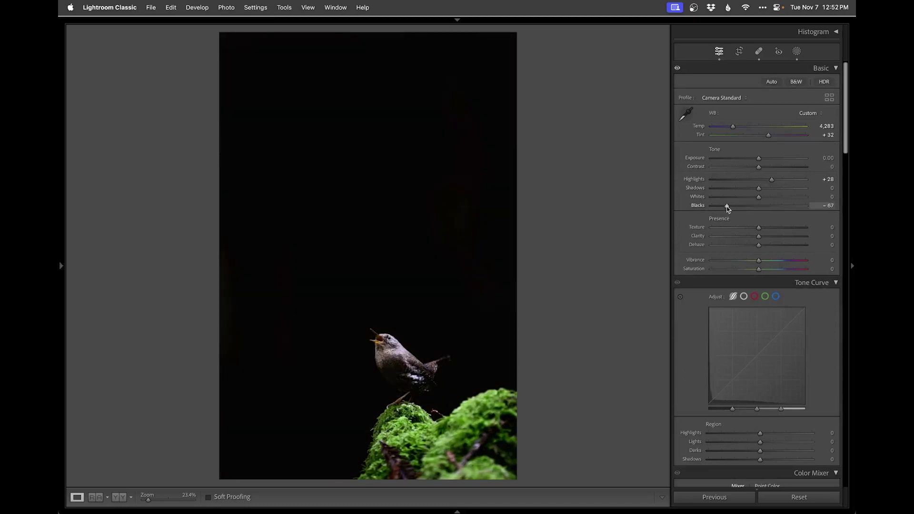
key(super+z)
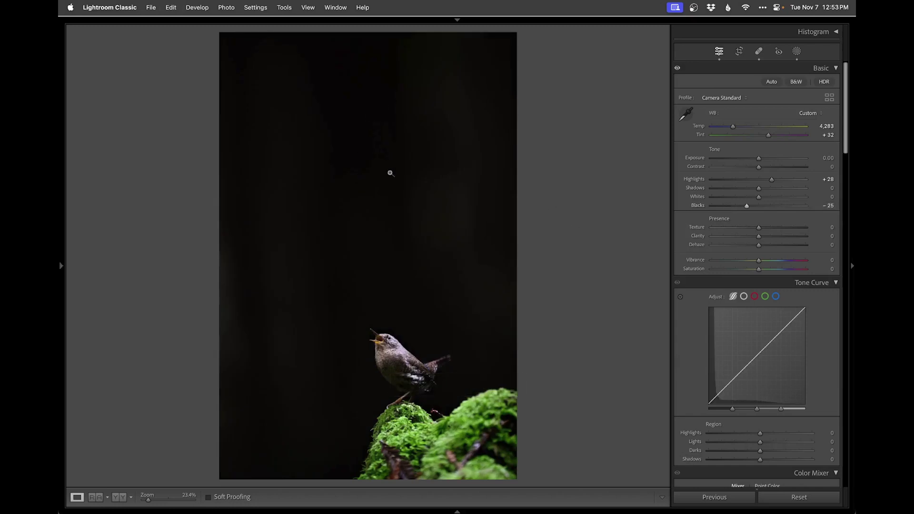
Step: Go to the next flagged photo and set Exposure -1.15, Temp 4,224, Tint +40, Highlights +33, Shadows +18 and Blacks -22
key(Right)
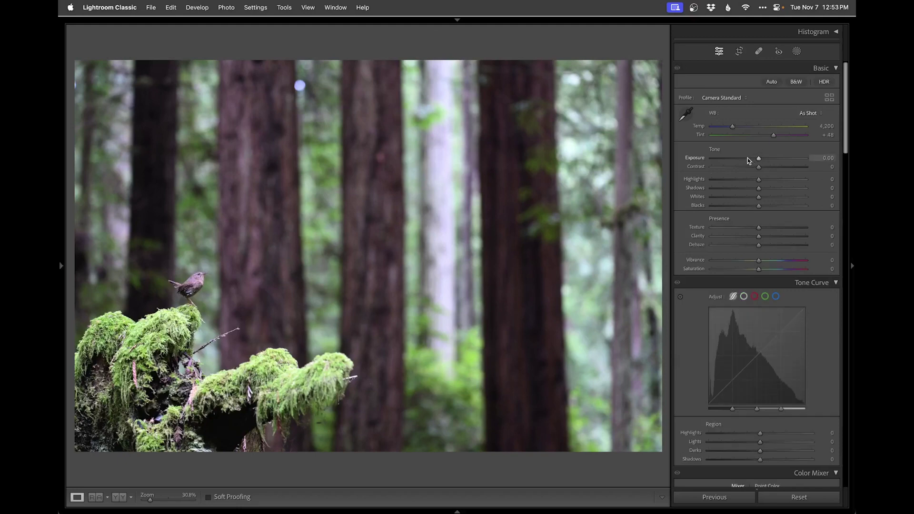
click(748, 159)
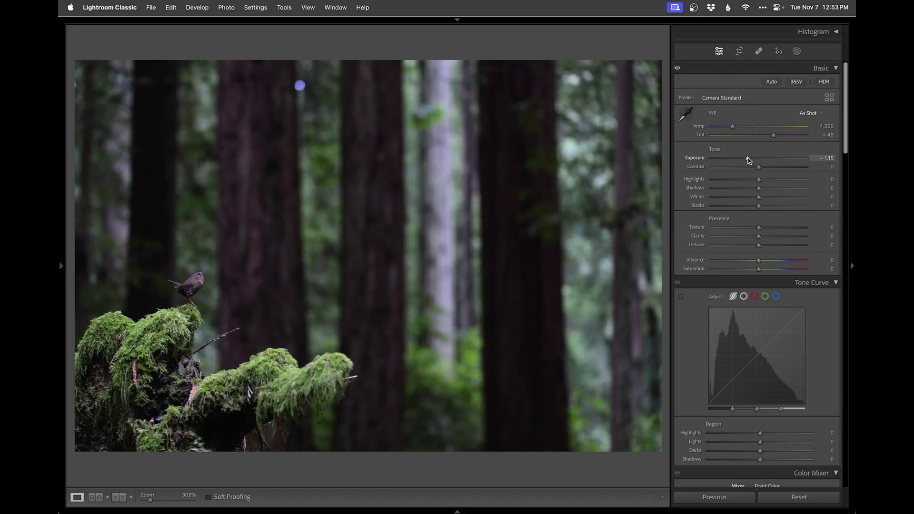
drag(732, 127, 734, 127)
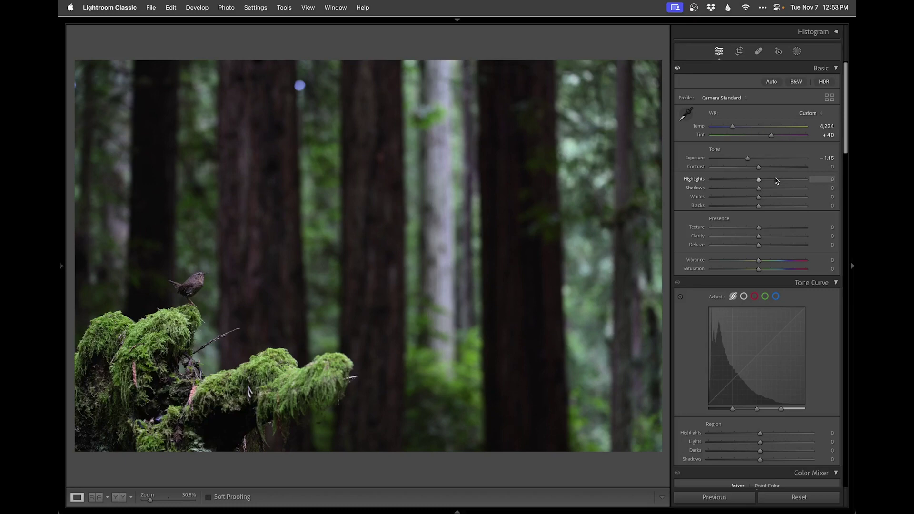
click(774, 180)
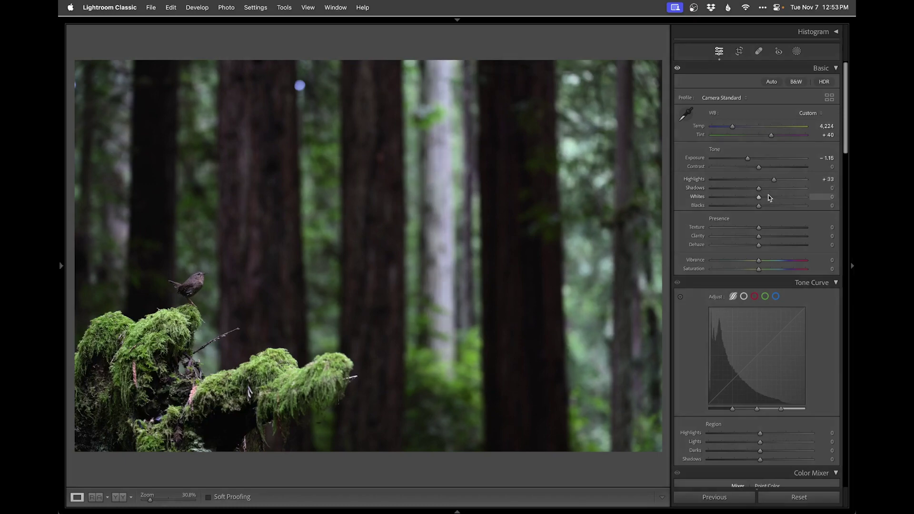
click(768, 188)
click(748, 206)
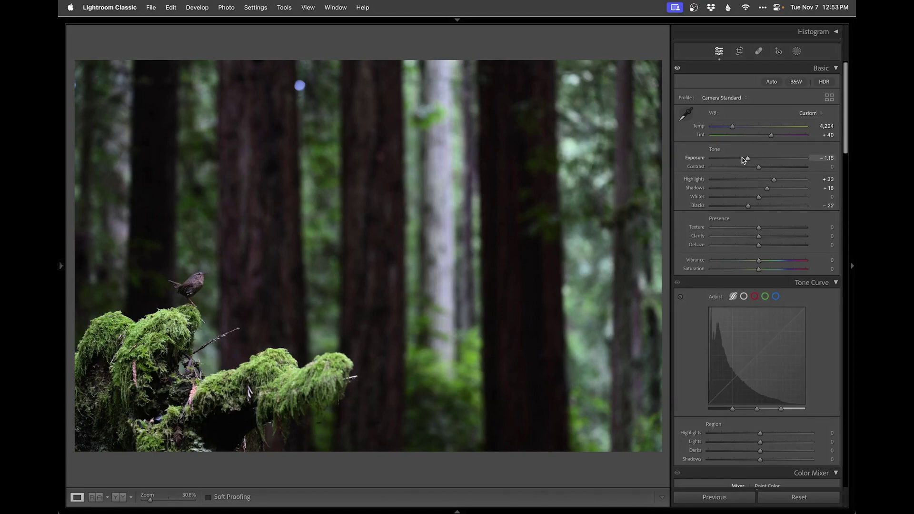
Step: Darken everything around the wren and mossy stump with an inverted radial gradient mask at Exposure -0.82
key(shift+m)
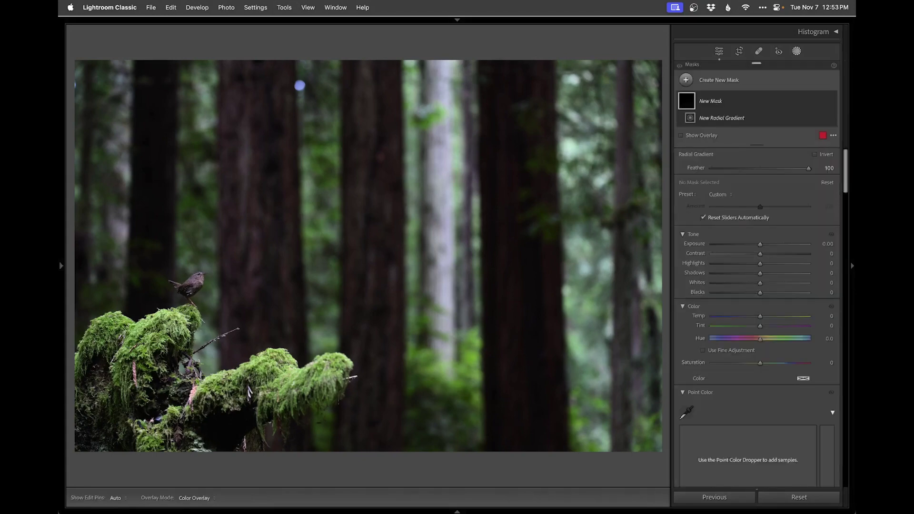
drag(204, 309, 408, 468)
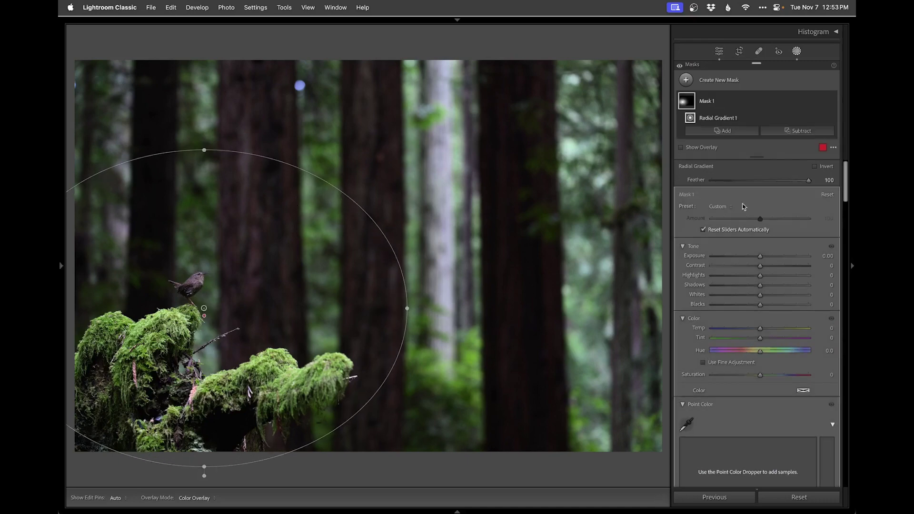
click(815, 168)
drag(760, 256, 752, 258)
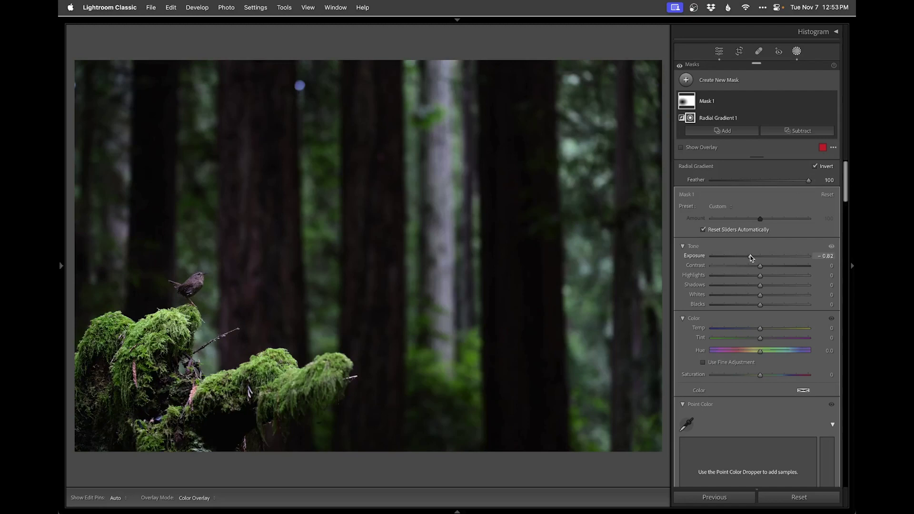
Step: Add a vertical linear gradient mask over the photo's right half with Exposure -0.32, Highlights -69 and Whites -49
key(m)
drag(417, 229, 386, 229)
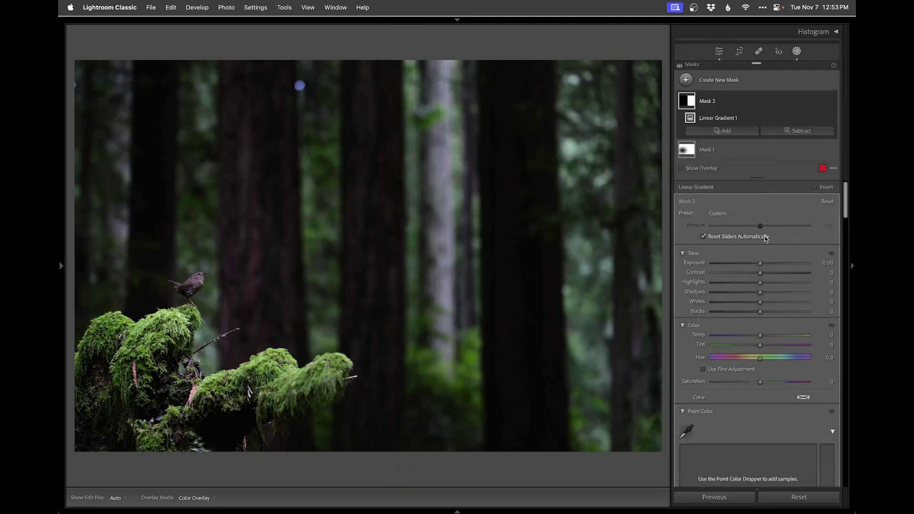
drag(760, 263, 727, 283)
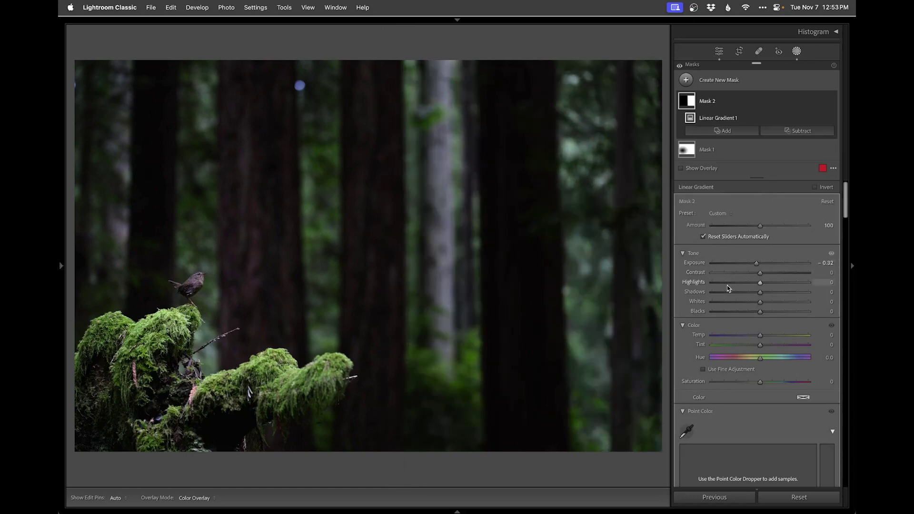
click(737, 302)
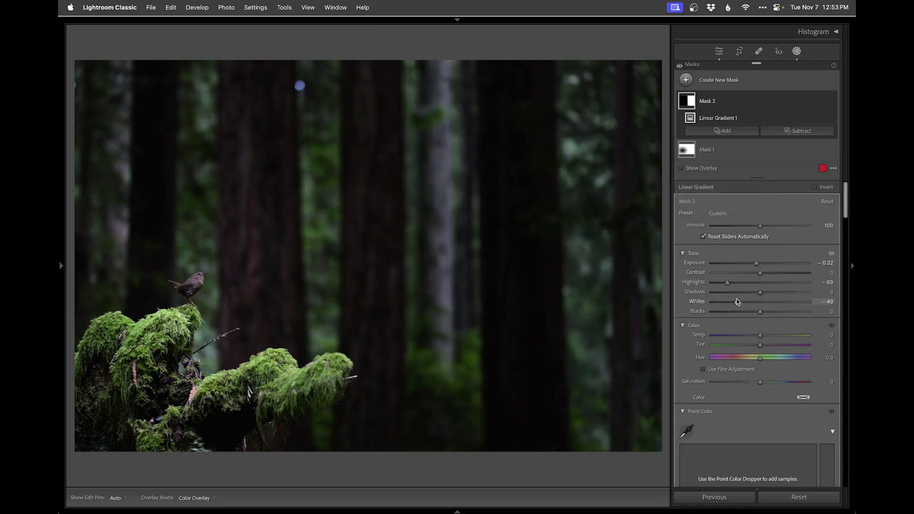
mouse_move(415, 161)
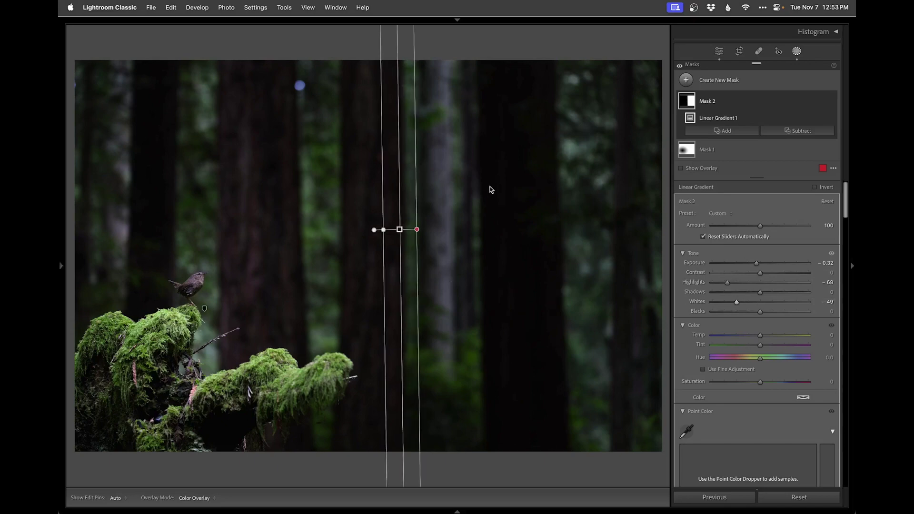
Step: Darken the bright gap between the two central-left trunks with a tall, narrow radial gradient mask at Exposure -0.71
key(m)
key(shift+w)
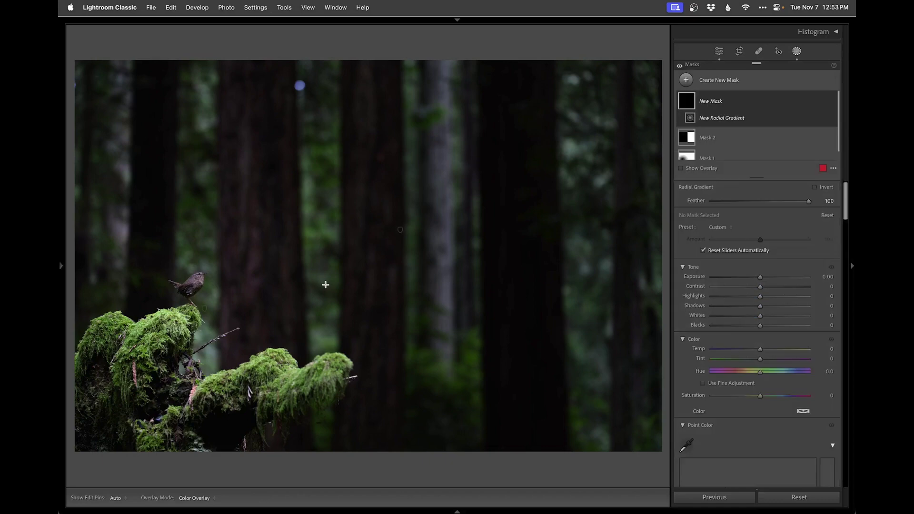
drag(321, 279, 379, 3)
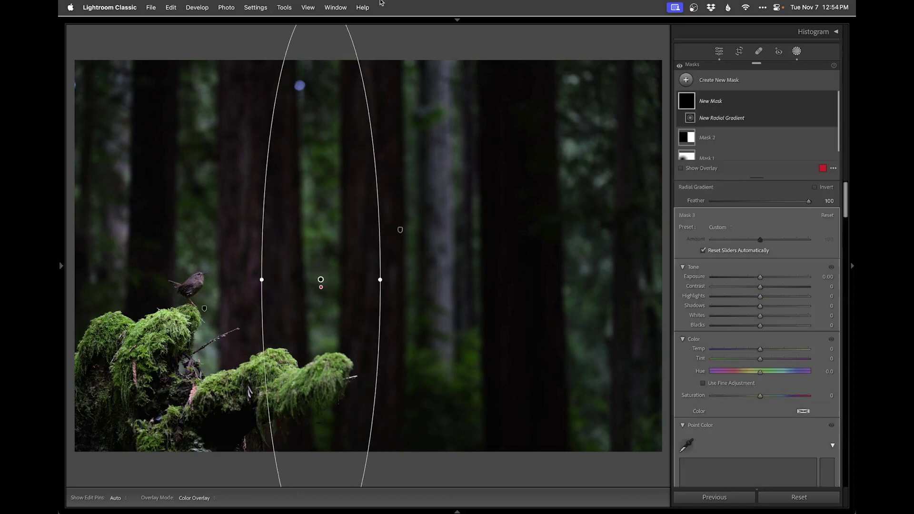
click(754, 280)
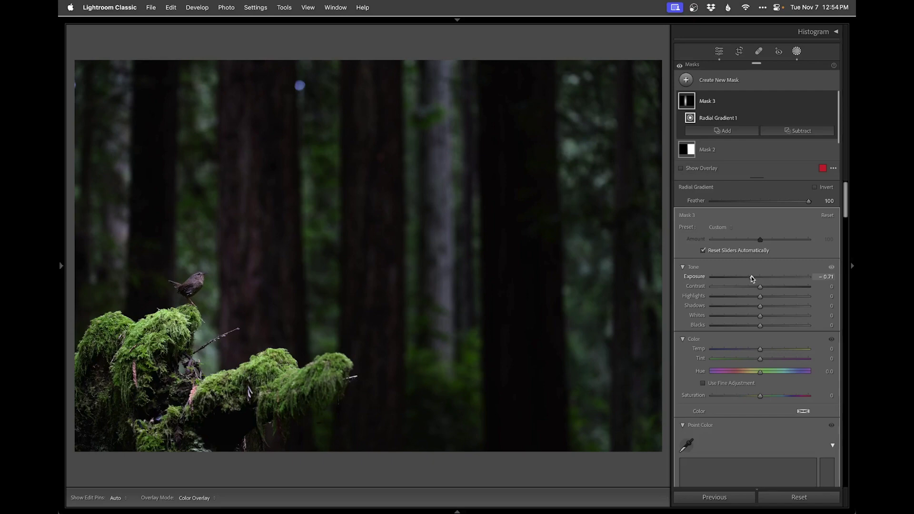
Step: Add a linear gradient mask over the photo's left edge with Highlights -64 and Whites -44
key(m)
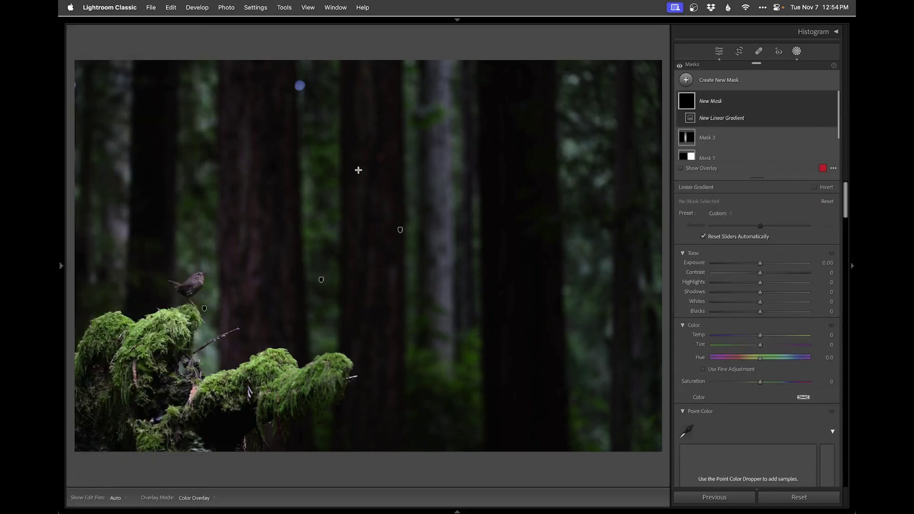
drag(115, 201, 176, 210)
drag(760, 282, 730, 283)
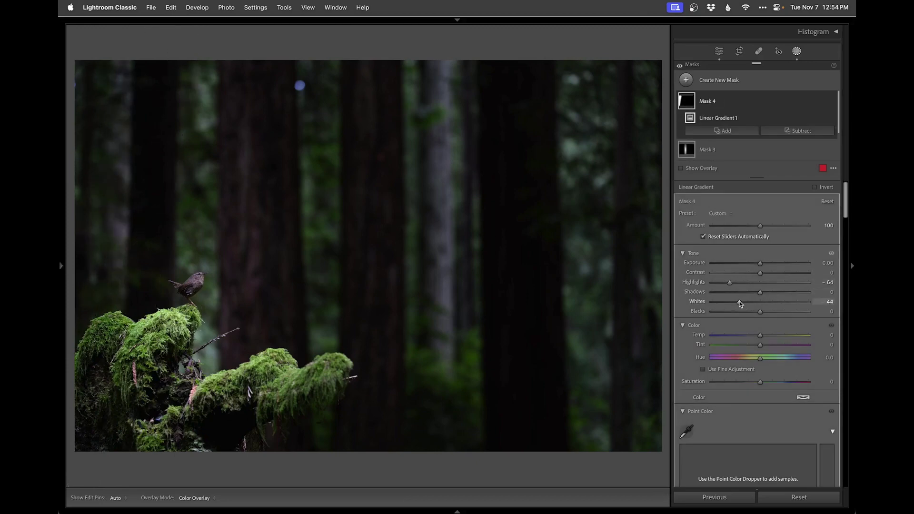
key(shift+w)
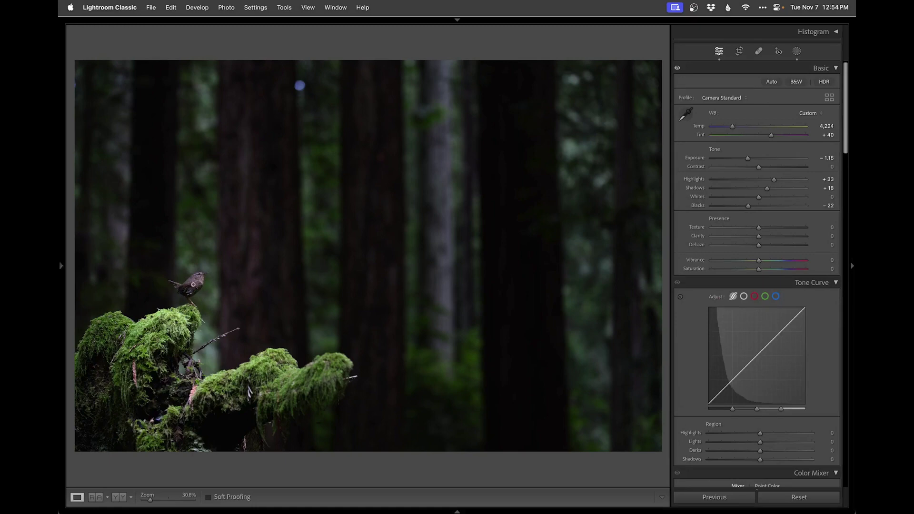
Step: Mask the wren as an object with Exposure 0.22, Highlights 43 and a slightly warmer Temp, and compare the photo with its original
click(188, 307)
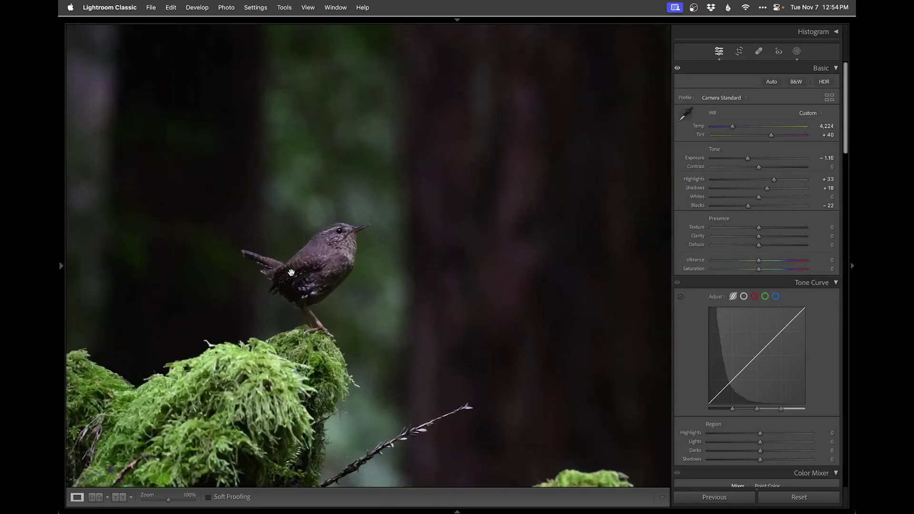
key(shift+o)
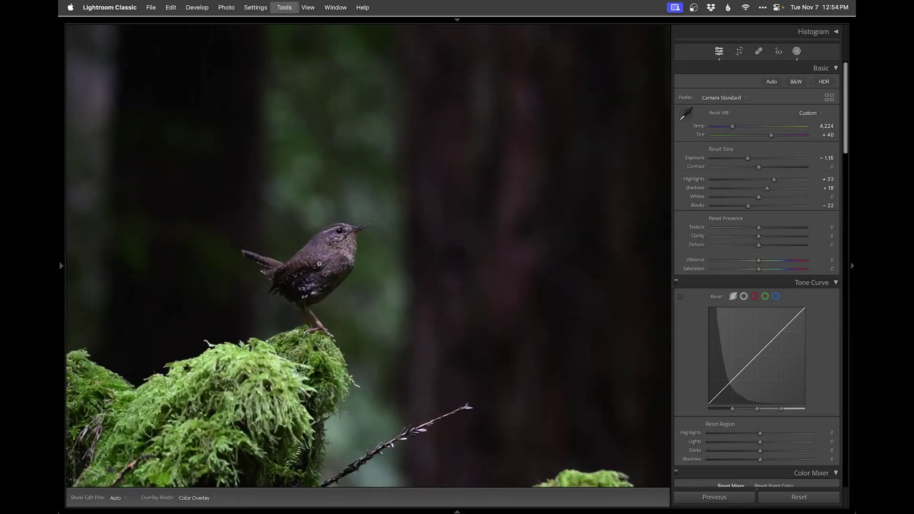
drag(231, 208, 391, 330)
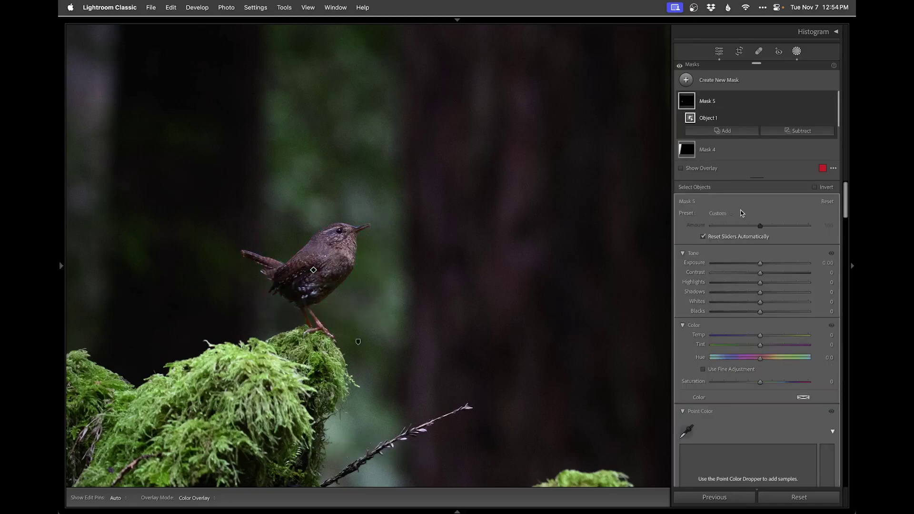
drag(761, 266, 782, 285)
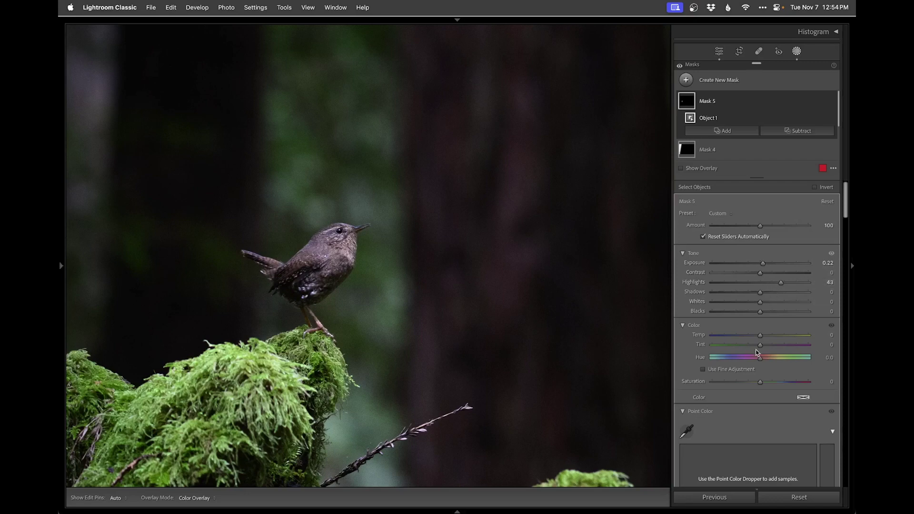
drag(760, 337, 763, 338)
key(shift+w)
click(386, 253)
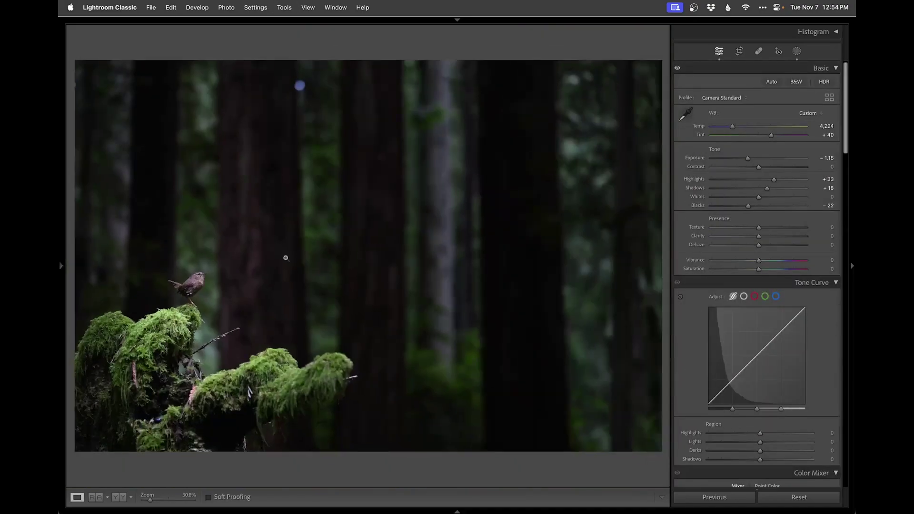
key(backslash)
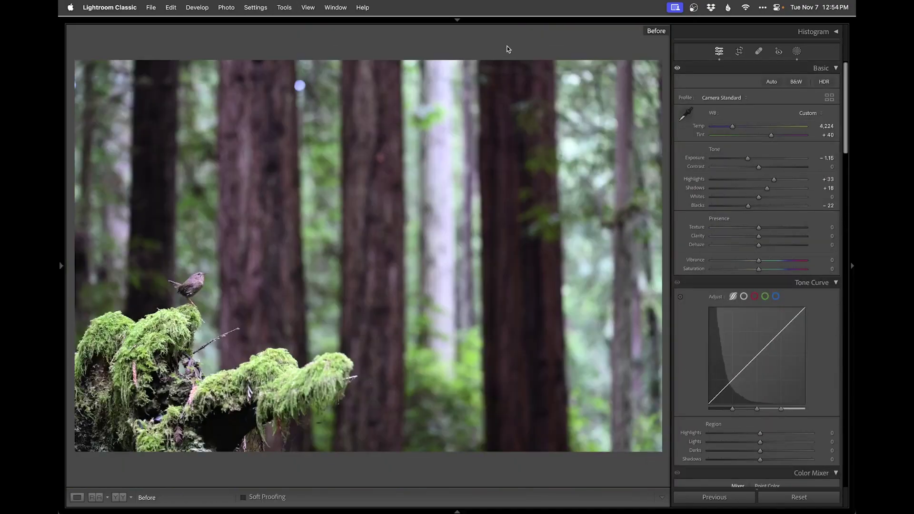
key(backslash)
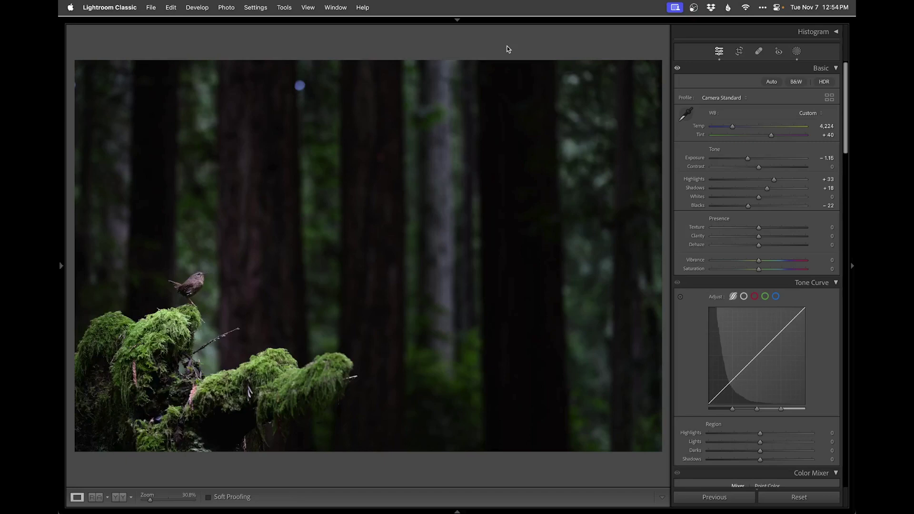
Step: Go to the next flagged photo, set Temp 4,324 and Tint +47, and compare it with the original
key(Right)
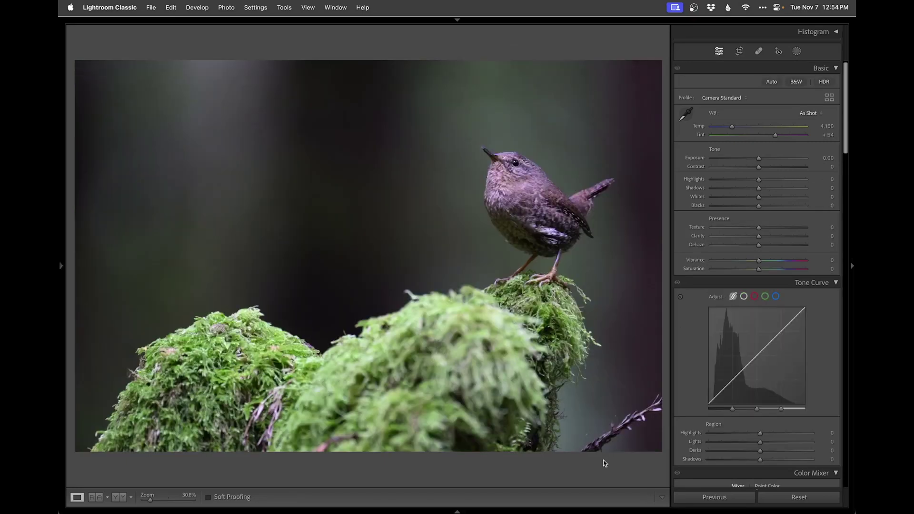
drag(732, 126, 734, 127)
drag(776, 137, 773, 137)
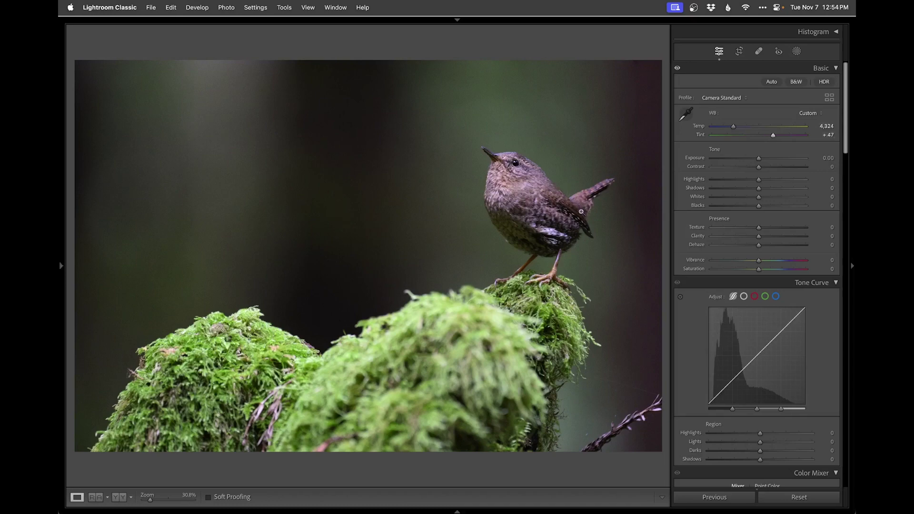
key(backslash)
key(backslash)
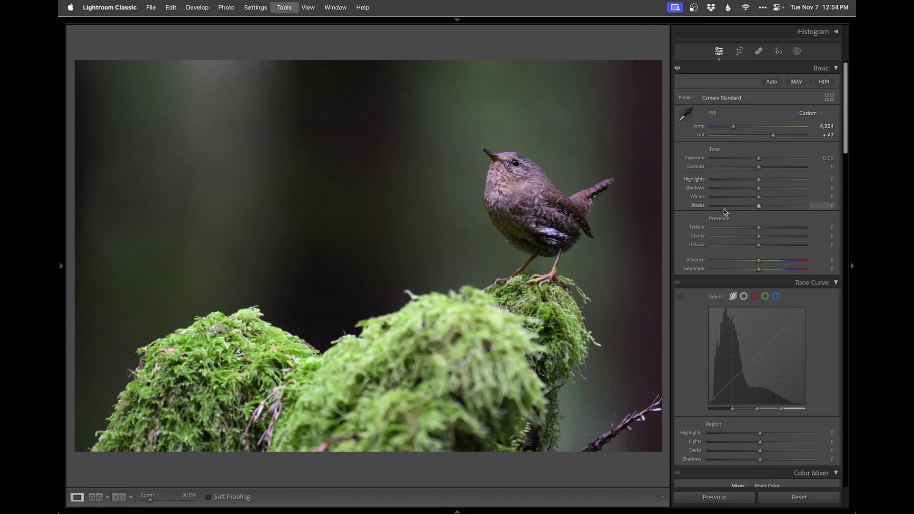
Step: Darken the surroundings of the close-up wren with an inverted radial gradient mask at Exposure -0.47 and Highlights -65
key(shift+m)
drag(533, 191, 712, 339)
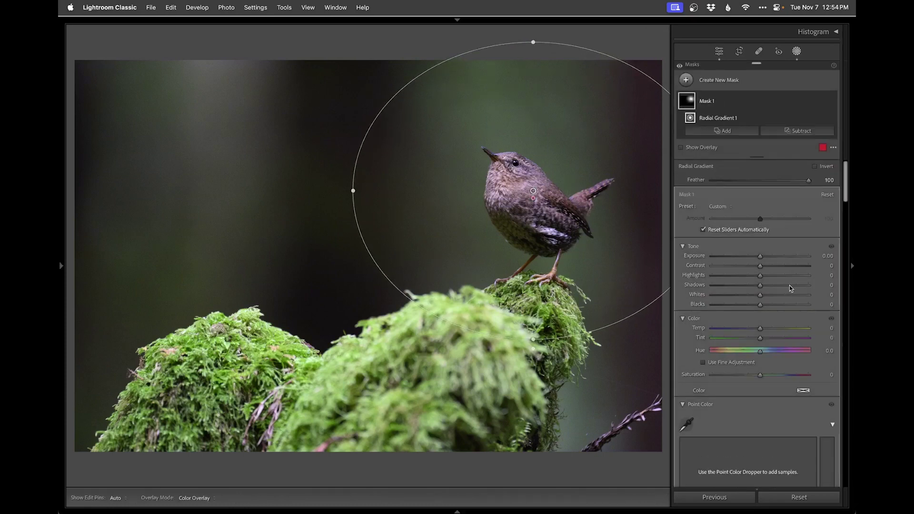
click(815, 167)
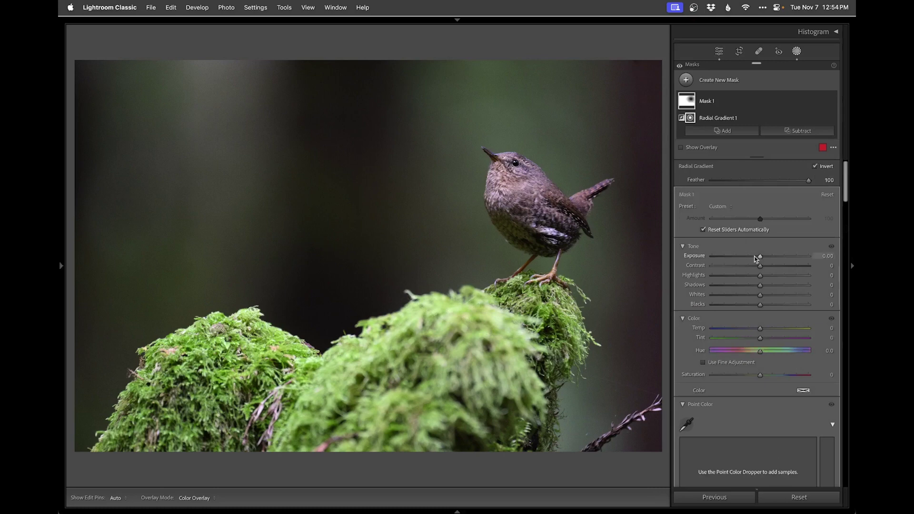
drag(761, 256, 755, 257)
click(730, 276)
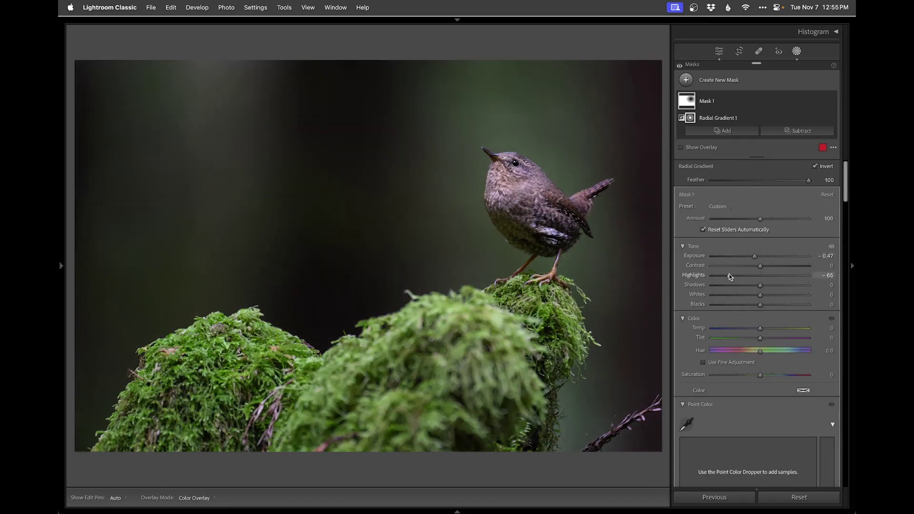
mouse_move(525, 249)
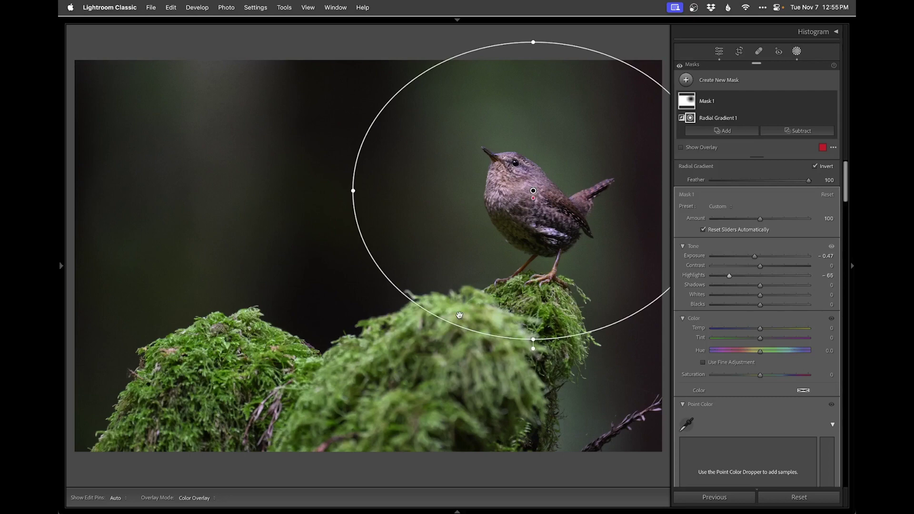
Step: Mask the wren as subject minus a diagonal linear gradient, with Exposure 0.24, Highlights 11, Blacks -14 and a slightly warmer Temp
key(shift+w)
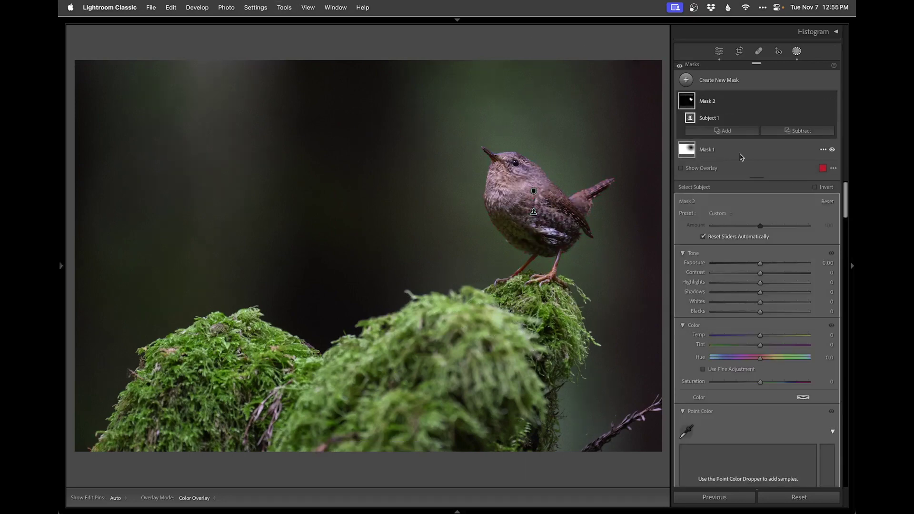
click(789, 132)
click(790, 230)
drag(547, 241, 514, 166)
drag(762, 265, 766, 282)
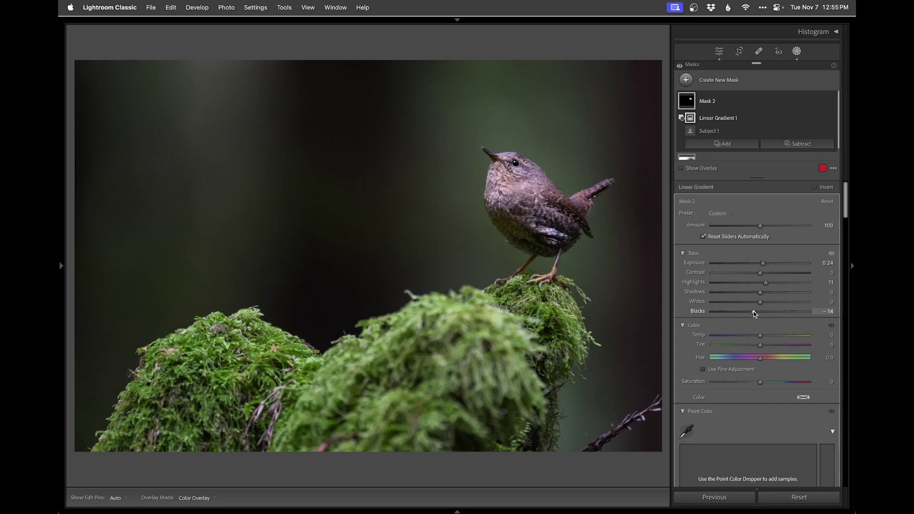
drag(761, 337, 763, 336)
key(shift+w)
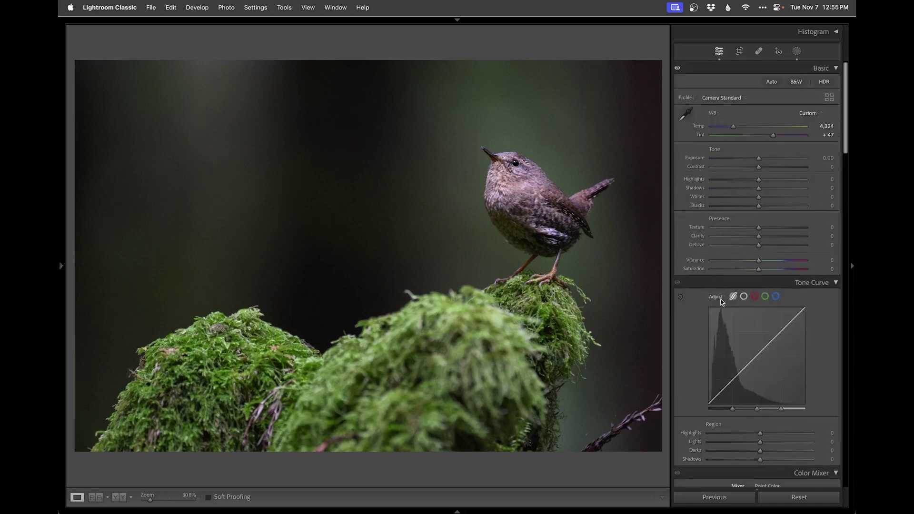
key(backslash)
key(backslash)
Step: Select all five flagged photos in the grid and open them in Photoshop for retouching
key(g)
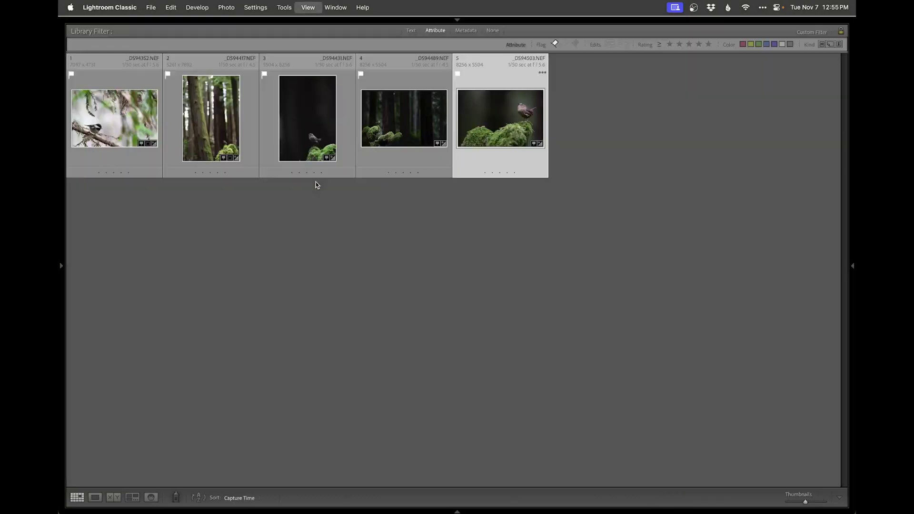
shift+click(132, 129)
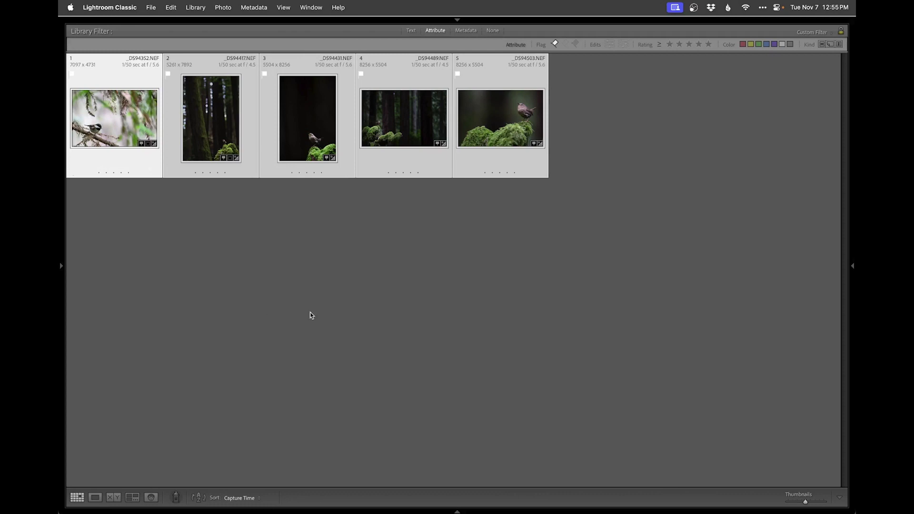
mouse_move(343, 495)
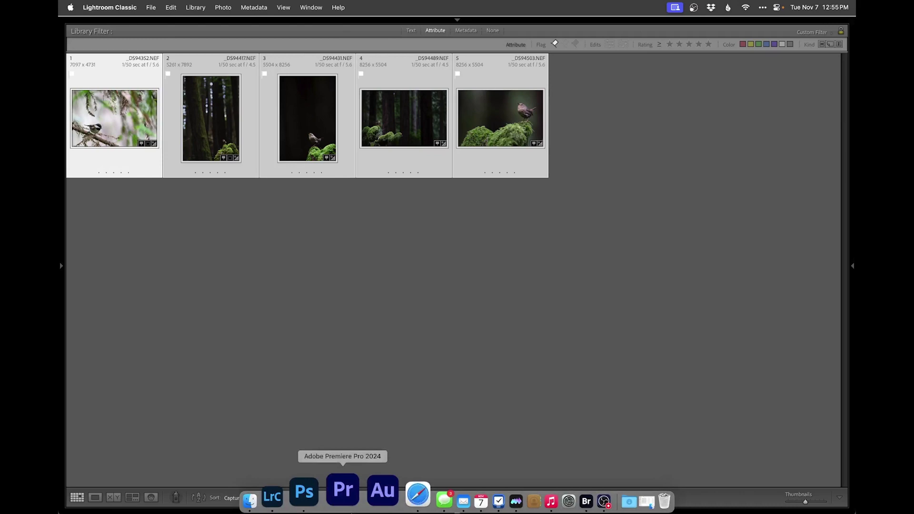
click(330, 500)
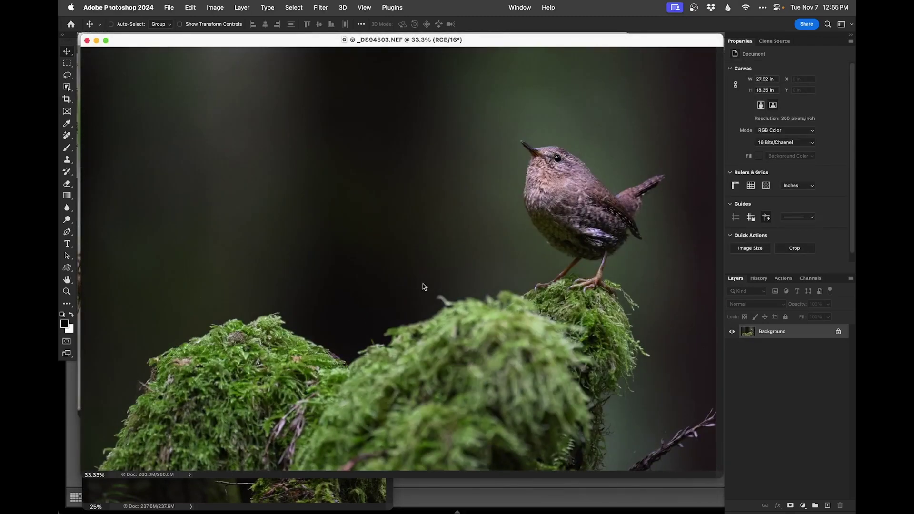
mouse_move(423, 284)
mouse_down()
mouse_move(480, 289)
mouse_move(392, 288)
mouse_move(405, 288)
mouse_up()
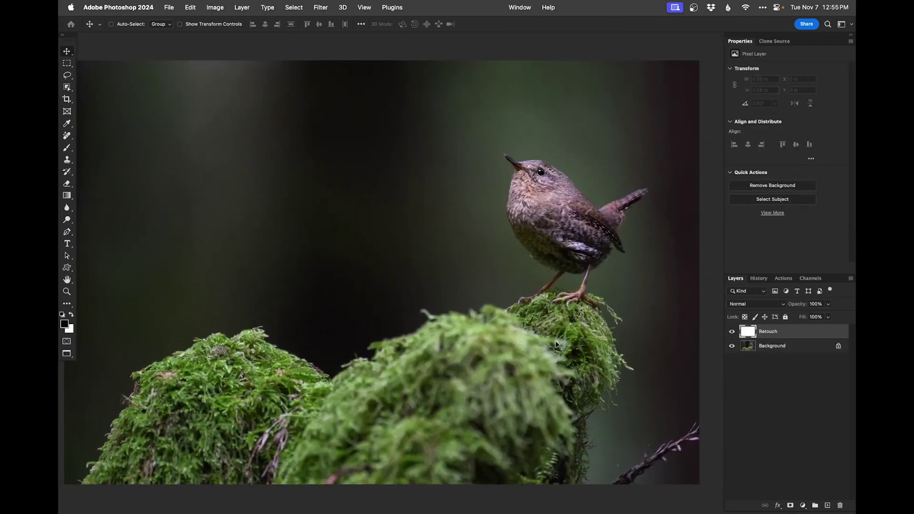
Step: Erase the bare twig below the wren, near the photo's lower-right corner, with the Remove tool at size 150, sampling all layers
scroll(610, 388, down, 2)
scroll(609, 388, right, 3)
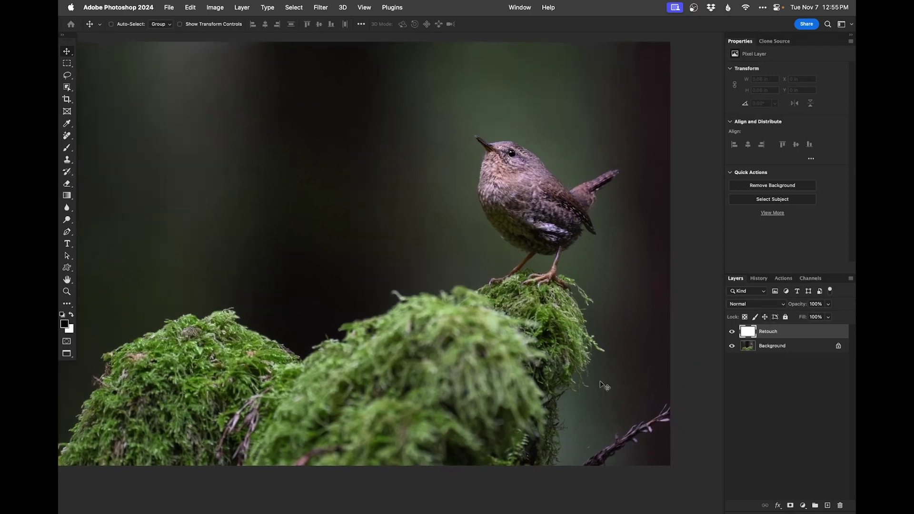
key(j)
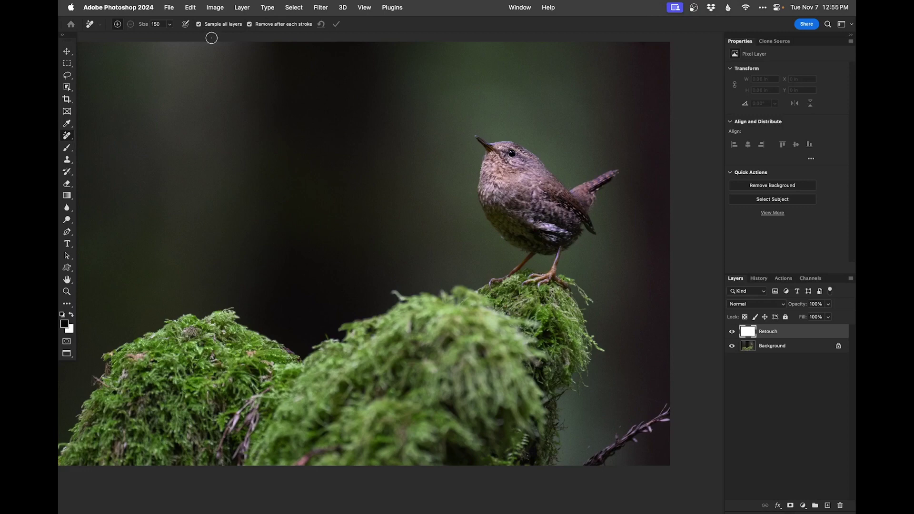
scroll(469, 239, down, 2)
scroll(469, 239, right, 1)
scroll(469, 239, down, 8)
scroll(469, 240, right, 5)
mouse_move(578, 298)
mouse_down()
mouse_move(586, 284)
mouse_move(583, 301)
mouse_move(543, 309)
mouse_move(516, 339)
mouse_move(594, 300)
mouse_up()
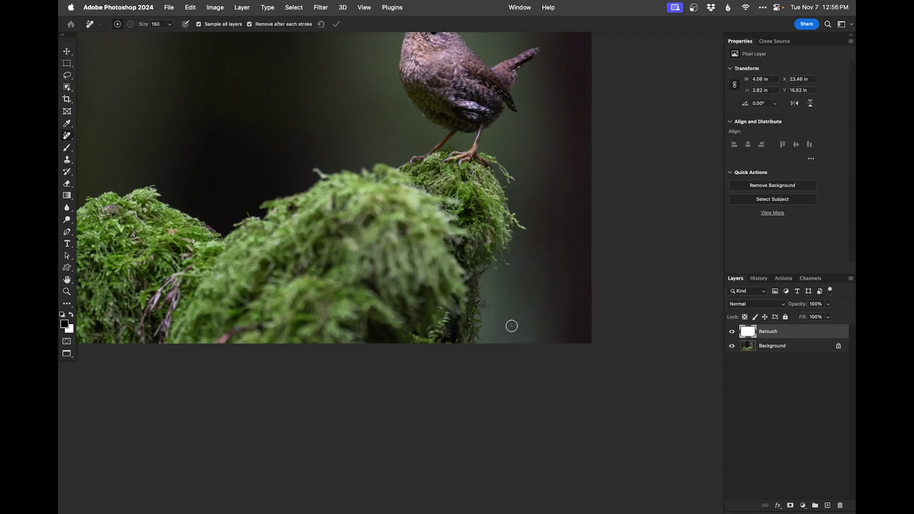
drag(511, 326, 506, 339)
drag(537, 305, 522, 343)
drag(576, 303, 569, 312)
scroll(541, 320, up, 3)
drag(549, 326, 520, 290)
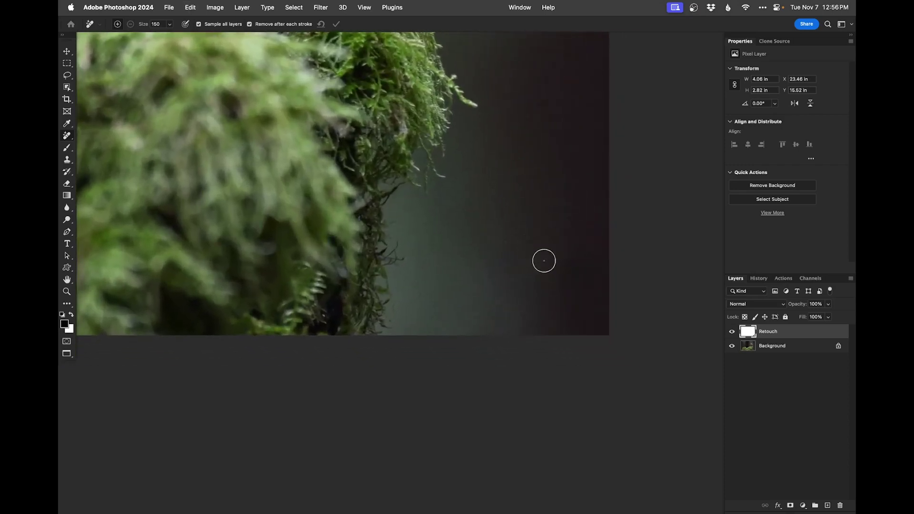
Step: Clone Stamp clean background over the leftover traces of the twig beside the hanging moss, sampling all layers
key(s)
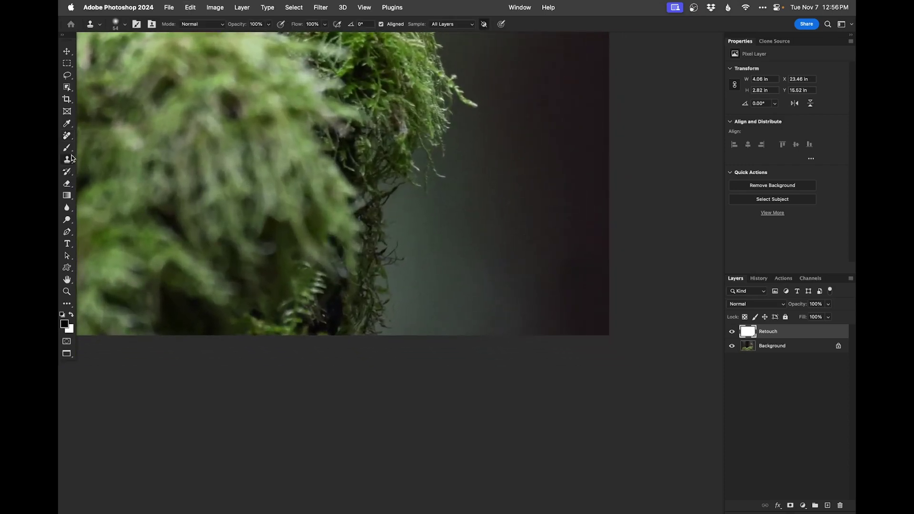
mouse_move(506, 249)
mouse_down()
mouse_move(519, 255)
mouse_move(501, 279)
mouse_up()
alt+click(575, 247)
mouse_move(528, 291)
mouse_down()
mouse_move(565, 303)
mouse_move(555, 326)
mouse_move(580, 271)
mouse_move(574, 243)
mouse_move(512, 245)
mouse_move(516, 215)
mouse_move(496, 206)
mouse_up()
drag(511, 242, 509, 246)
Step: Clone over the faint streak in the dark background near the photo's right edge with a 224 px brush
scroll(509, 246, up, 5)
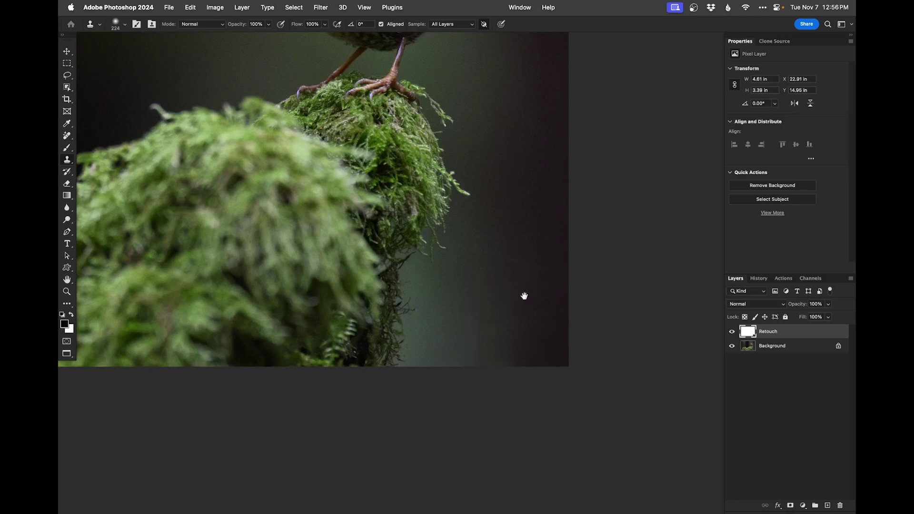
mouse_move(526, 298)
mouse_down()
mouse_move(494, 367)
mouse_move(534, 356)
mouse_move(526, 345)
mouse_up()
scroll(494, 329, up, 5)
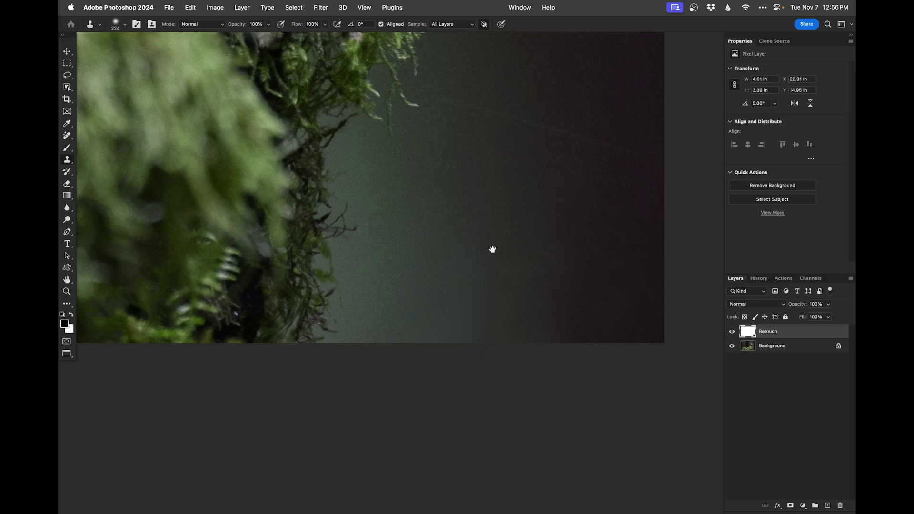
drag(533, 267, 479, 244)
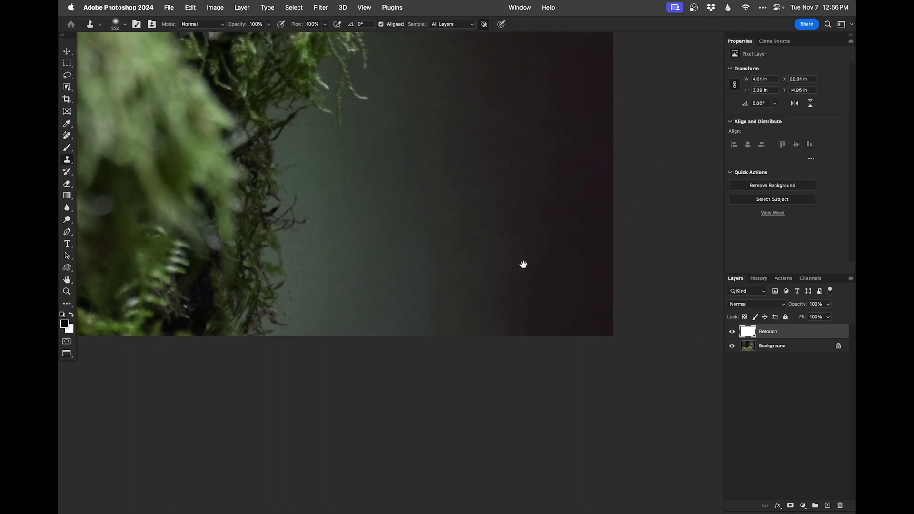
mouse_move(578, 147)
mouse_down()
mouse_move(551, 142)
mouse_move(587, 144)
mouse_move(601, 157)
mouse_up()
alt+click(560, 139)
Step: Marquee-select about 4.5 by 4 in of the retouched background corner and set Add Noise to 2.35%, Gaussian, monochromatic
key(m)
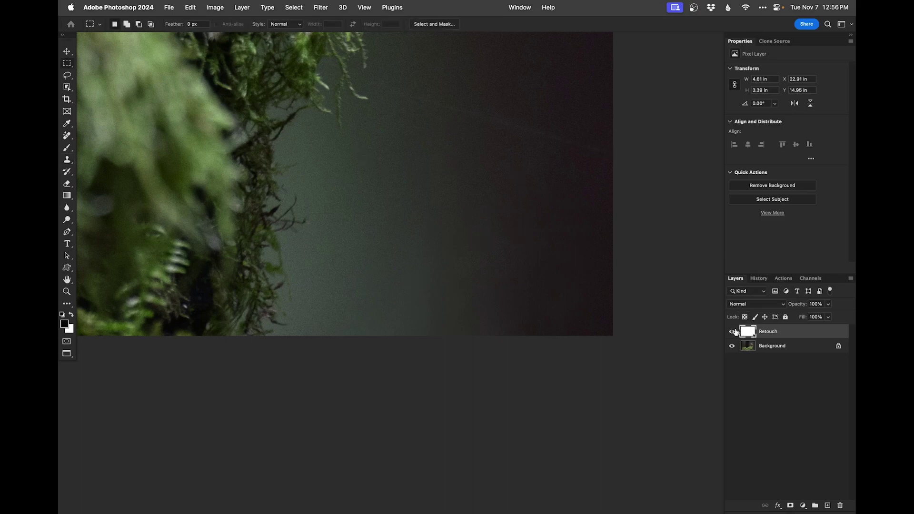
drag(404, 138, 671, 377)
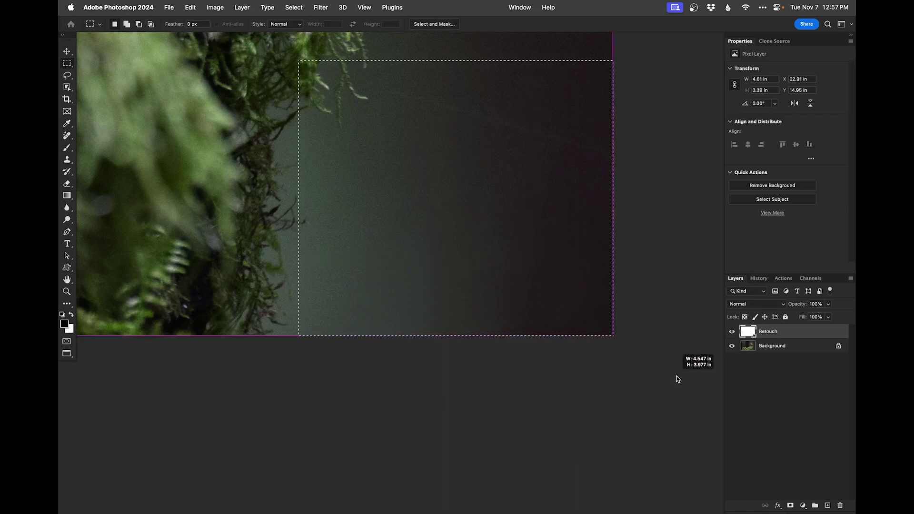
click(293, 5)
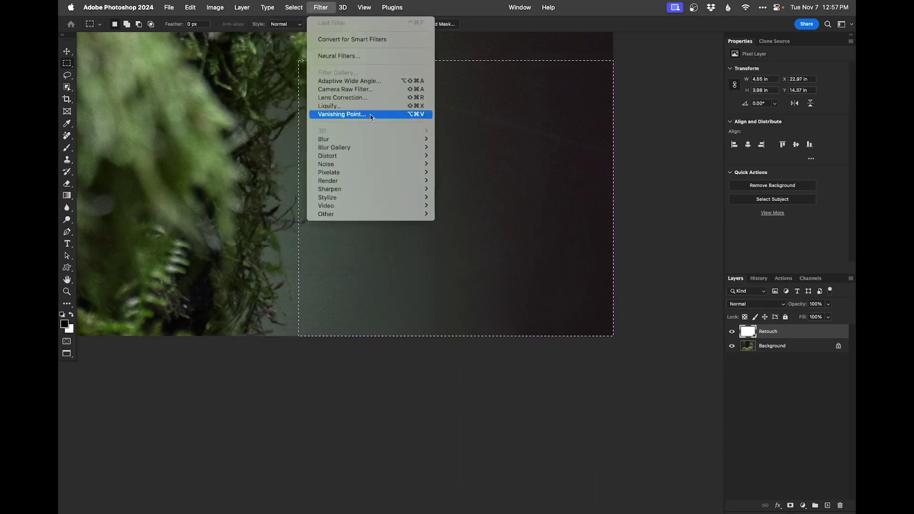
mouse_move(379, 151)
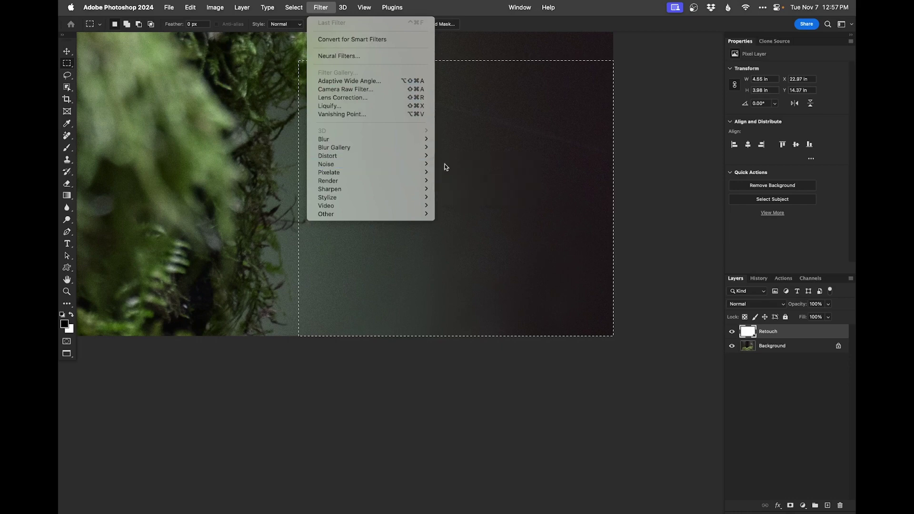
click(469, 162)
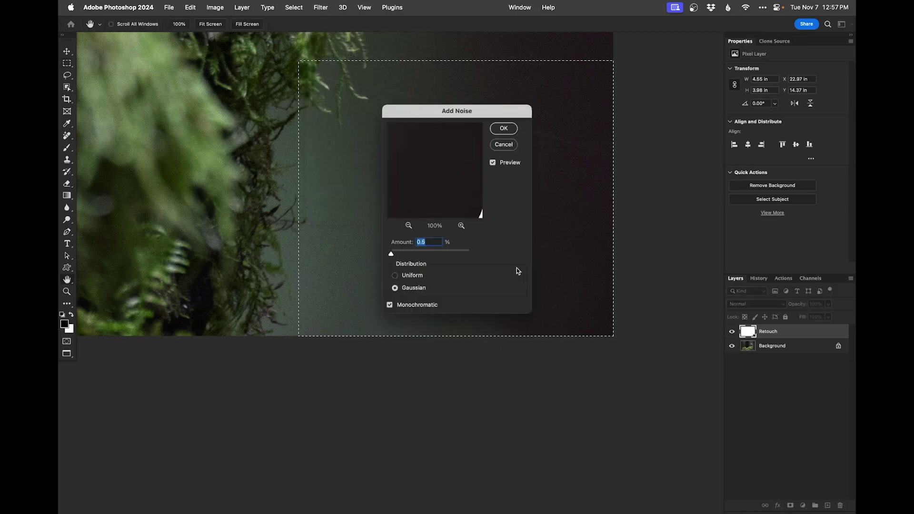
drag(485, 113, 681, 139)
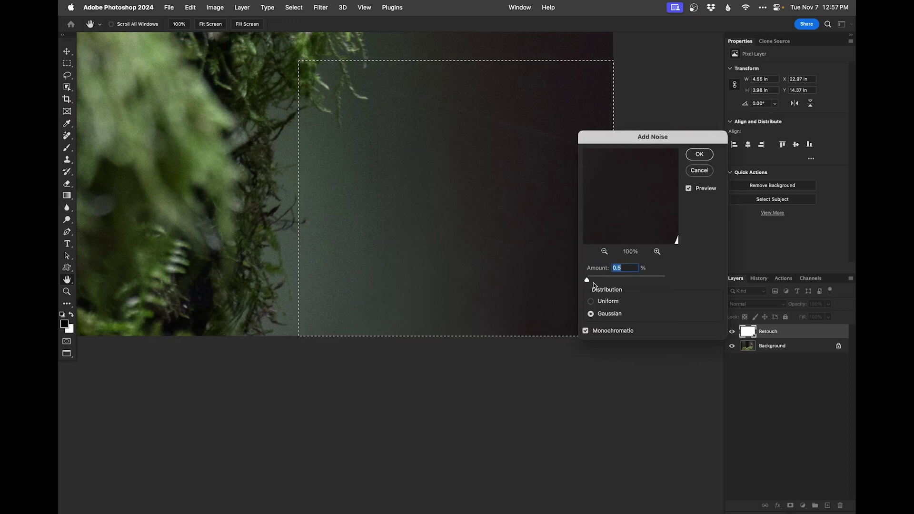
drag(587, 281, 588, 282)
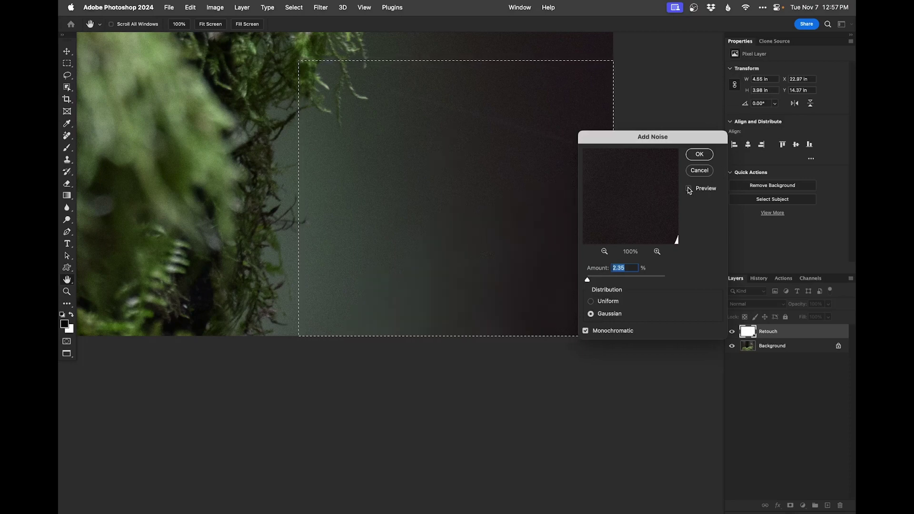
Step: Compare the grain with the noise preview off and on, apply the noise, and deselect the area
super+click(453, 262)
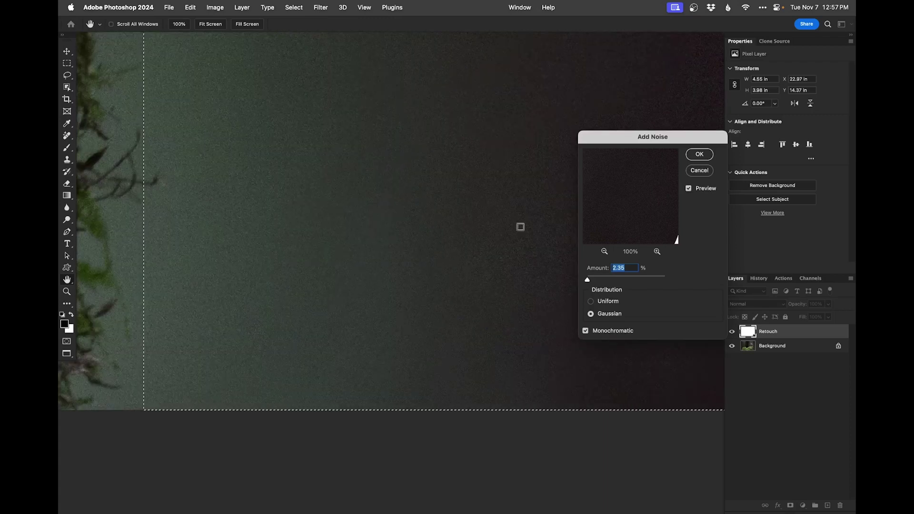
click(698, 195)
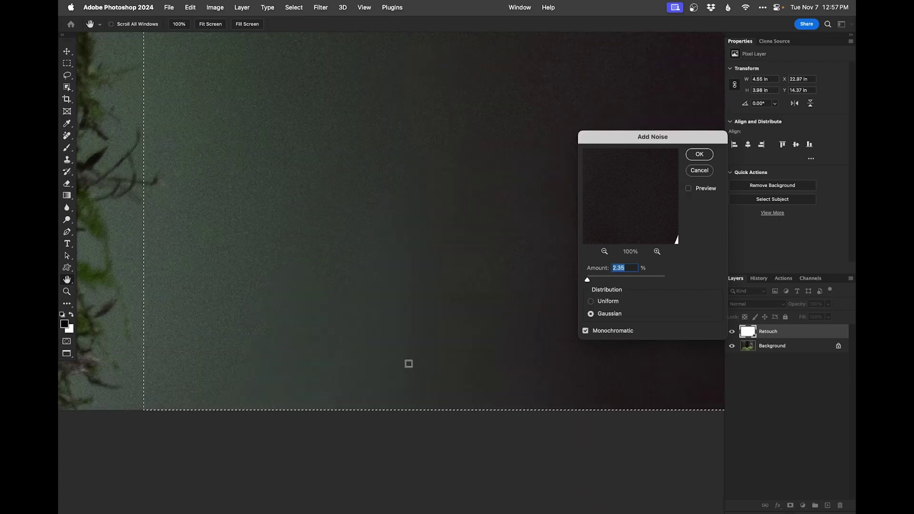
drag(409, 364, 301, 342)
click(689, 189)
alt+click(369, 213)
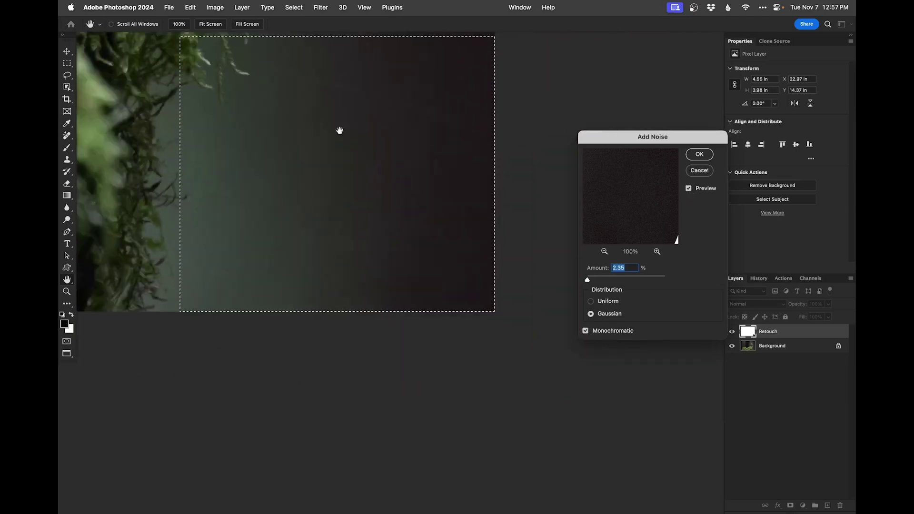
click(698, 155)
key(m)
click(391, 270)
Step: Examine the dark background up close for flaws, and review the whole photo without the interface
key(super+0)
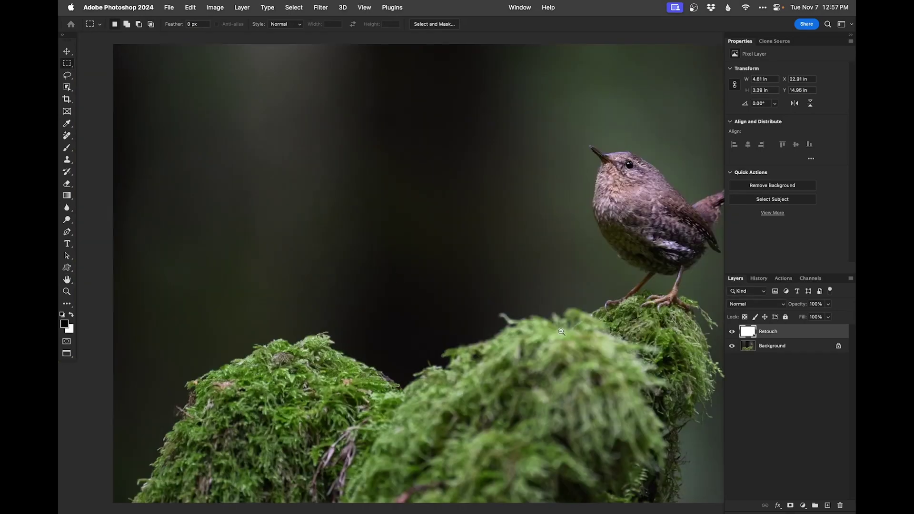
click(408, 195)
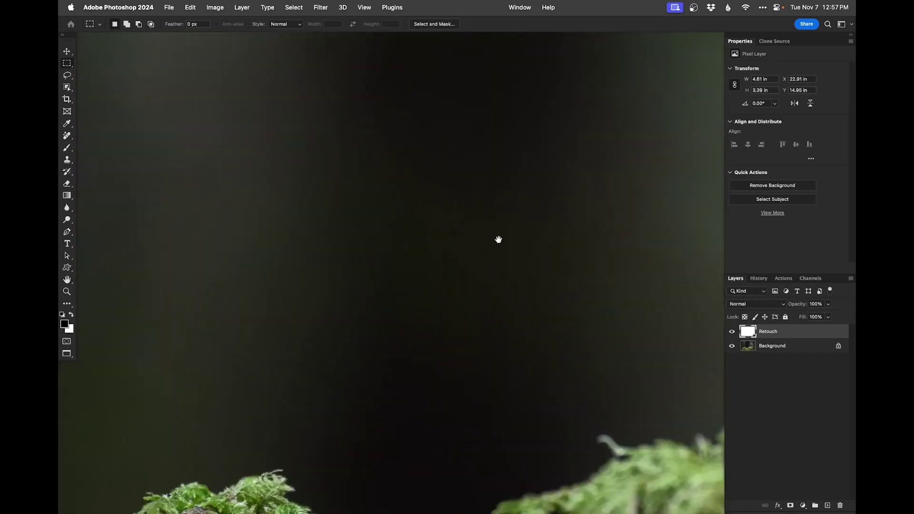
click(558, 261)
click(549, 264)
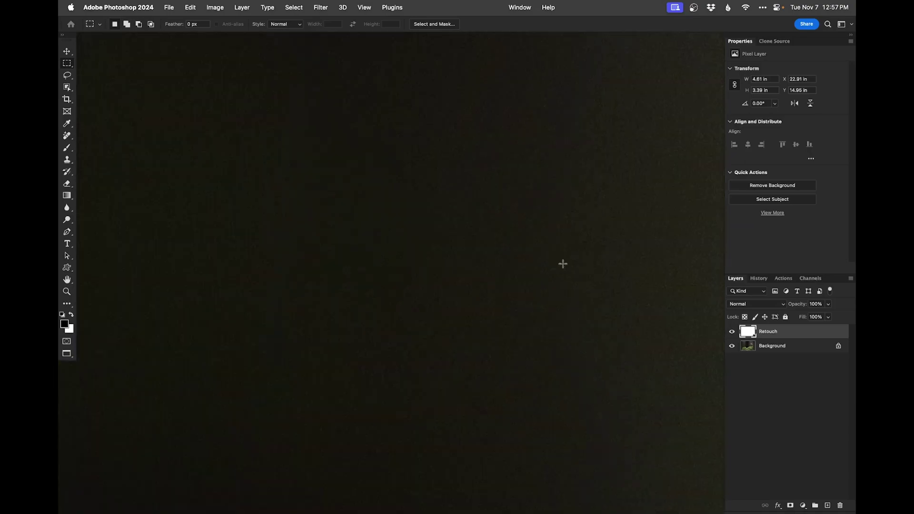
key(super+0)
key(Tab)
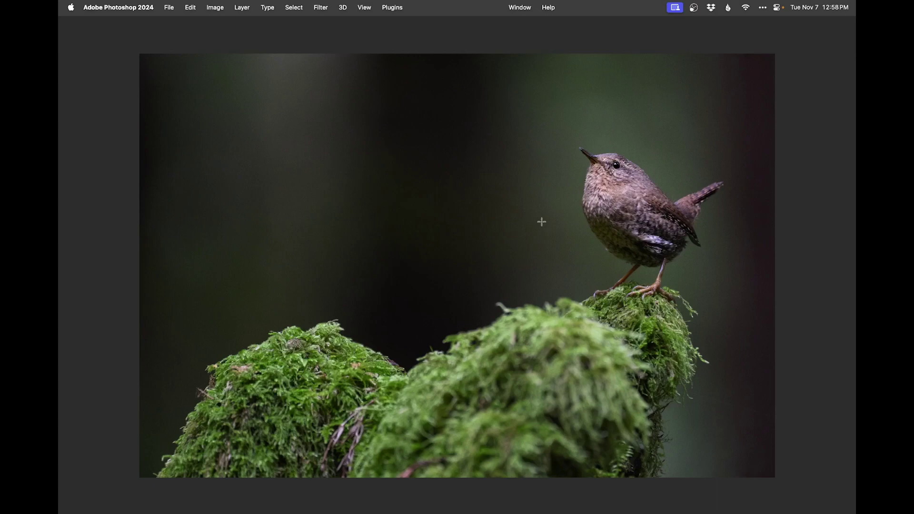
key(Tab)
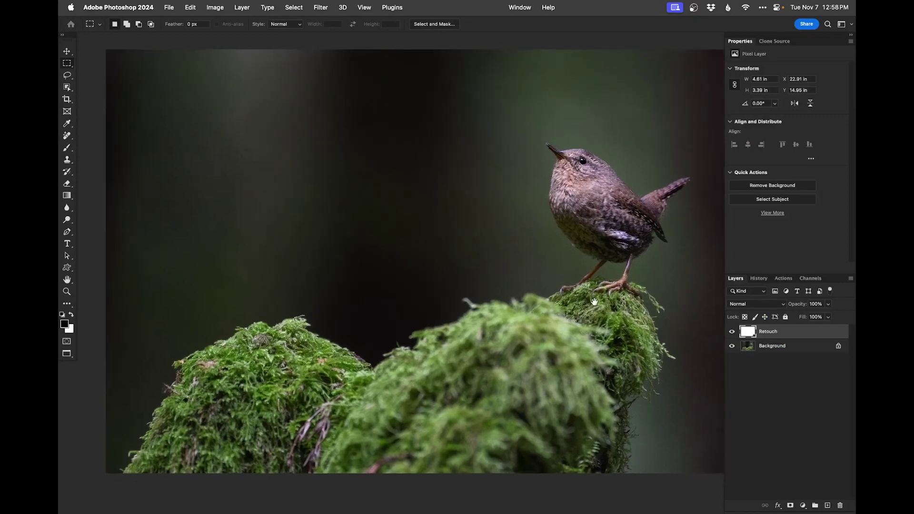
Step: Add a Curves layer that lowers the white end and maps Input 179 to Output 132, and invert its mask to black
scroll(595, 302, down, 1)
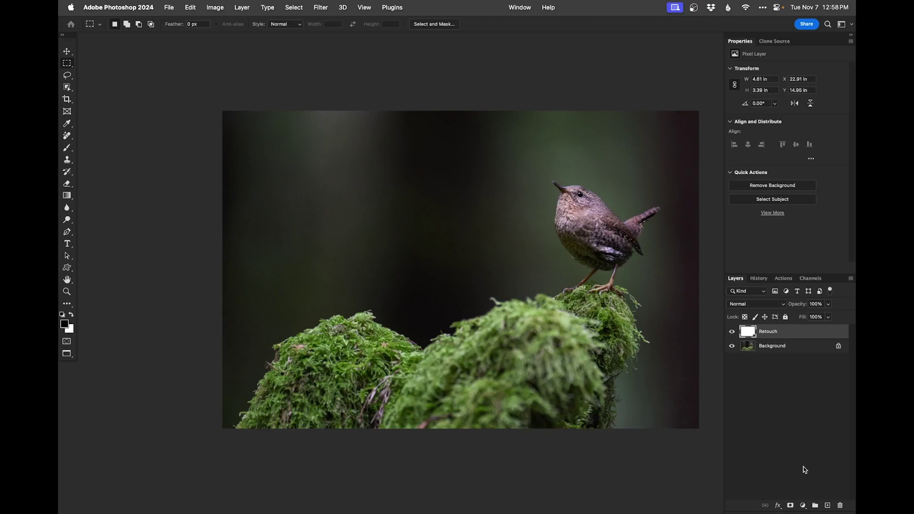
click(803, 506)
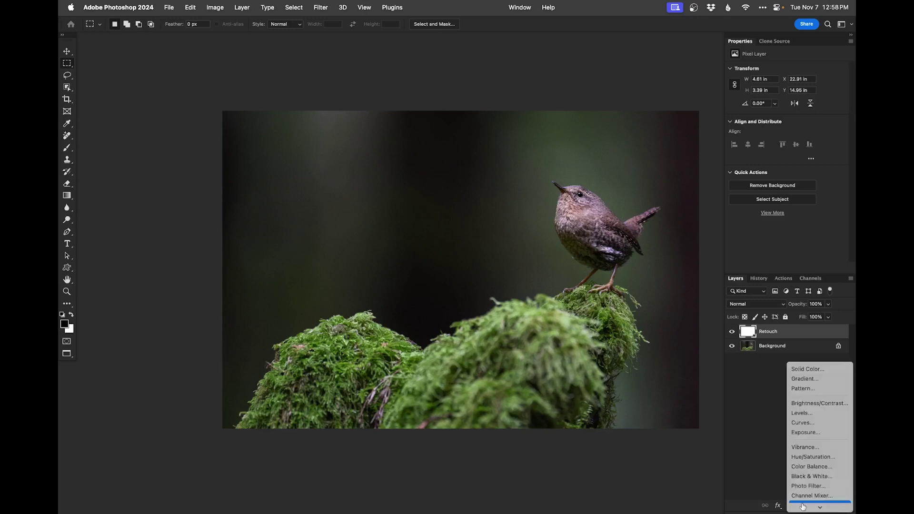
click(807, 415)
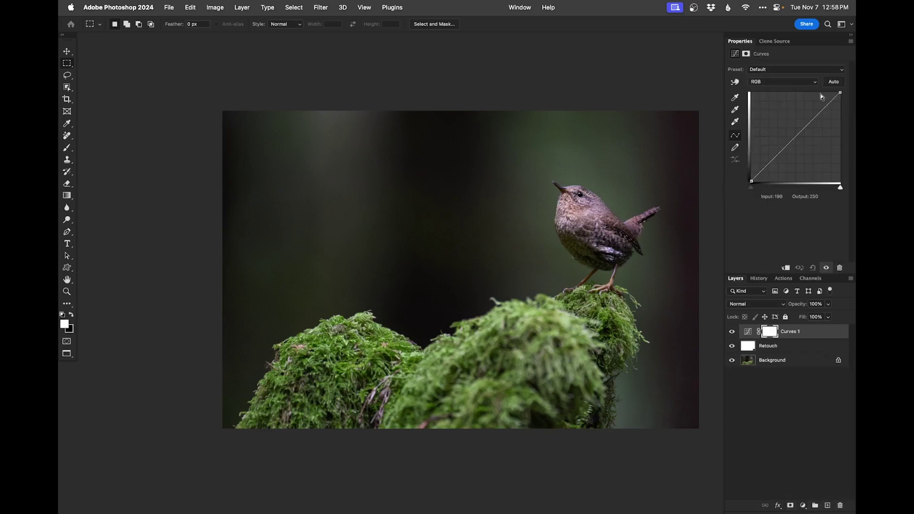
drag(841, 93, 814, 135)
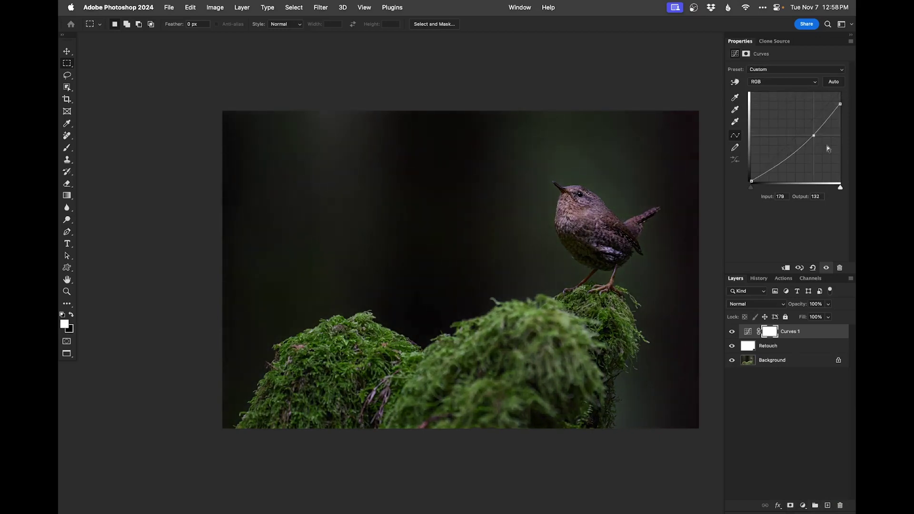
key(super+i)
Step: Darken the brighter background away from the wren by painting white on the Curves mask with a soft 1430 px brush, and compare the result
key(b)
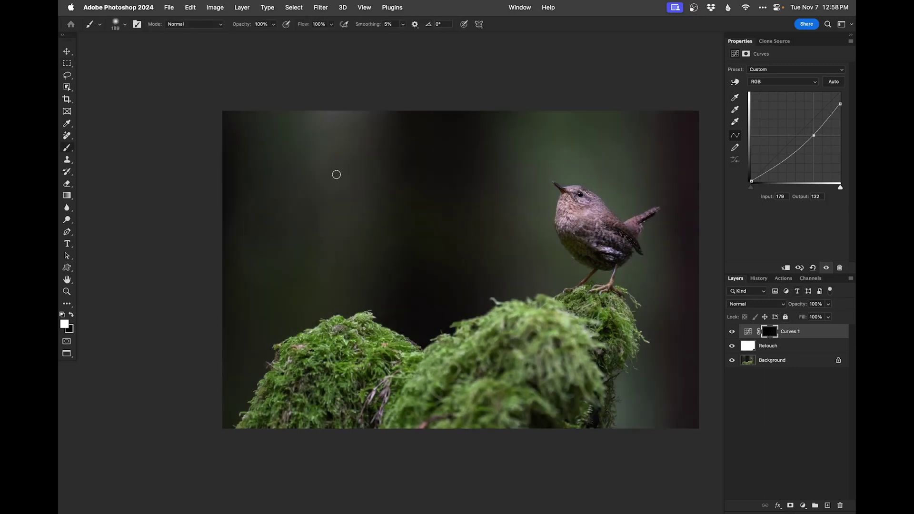
right_click(351, 181)
click(373, 270)
drag(326, 233, 380, 230)
drag(364, 184, 370, 184)
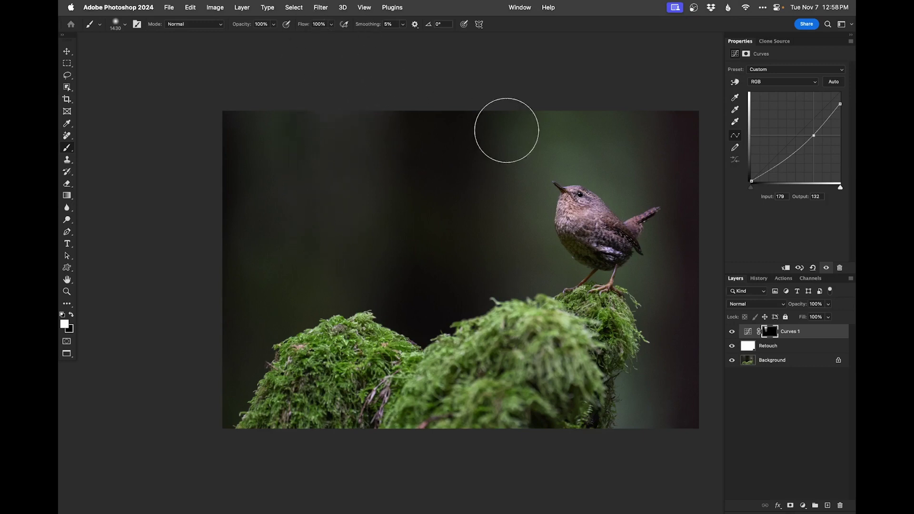
click(733, 333)
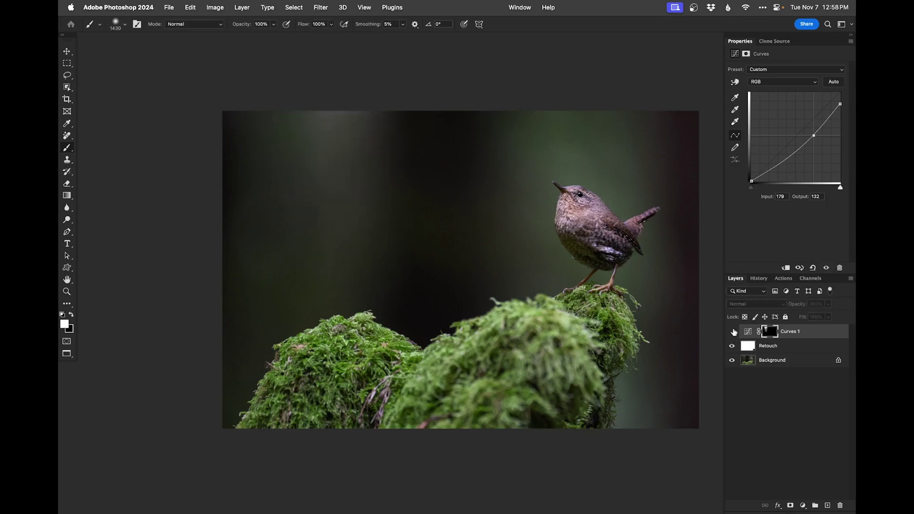
click(733, 333)
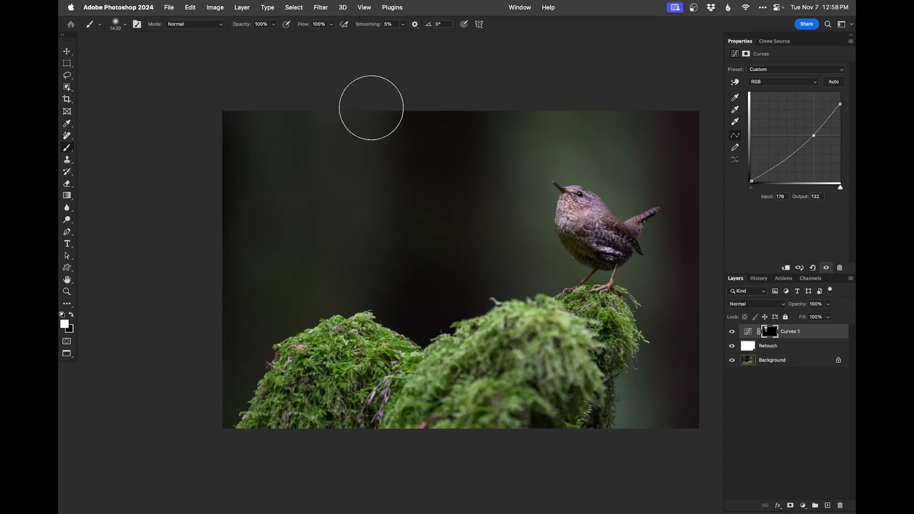
Step: Darken the moss mounds by painting white on the Curves mask, using a smaller 498 px brush for the detail near the wren's perch
scroll(427, 256, down, 5)
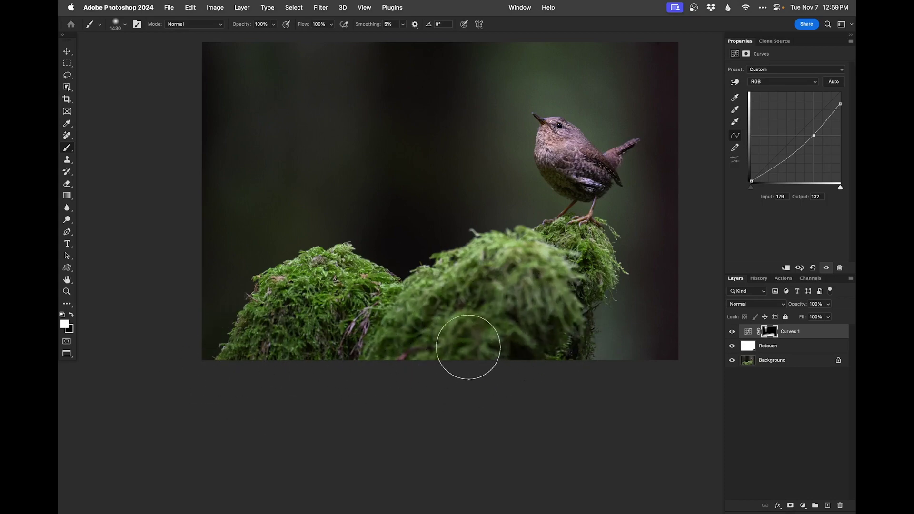
drag(516, 282, 414, 296)
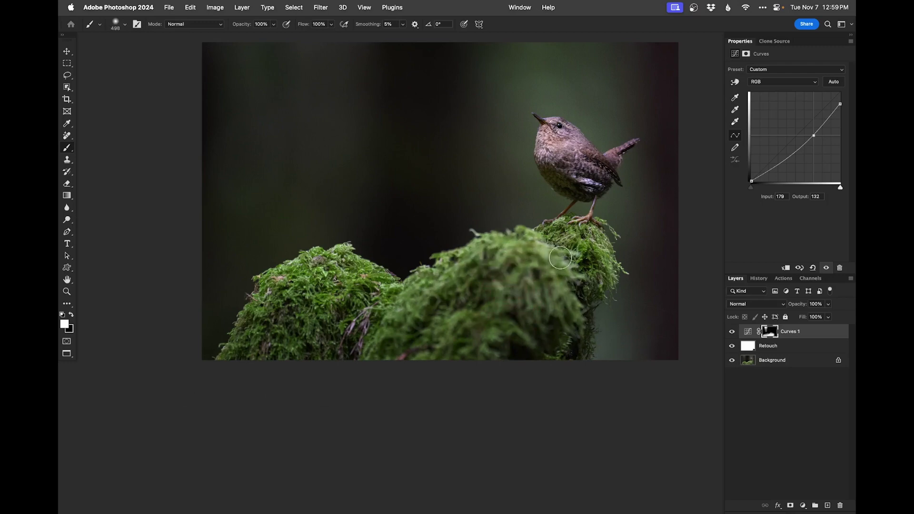
drag(527, 240, 507, 290)
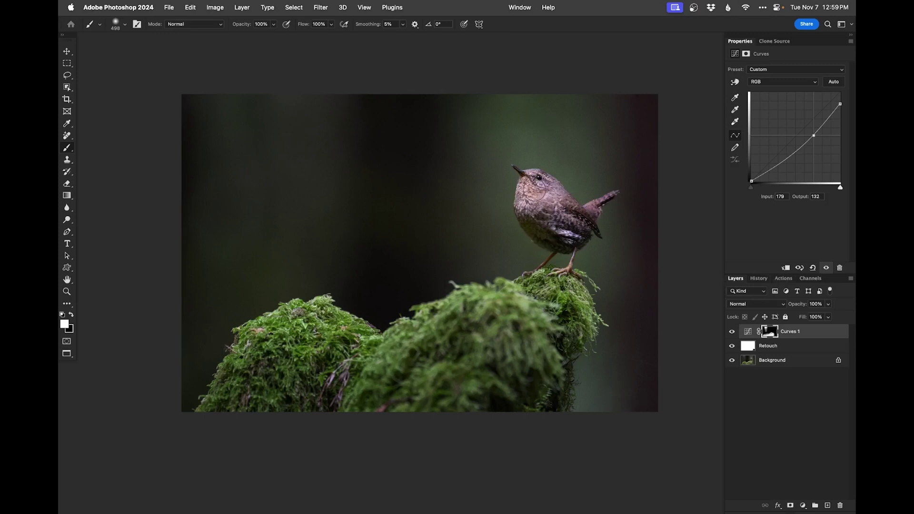
Step: Add a Dodge Curves layer with a black mask and brighten the wren's eye by painting white with a 26 px brush
key(F2)
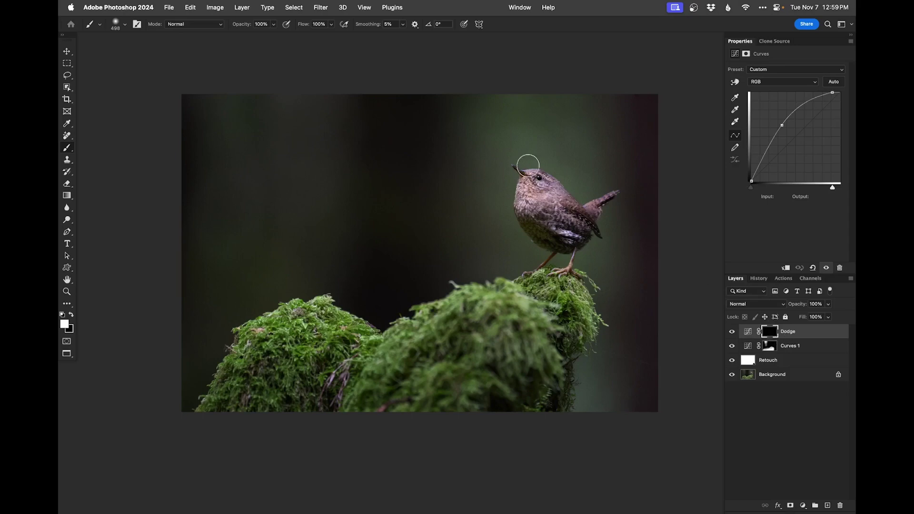
scroll(530, 175, up, 3)
scroll(530, 175, up, 2)
drag(530, 175, 437, 173)
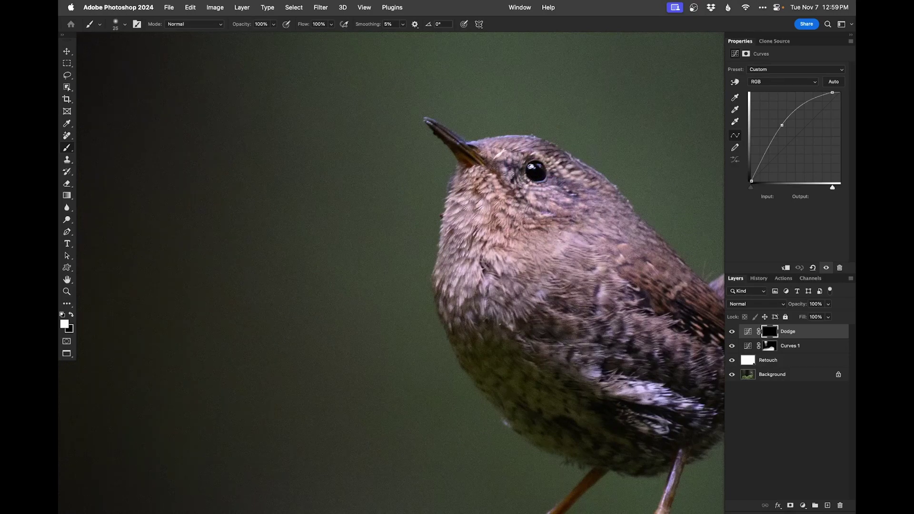
drag(539, 165, 534, 167)
key(super+0)
scroll(536, 187, down, 3)
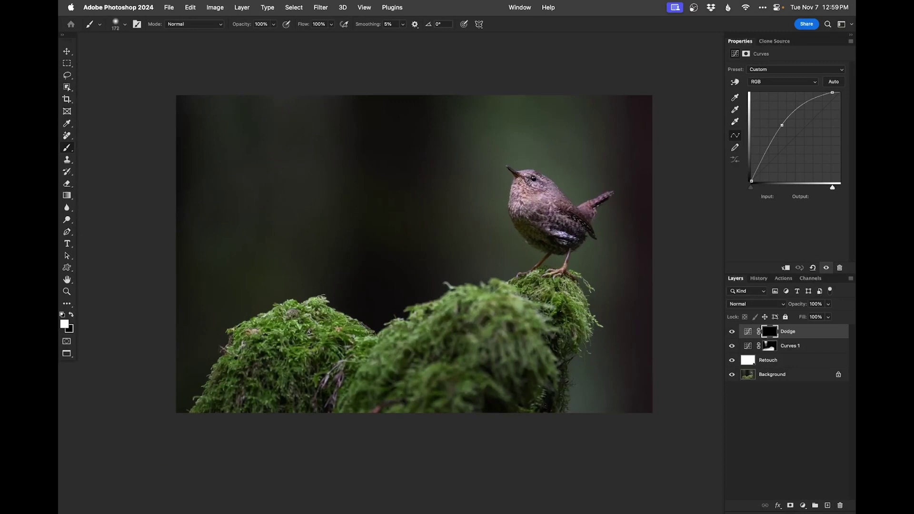
Step: Add a contrast Curves layer, invert its mask and paint it in over the wren, comparing the edit with the original photo
key(F3)
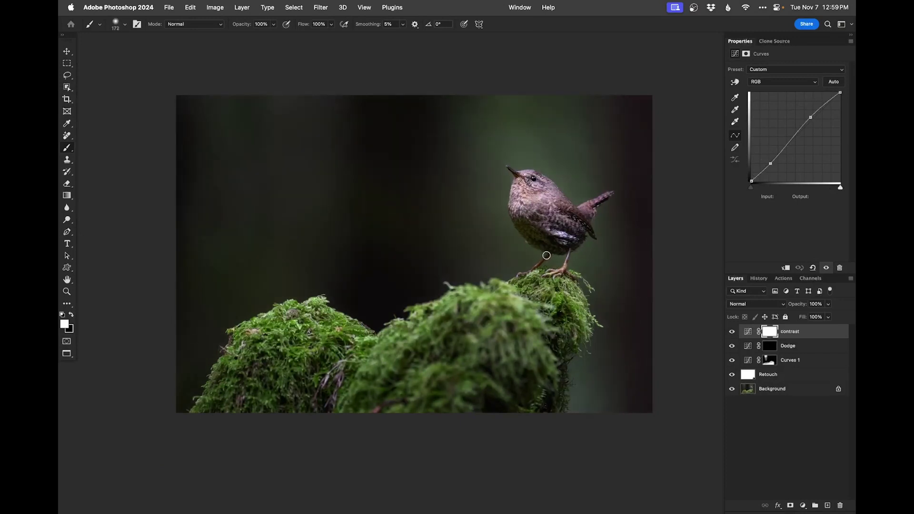
key(super+i)
mouse_move(539, 209)
mouse_down()
mouse_move(533, 196)
mouse_move(529, 207)
mouse_move(548, 225)
mouse_move(567, 228)
mouse_move(598, 202)
mouse_move(551, 225)
mouse_move(552, 238)
mouse_move(537, 167)
mouse_move(590, 262)
mouse_up()
click(733, 333)
click(733, 333)
alt+click(732, 391)
alt+click(733, 391)
alt+click(733, 391)
alt+click(733, 392)
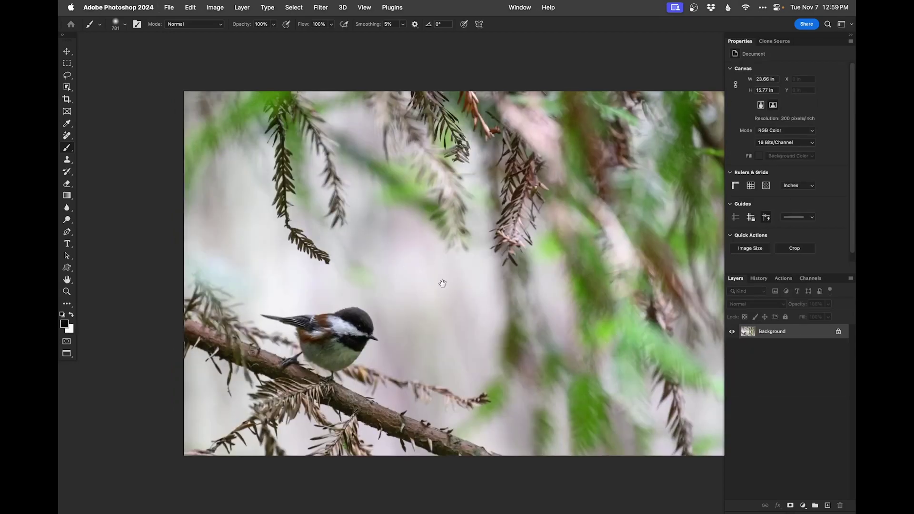
Step: Add an empty Retouch layer above the Background of the chickadee photo
drag(443, 284, 437, 268)
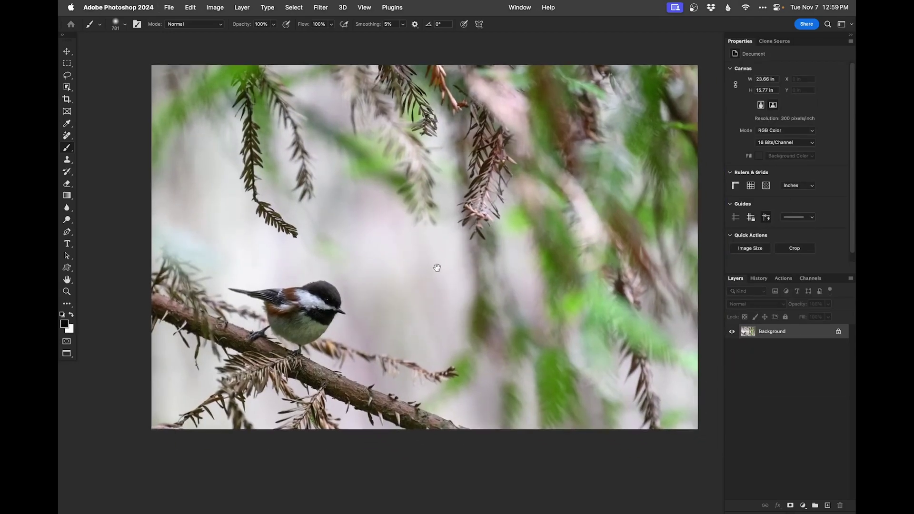
drag(298, 341, 349, 322)
drag(447, 327, 469, 328)
key(super+minus)
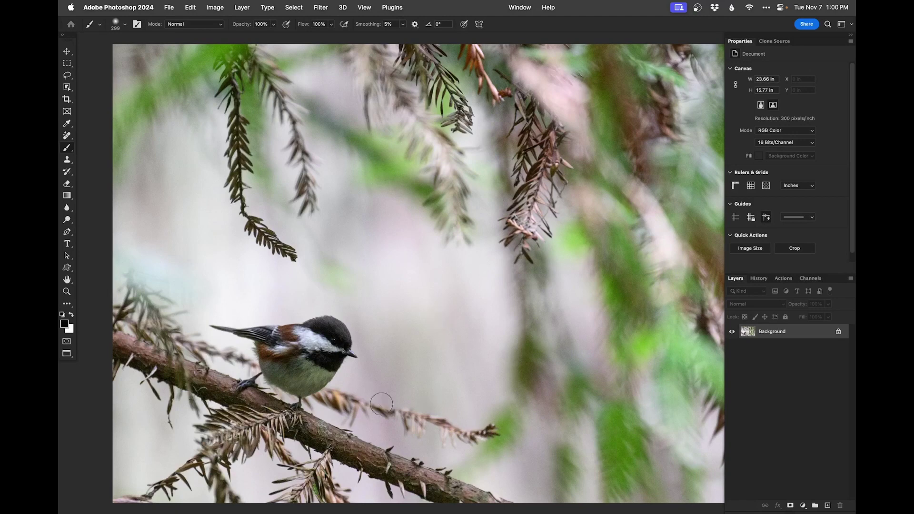
key(alt+shift+super+n)
key(s)
scroll(439, 317, down, 4)
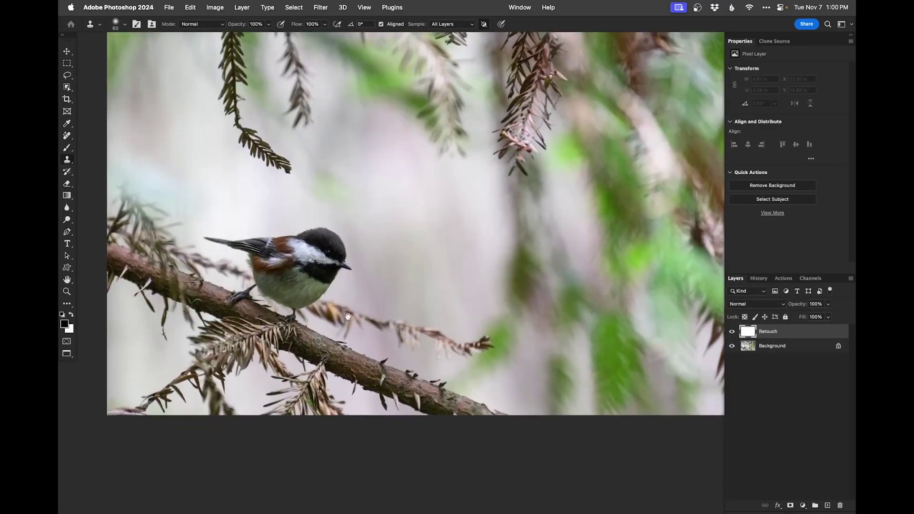
Step: Erase the twigs in front of the chickadee and behind its tail using the Remove tool at size 150
drag(347, 309, 330, 311)
key(j)
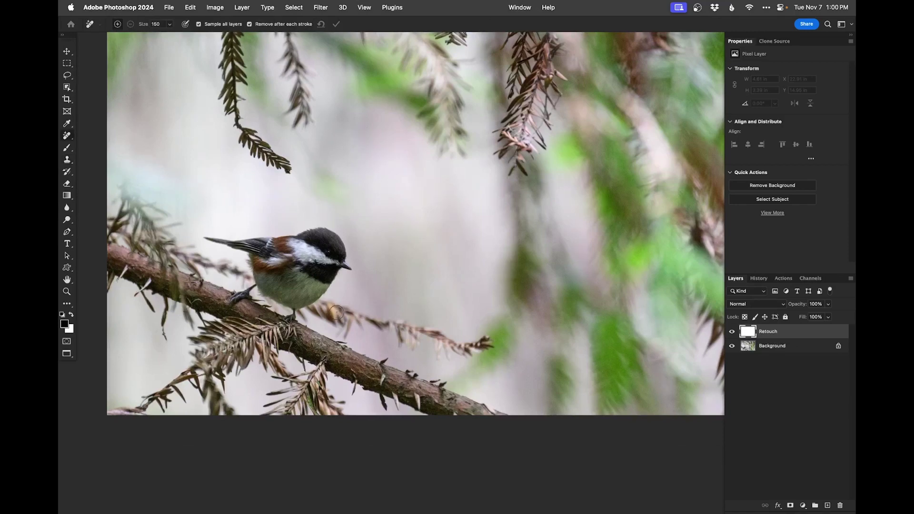
mouse_move(333, 315)
mouse_down()
mouse_move(341, 308)
mouse_move(366, 323)
mouse_move(360, 329)
mouse_move(371, 319)
mouse_move(418, 322)
mouse_move(403, 344)
mouse_move(428, 341)
mouse_move(428, 332)
mouse_move(450, 349)
mouse_move(434, 355)
mouse_move(473, 353)
mouse_up()
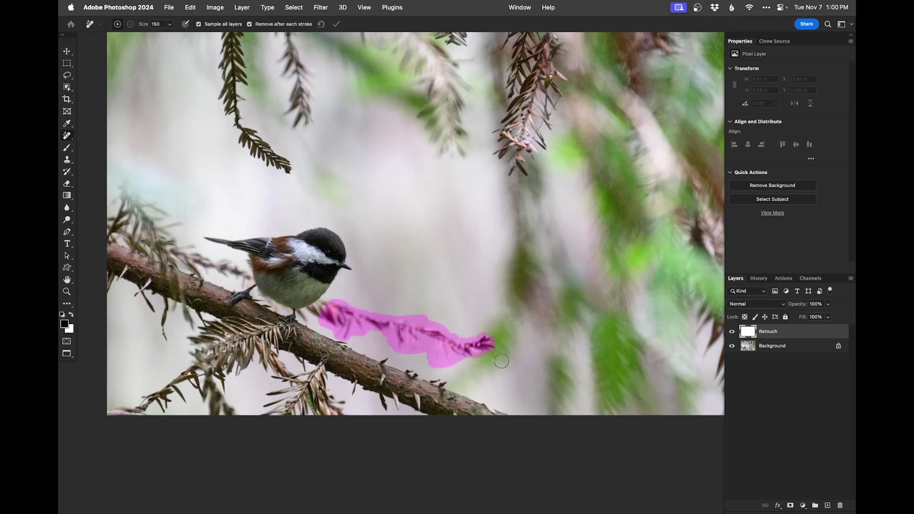
click(469, 358)
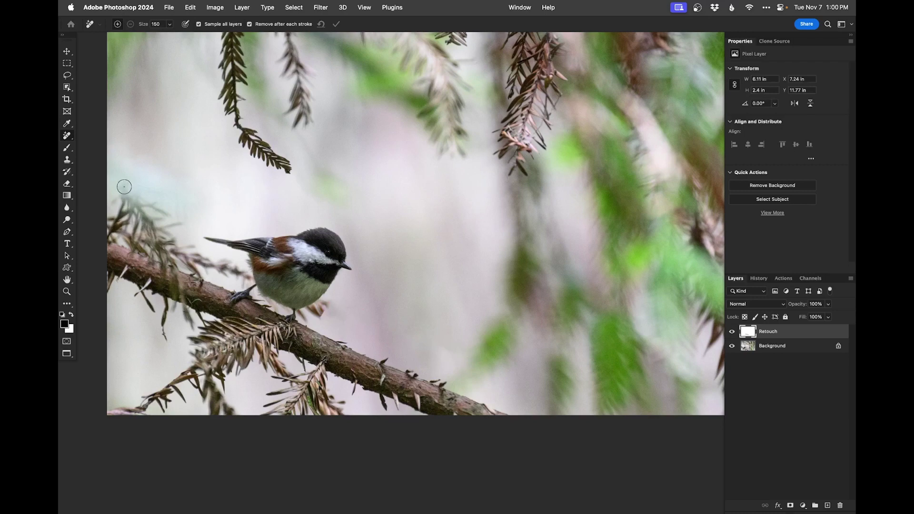
mouse_move(193, 250)
mouse_down()
mouse_move(187, 258)
mouse_move(200, 251)
mouse_move(203, 267)
mouse_move(245, 272)
mouse_up()
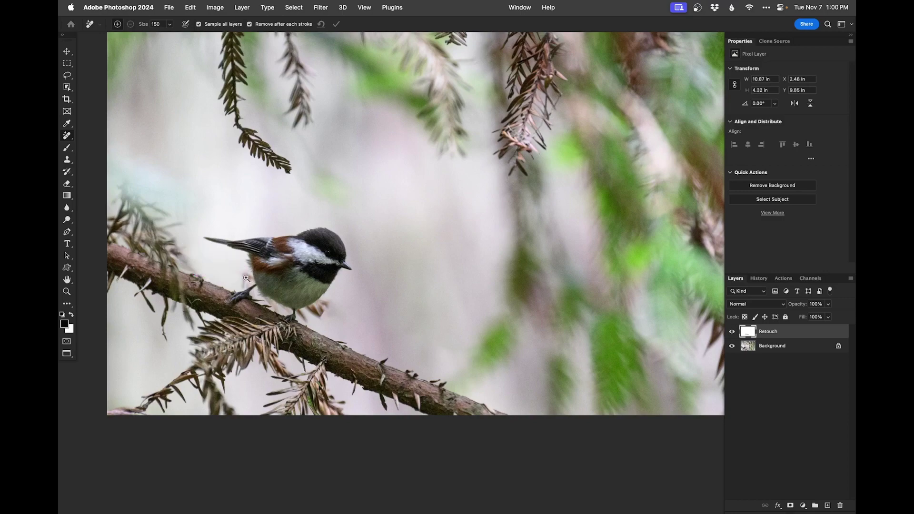
Step: Erase the leftover twig pieces under the chickadee's belly and beside its leg using the Remove tool at size 103
scroll(246, 278, up, 3)
drag(253, 229, 274, 230)
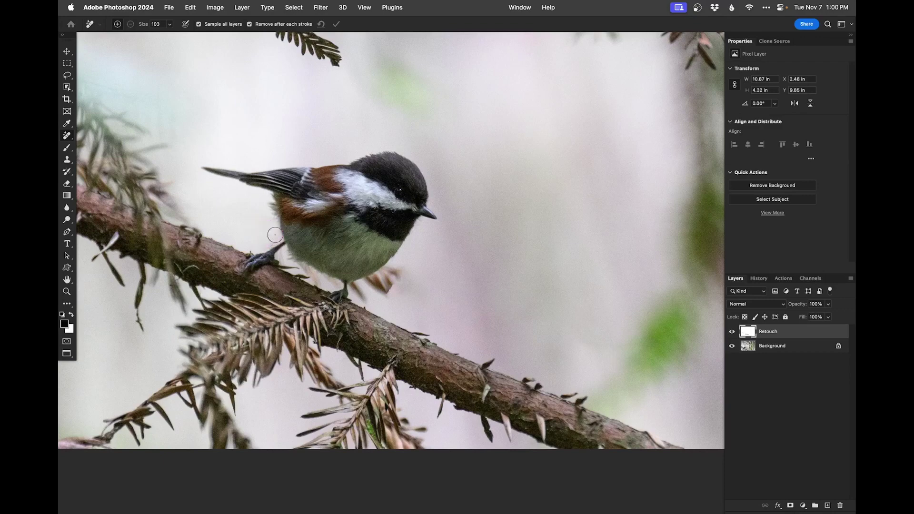
drag(368, 298, 362, 289)
mouse_move(367, 284)
mouse_down()
mouse_move(381, 295)
mouse_move(394, 274)
mouse_move(399, 282)
mouse_up()
click(373, 274)
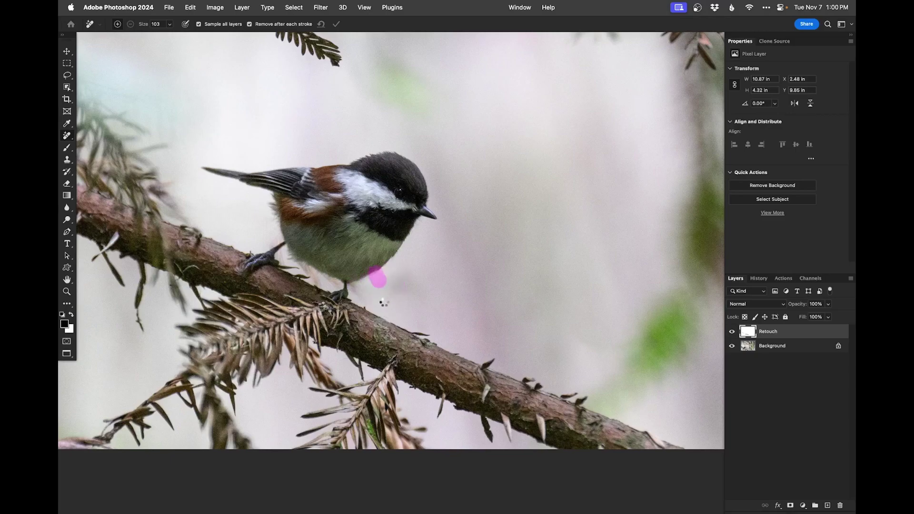
click(358, 290)
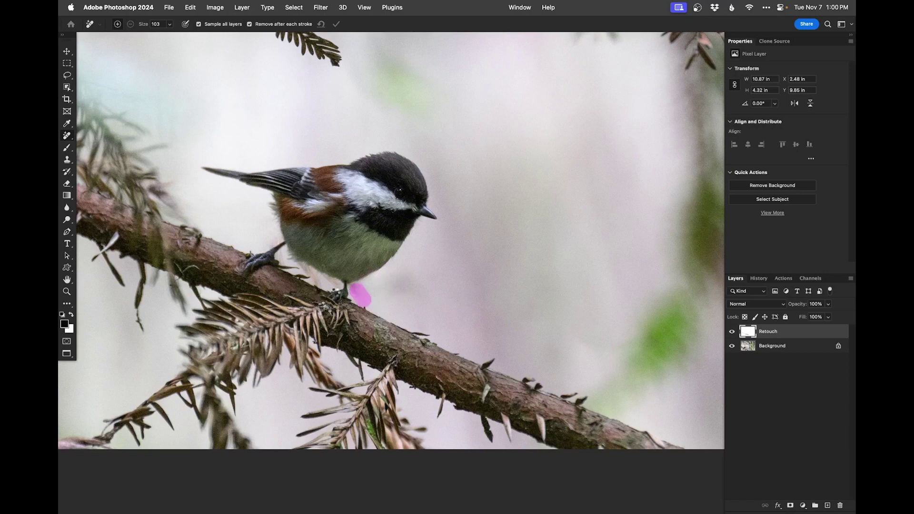
Step: Clean the edges around the chickadee's belly and rear leg with a 54 px Clone Stamp, and compare the Retouch layer with the original
key(s)
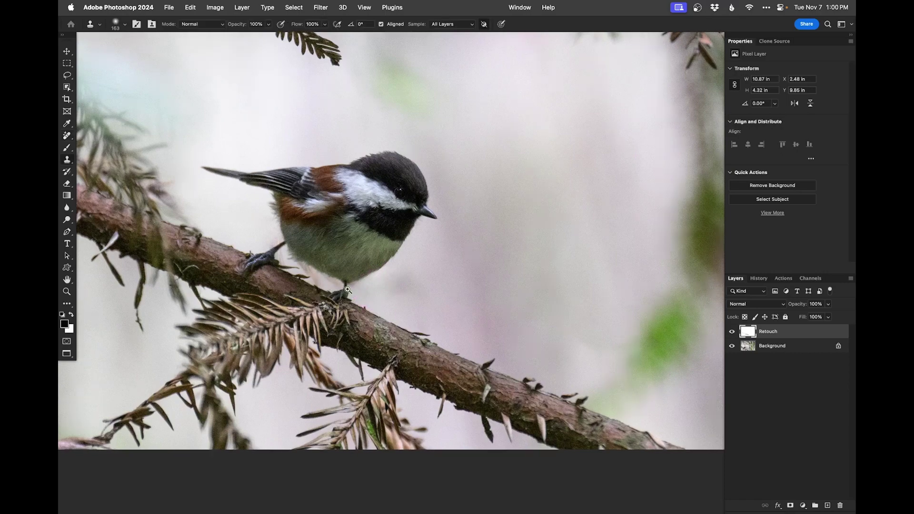
scroll(346, 290, up, 2)
mouse_move(388, 303)
mouse_down()
mouse_move(354, 297)
mouse_move(318, 272)
mouse_move(338, 283)
mouse_up()
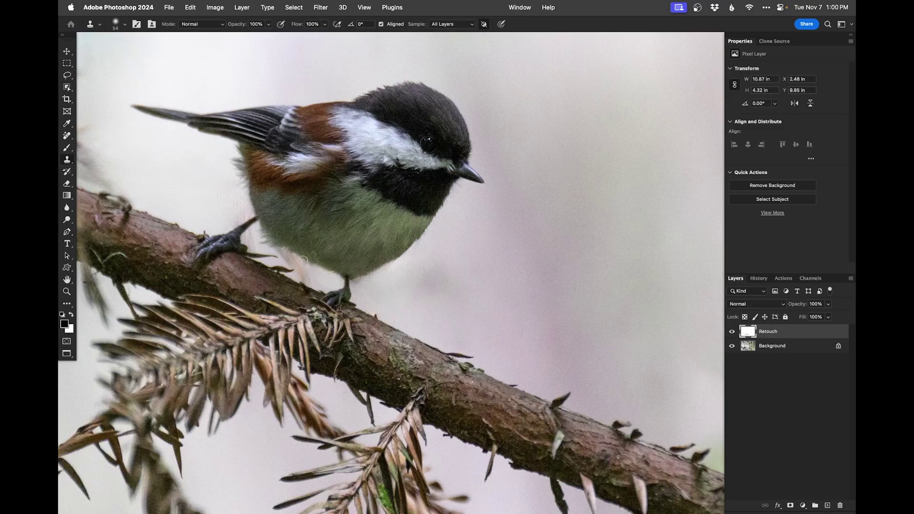
mouse_move(288, 265)
mouse_down()
mouse_move(278, 253)
mouse_move(309, 275)
mouse_up()
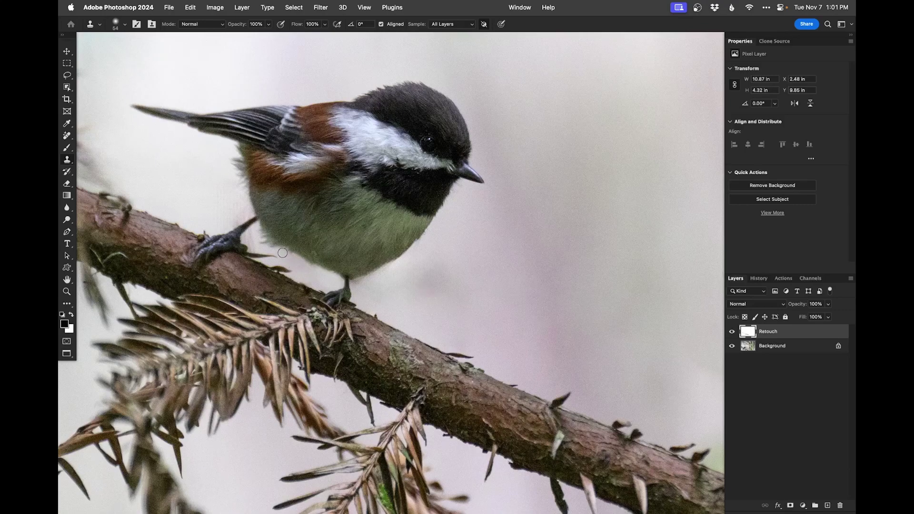
drag(238, 210, 236, 216)
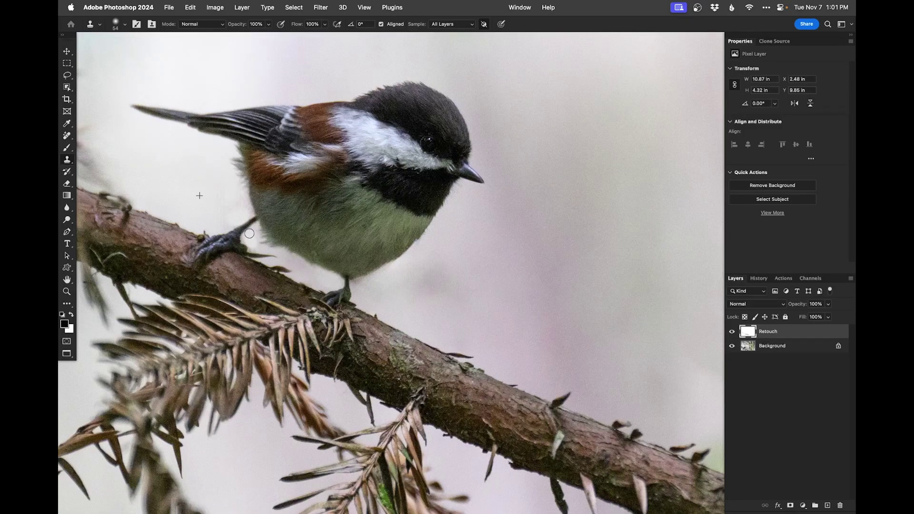
alt+click(427, 225)
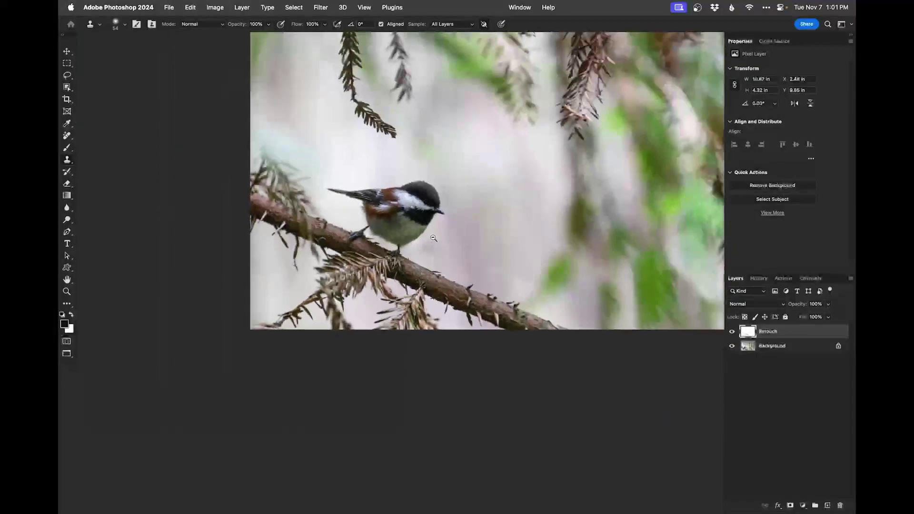
alt+click(433, 238)
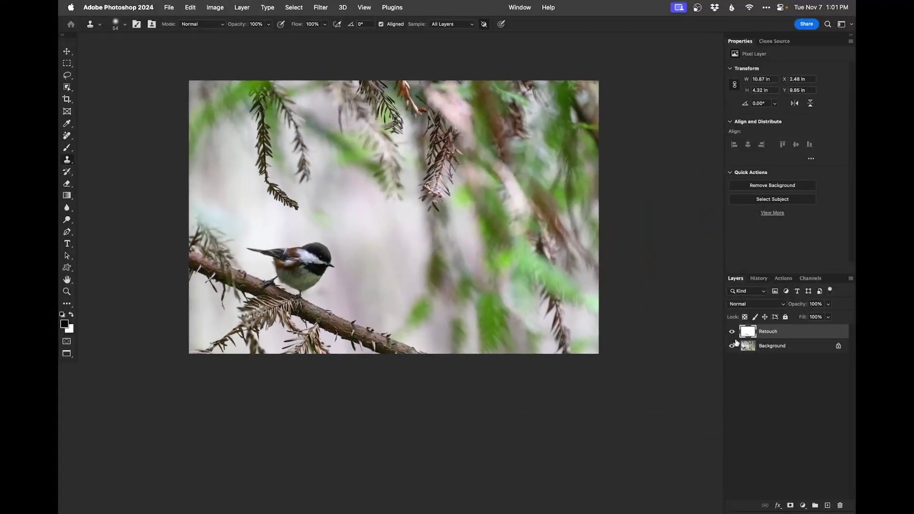
click(732, 332)
click(732, 332)
Step: Clone clean background over the faint patch beside the chickadee's belly with a 160 px Clone Stamp
scroll(328, 298, up, 2)
drag(334, 283, 339, 274)
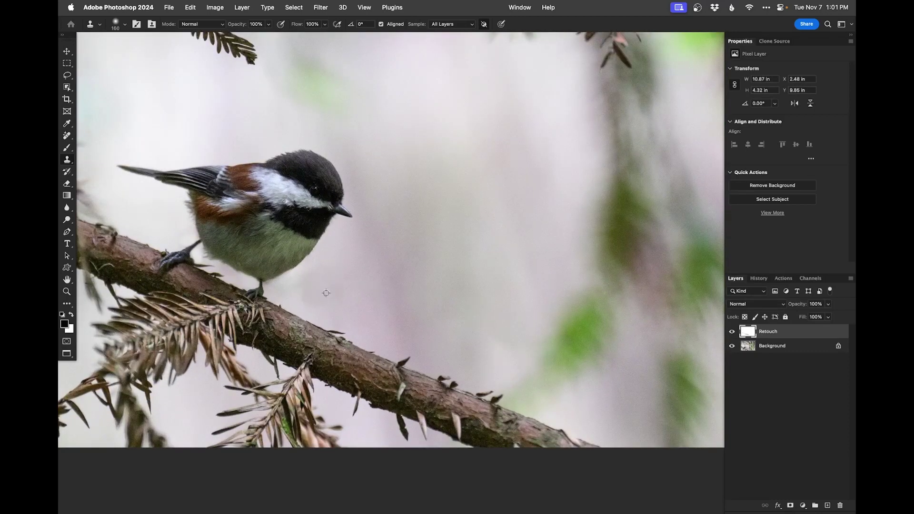
scroll(338, 273, down, 2)
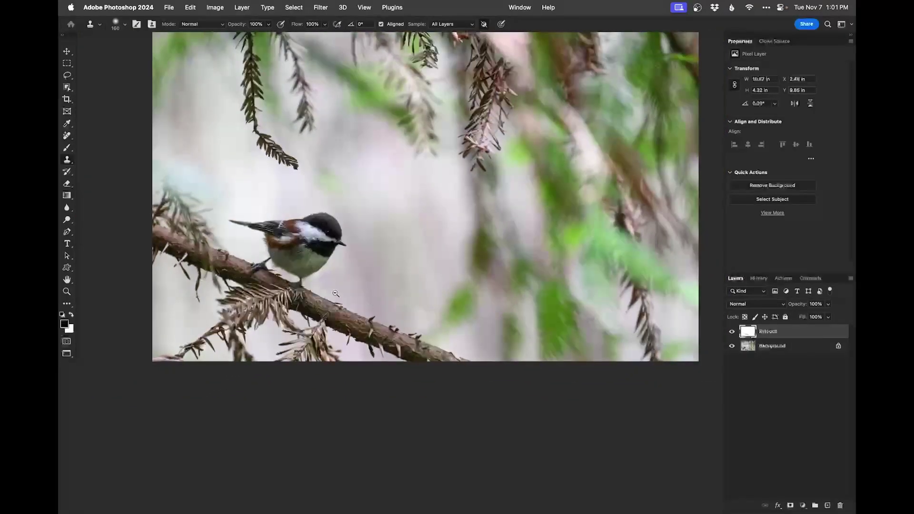
scroll(462, 220, down, 1)
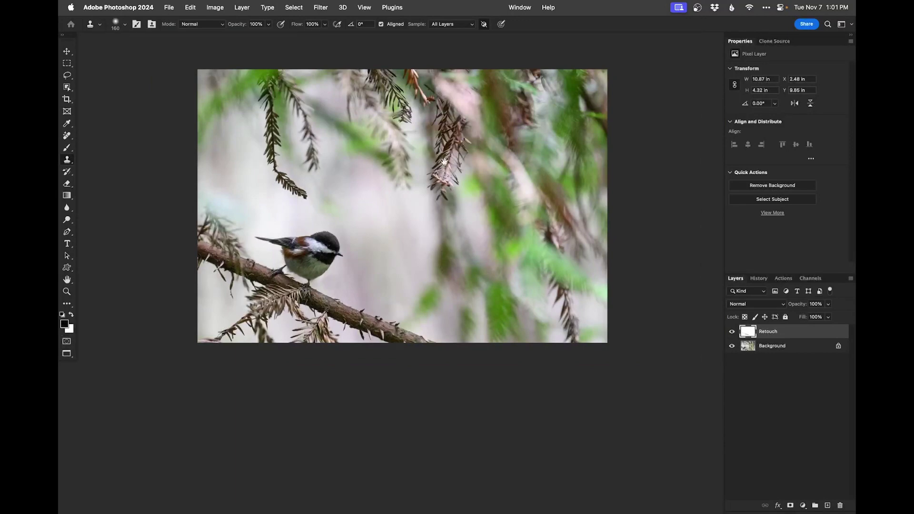
Step: Erase the curled lower end of the hanging twig above the chickadee using the Remove tool at size 150
scroll(279, 177, up, 2)
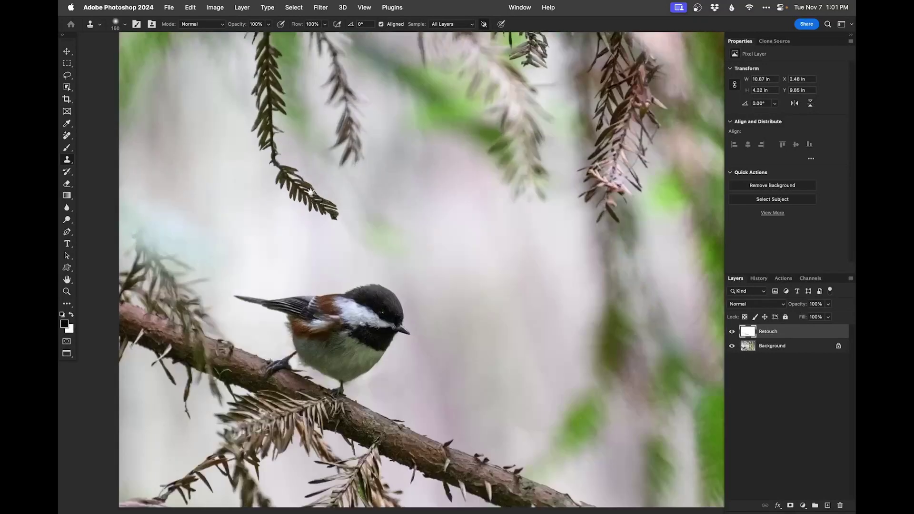
key(j)
mouse_move(327, 208)
mouse_down()
mouse_move(281, 172)
mouse_move(276, 185)
mouse_move(294, 187)
mouse_move(300, 203)
mouse_move(336, 228)
mouse_up()
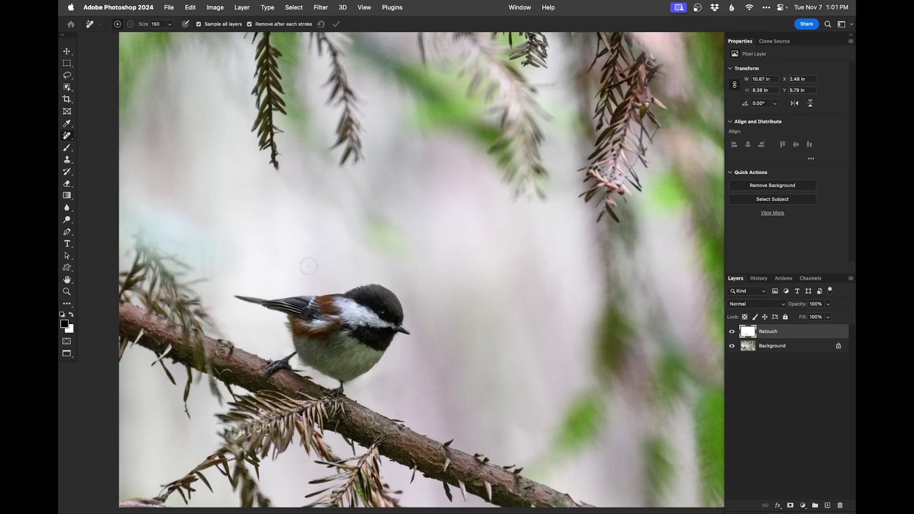
mouse_move(285, 173)
mouse_down()
mouse_move(271, 167)
mouse_move(276, 175)
mouse_up()
key(super+minus)
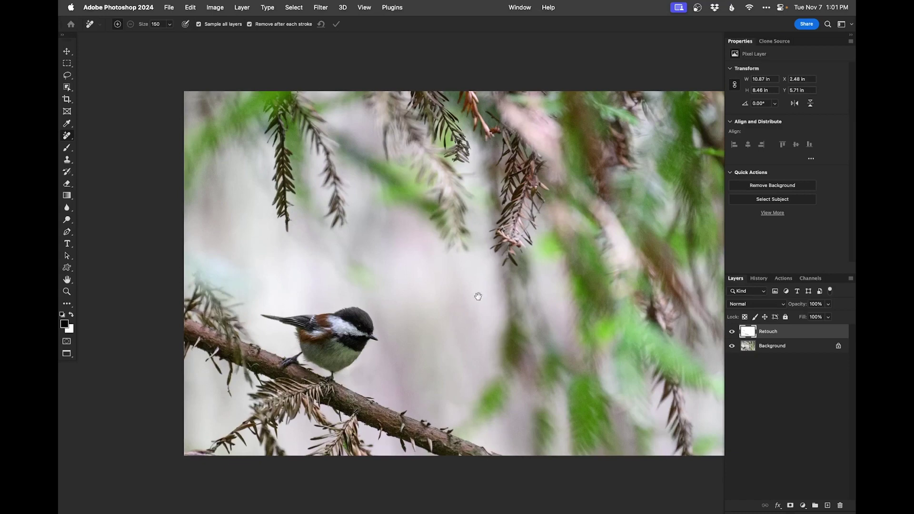
key(super+minus)
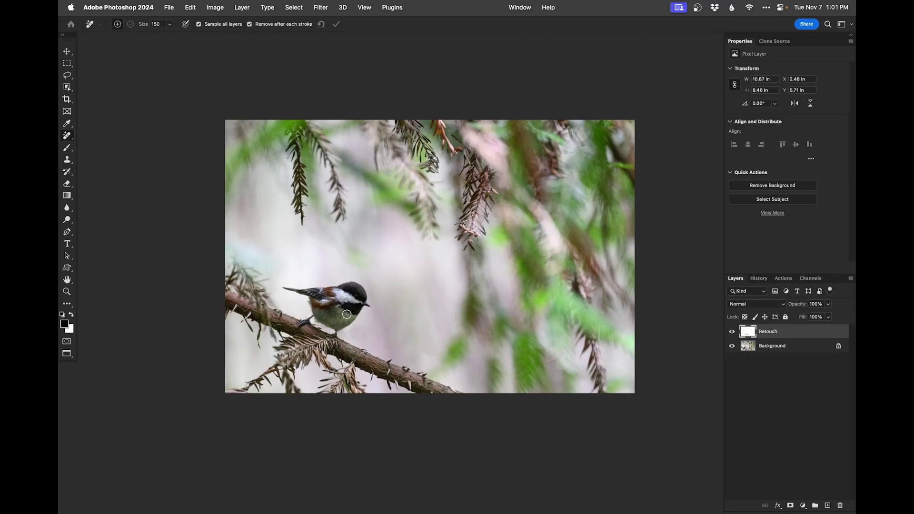
Step: Add a Dodge Curves layer with a black mask and brighten the background by painting white with a soft 1879 px brush
key(F2)
drag(347, 241, 368, 225)
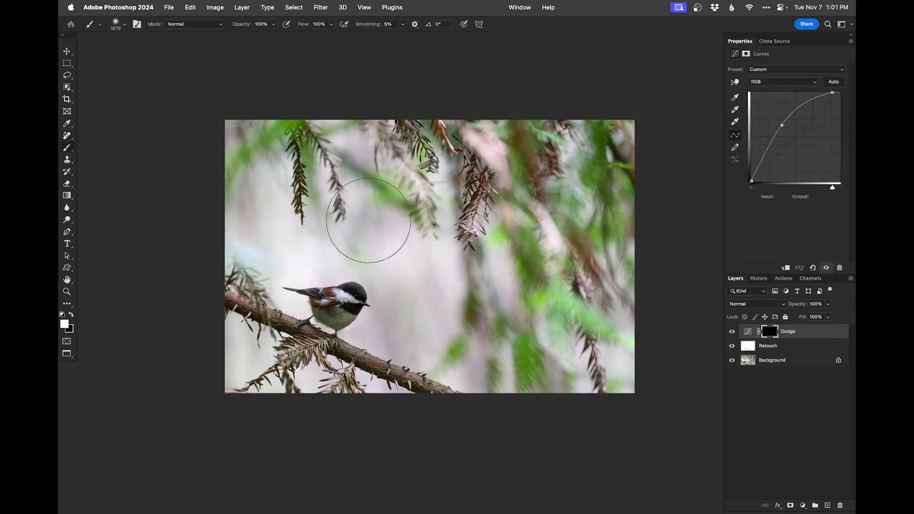
mouse_move(313, 229)
mouse_down()
mouse_move(308, 196)
mouse_move(250, 159)
mouse_move(321, 144)
mouse_move(375, 179)
mouse_move(292, 218)
mouse_move(334, 192)
mouse_move(521, 157)
mouse_move(513, 228)
mouse_move(532, 268)
mouse_move(466, 354)
mouse_move(573, 369)
mouse_move(582, 347)
mouse_move(469, 330)
mouse_move(422, 356)
mouse_move(424, 314)
mouse_move(339, 316)
mouse_move(330, 293)
mouse_move(265, 271)
mouse_up()
mouse_move(567, 139)
mouse_down()
mouse_move(619, 224)
mouse_move(605, 248)
mouse_up()
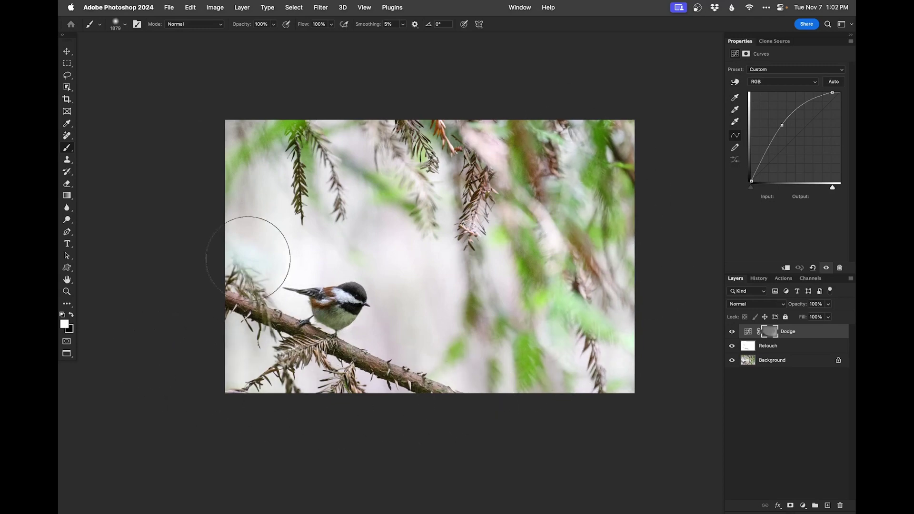
mouse_move(244, 220)
mouse_down()
mouse_move(619, 210)
mouse_move(432, 301)
mouse_move(599, 296)
mouse_move(286, 221)
mouse_move(386, 241)
mouse_up()
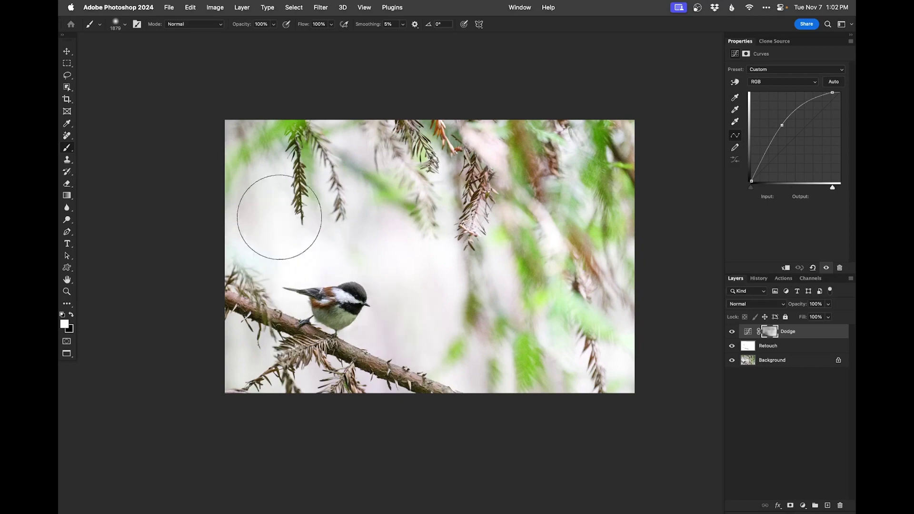
Step: Add a Curves layer that maps Input 67 to Output 34, and invert its mask to black
super+click(332, 291)
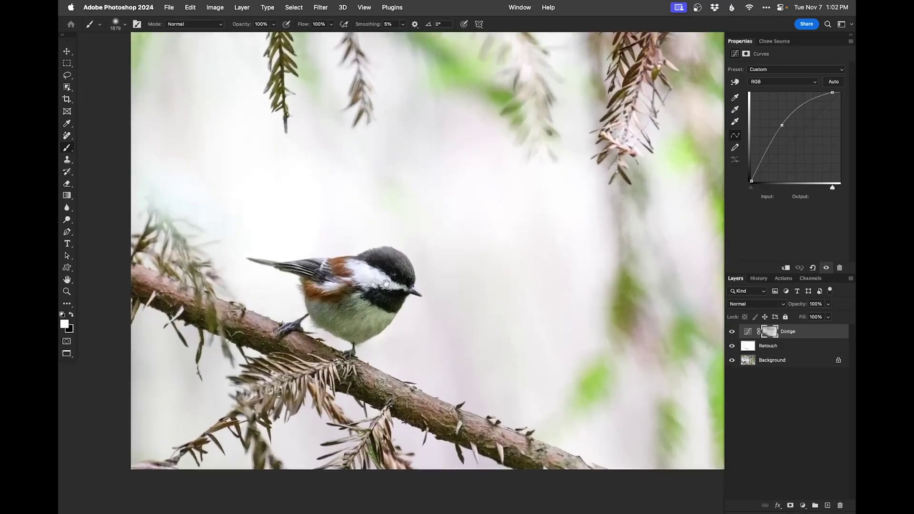
key(super+alt+m)
key(Return)
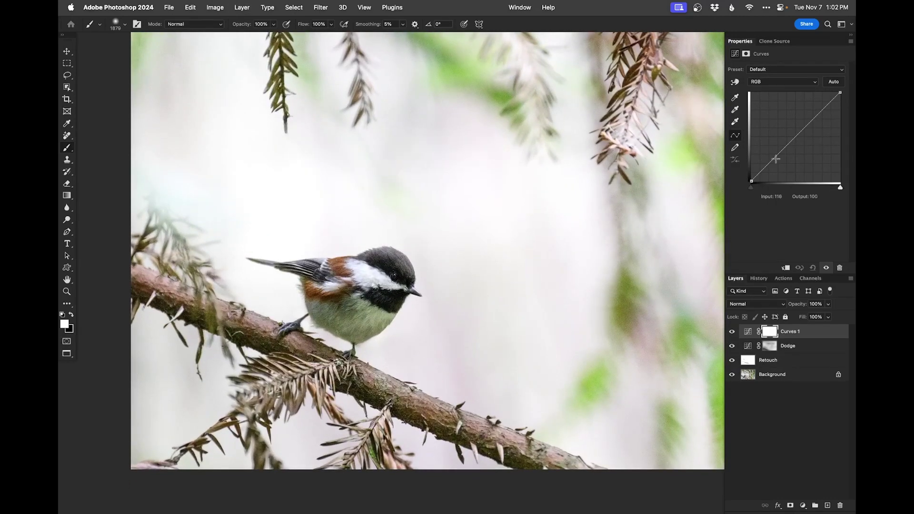
drag(773, 164, 775, 169)
key(super+i)
Step: Darken the chickadee's head, belly and wing by painting white on the Curves 1 mask with a small soft brush
mouse_move(419, 281)
mouse_down()
mouse_move(404, 281)
mouse_move(407, 251)
mouse_move(415, 251)
mouse_move(361, 257)
mouse_up()
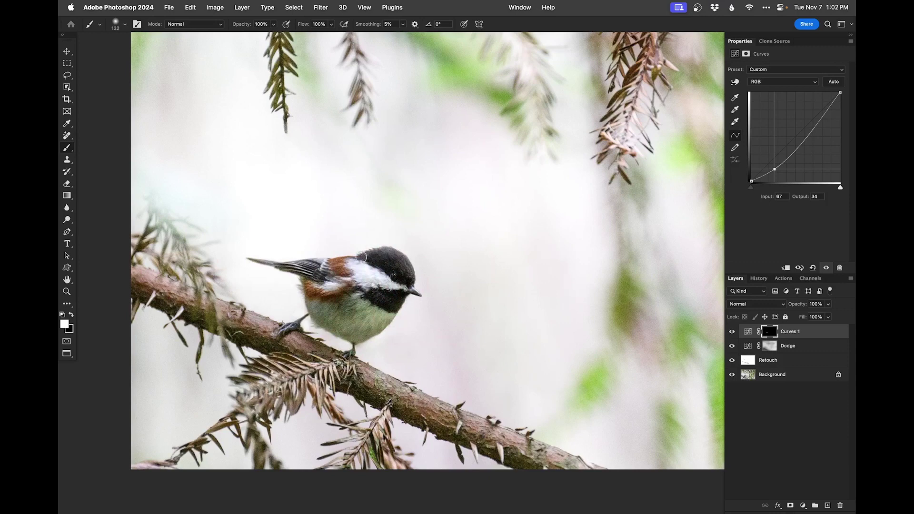
drag(363, 320, 381, 320)
drag(310, 267, 293, 266)
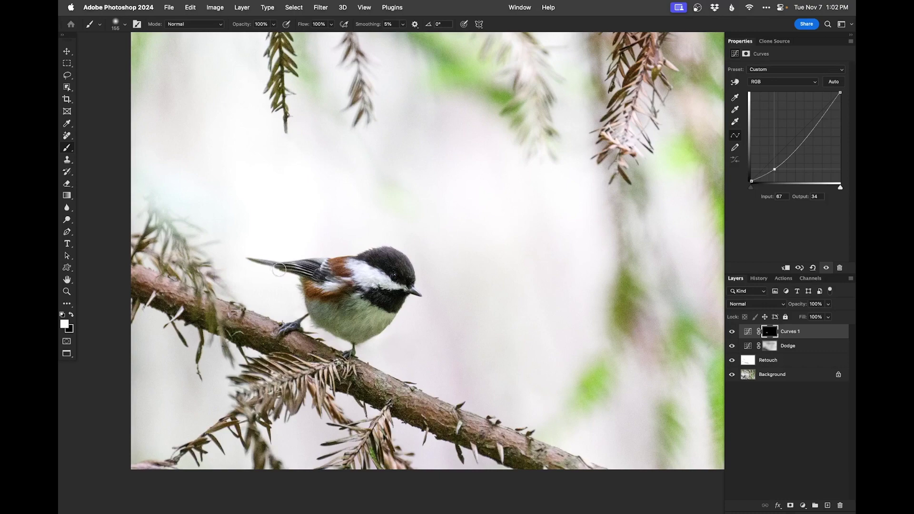
Step: Add another Curves layer with its black point moved to Input 32, Output 0, and invert its mask to black
scroll(392, 264, up, 5)
key(ctrl+alt+m)
key(Return)
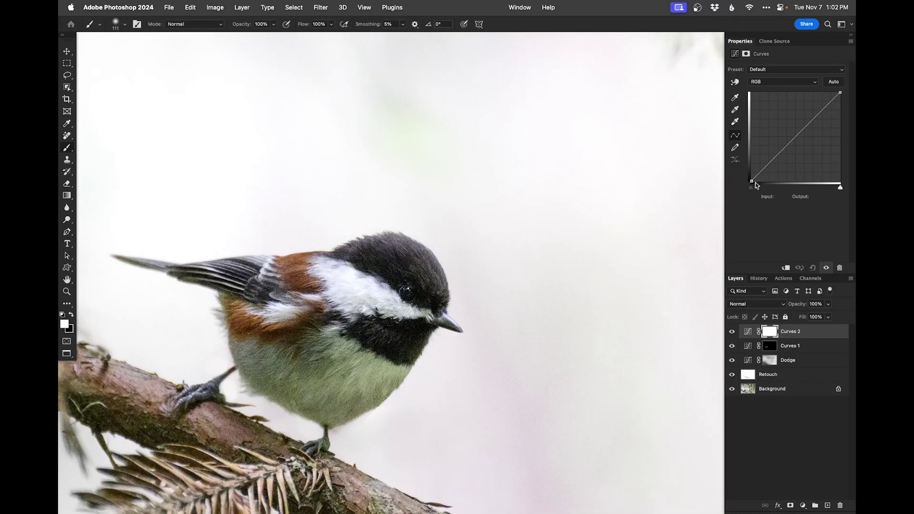
drag(753, 187, 762, 186)
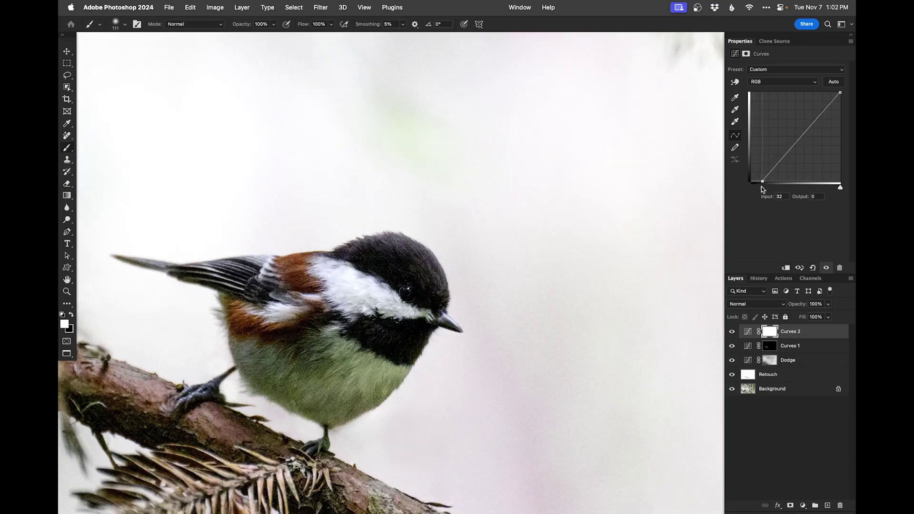
key(ctrl+i)
Step: Paint white on the Curves 2 mask with a 255 px soft brush to add contrast to the chickadee
key(bracketright)
key(bracketright)
key(bracketright)
key(bracketright)
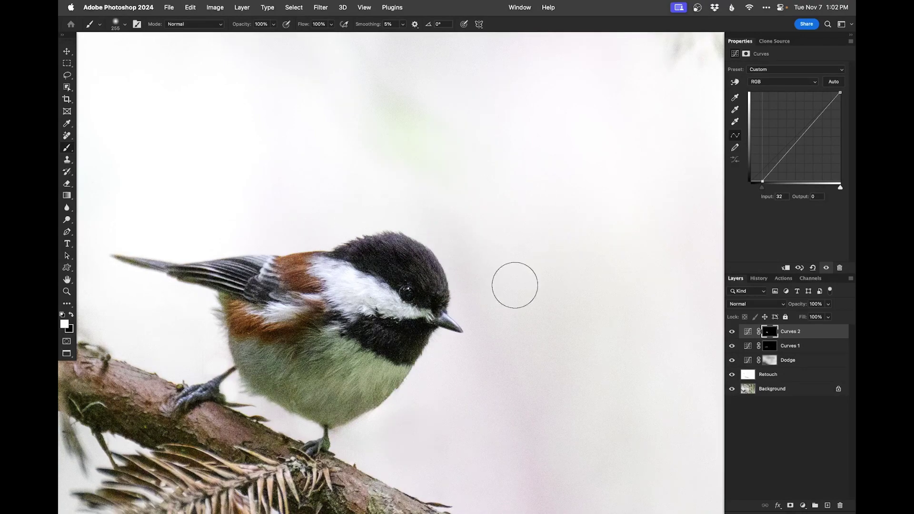
ctrl+click(362, 342)
alt+click(372, 339)
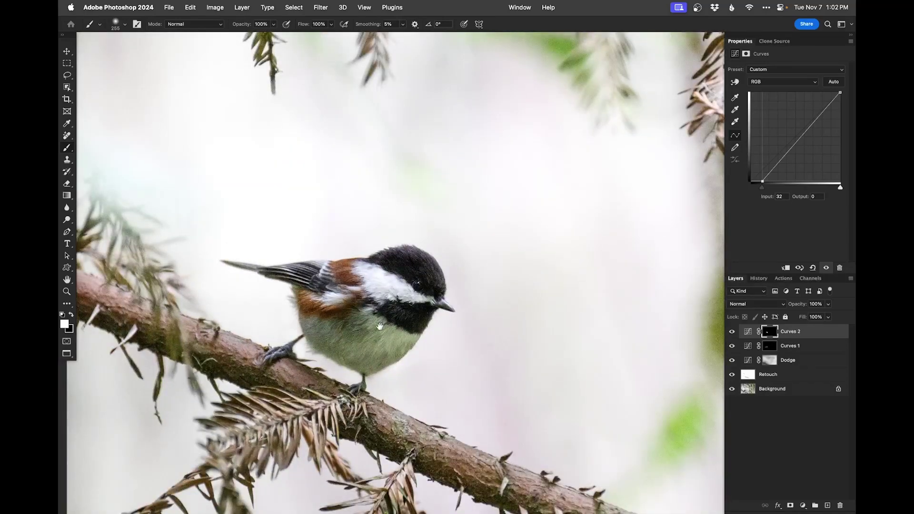
Step: Add a Dodge Curves layer with a black mask and brighten the highlights in the chickadee's eye with a tiny white brush
key(F2)
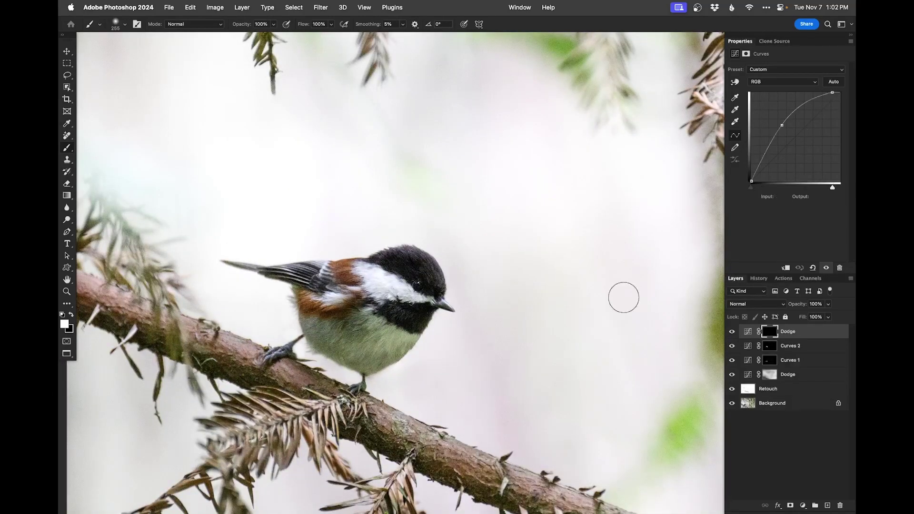
ctrl+click(418, 285)
drag(421, 284, 393, 284)
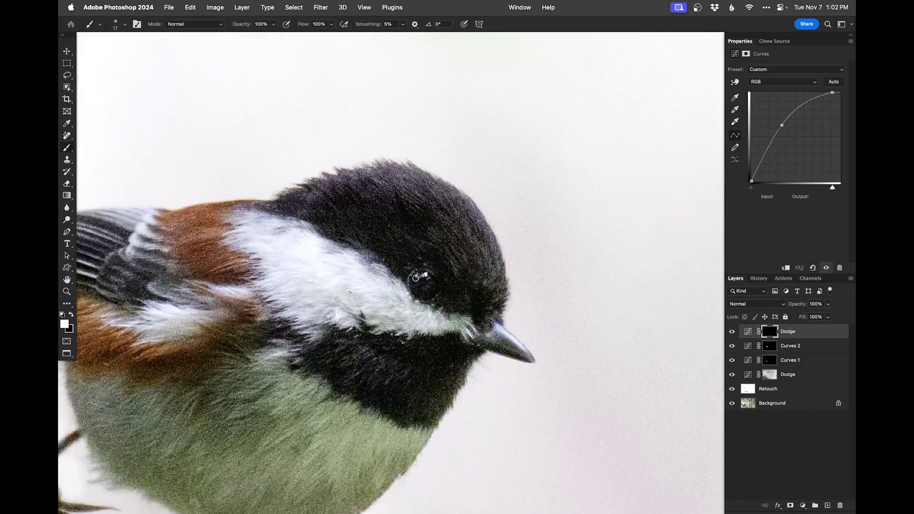
drag(431, 277, 428, 278)
key(ctrl+0)
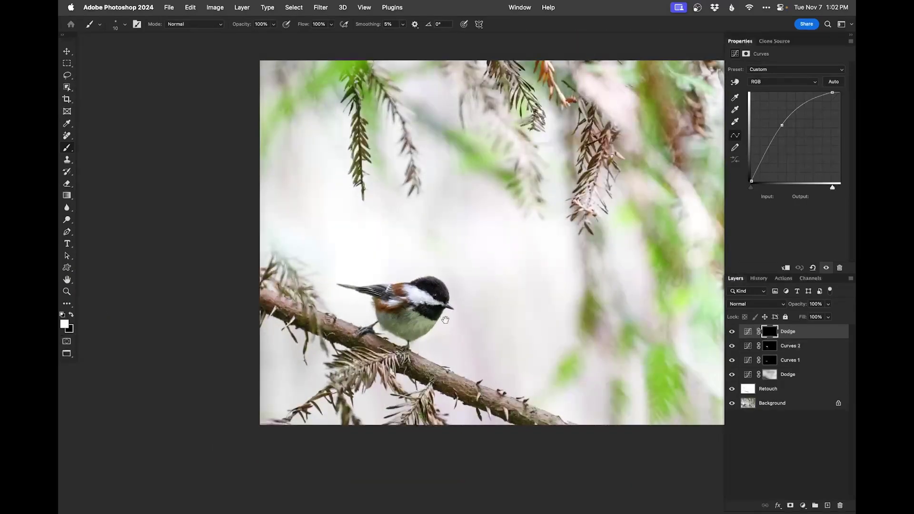
Step: Add a Hue/Saturation layer and set the Yellows saturation to -66
super+click(430, 318)
super+click(431, 319)
drag(407, 310, 399, 281)
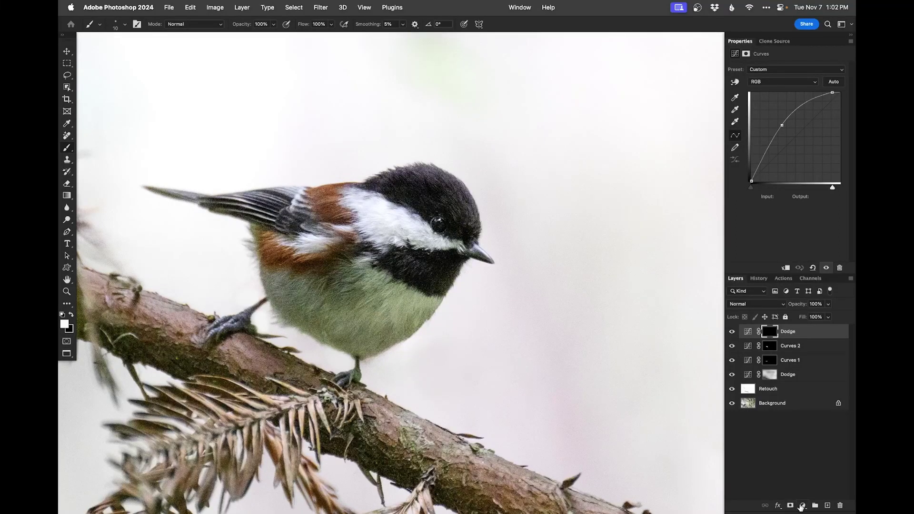
click(802, 508)
click(809, 403)
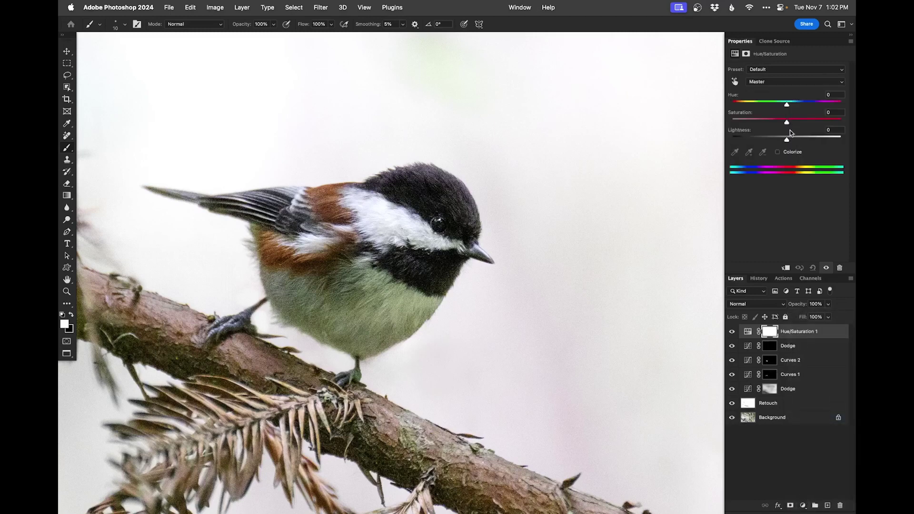
click(778, 82)
click(776, 86)
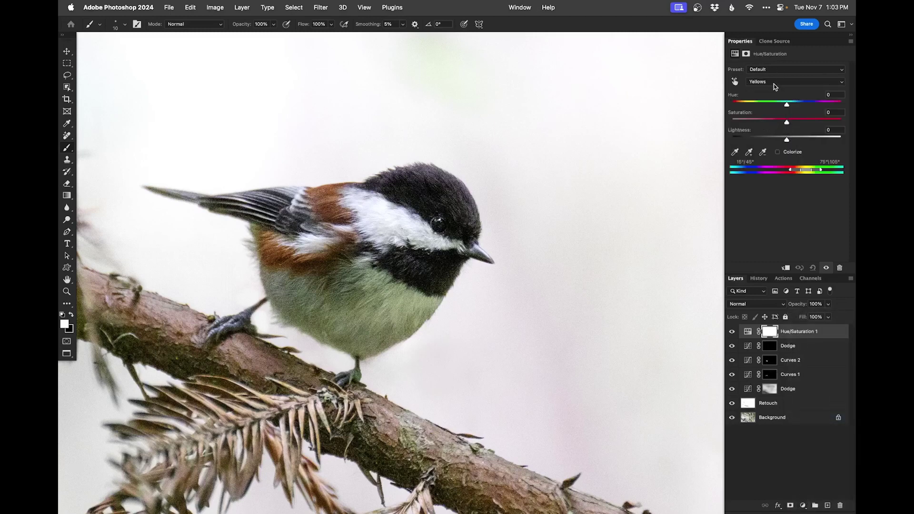
click(754, 123)
Step: Invert the Hue/Saturation mask to black and paint white over the chickadee's greenish belly with a 160 px soft brush
key(super+i)
ctrl+alt+drag(439, 321, 472, 322)
mouse_move(312, 260)
mouse_down()
mouse_move(283, 296)
mouse_move(276, 288)
mouse_move(289, 308)
mouse_move(331, 313)
mouse_move(296, 318)
mouse_move(363, 291)
mouse_move(359, 275)
mouse_move(406, 303)
mouse_move(379, 326)
mouse_move(400, 336)
mouse_move(345, 340)
mouse_move(350, 353)
mouse_move(375, 358)
mouse_move(364, 371)
mouse_move(411, 314)
mouse_up()
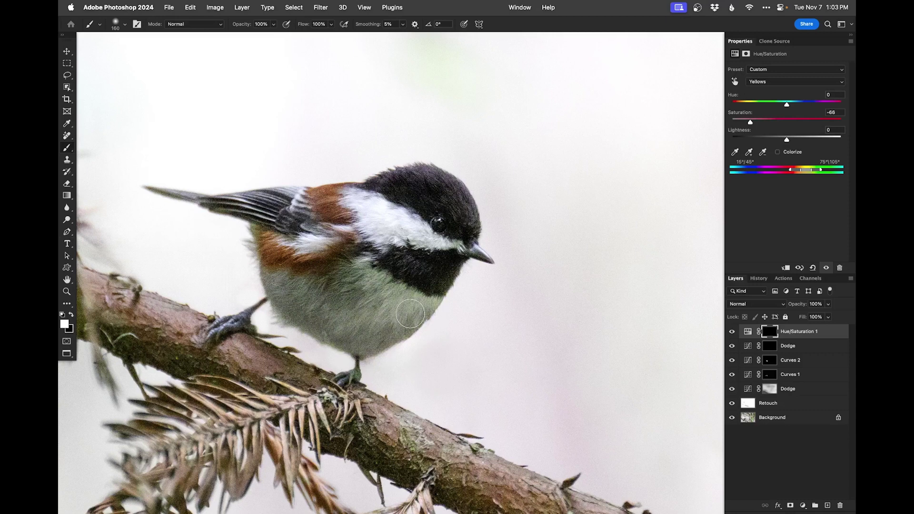
Step: Set the Greens saturation to -66 on the Hue/Saturation layer
click(757, 82)
click(758, 91)
alt+click(375, 281)
alt+click(377, 282)
alt+click(381, 283)
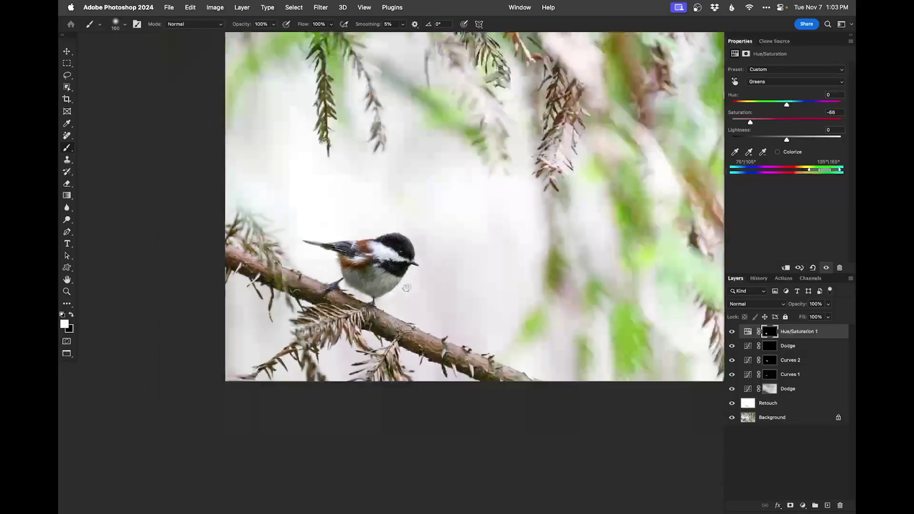
alt+click(424, 280)
alt+click(446, 273)
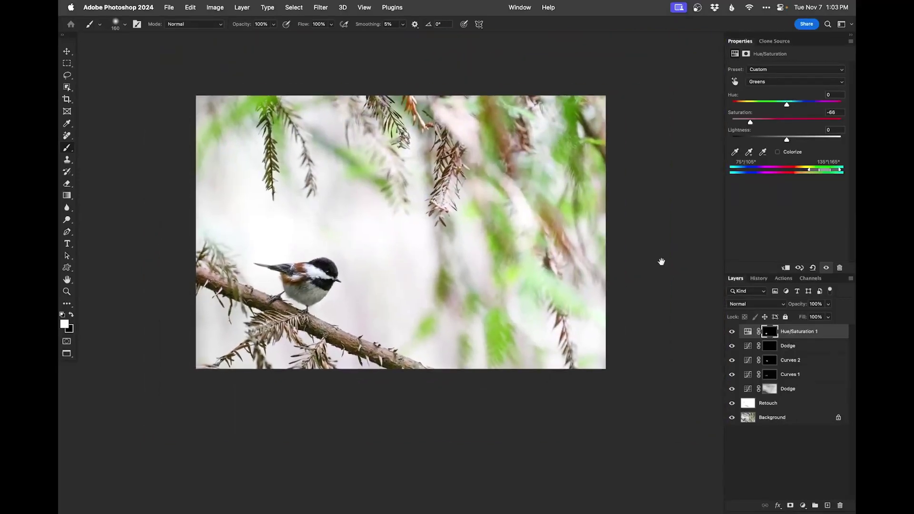
Step: Toggle the Hue/Saturation layer and all layers above the Background to compare the chickadee photo before and after
click(732, 332)
click(732, 332)
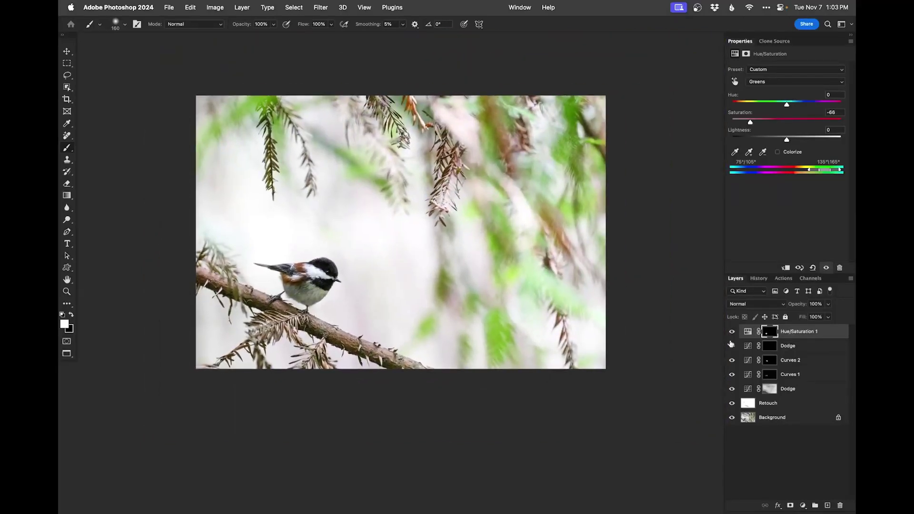
alt+click(732, 418)
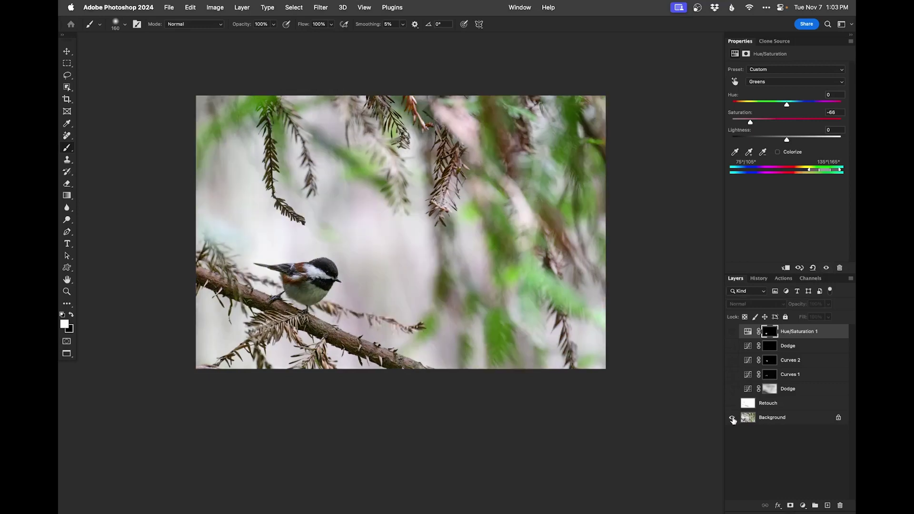
alt+click(732, 419)
alt+click(733, 418)
alt+click(732, 418)
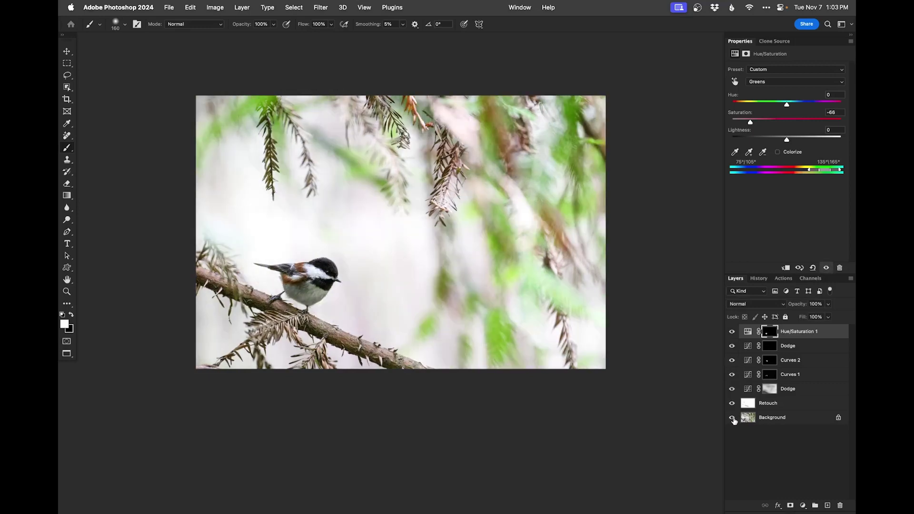
alt+click(733, 418)
alt+click(733, 418)
Step: Check the effect of Curves 2 and Curves 1, and reduce the Curves 1 burn on the chickadee by painting black on its mask
super+click(331, 265)
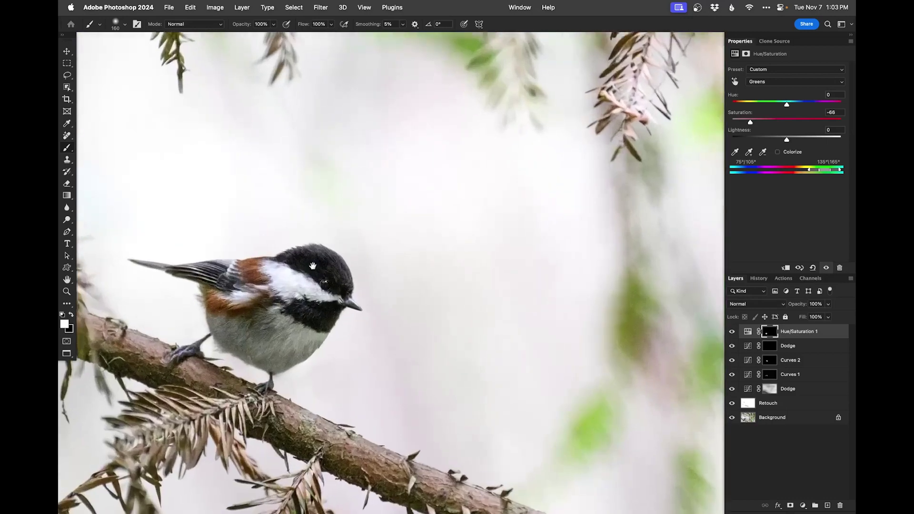
click(732, 361)
click(733, 360)
click(733, 375)
click(732, 375)
click(770, 375)
key(x)
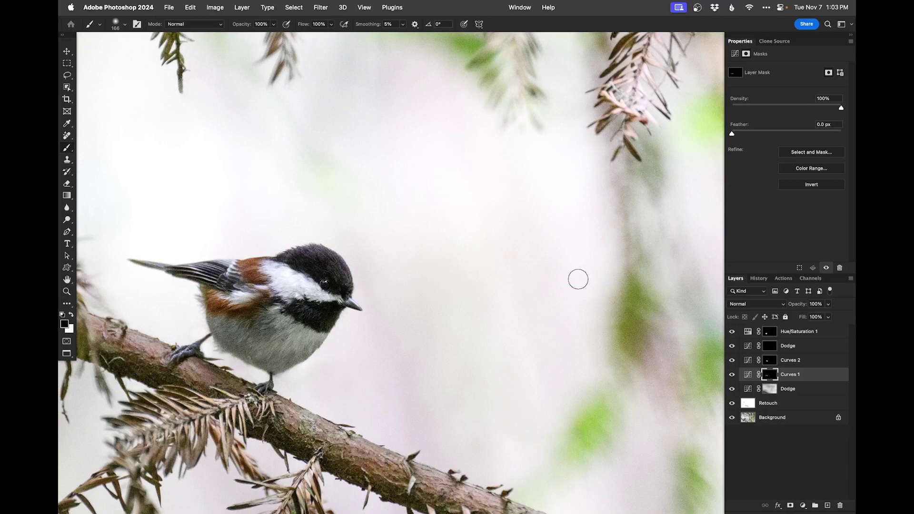
Step: Compare the finished chickadee edit with the original Background by hiding and restoring all the layers above it
key(super+minus)
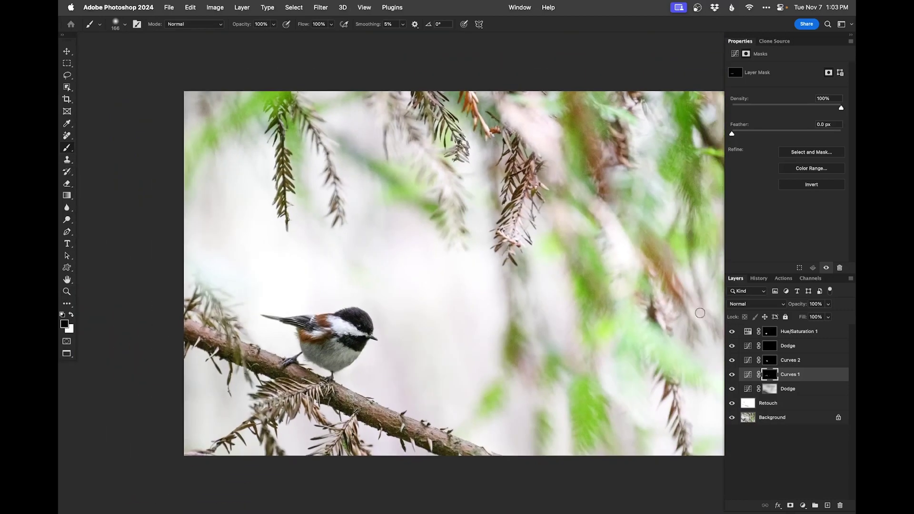
alt+click(732, 417)
alt+click(733, 417)
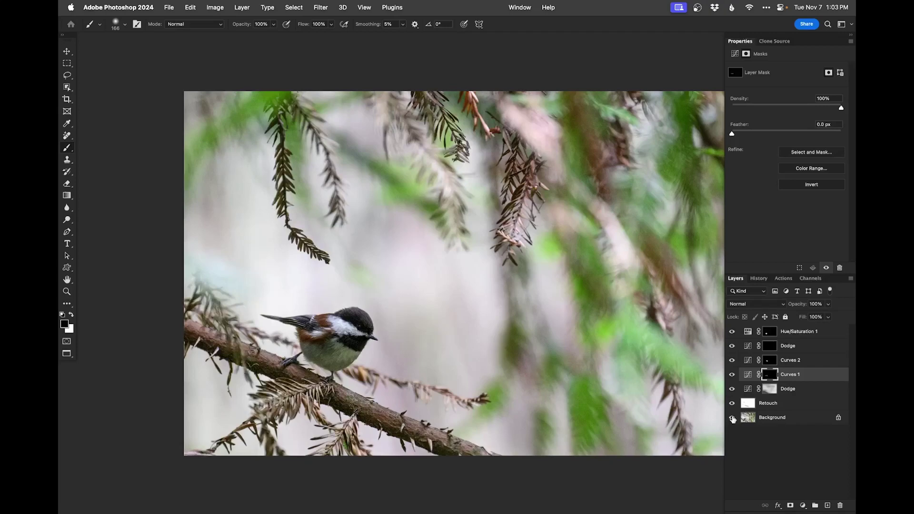
Step: Close the chickadee document _DS94352.NEF without saving the changes
key(super+minus)
key(super+w)
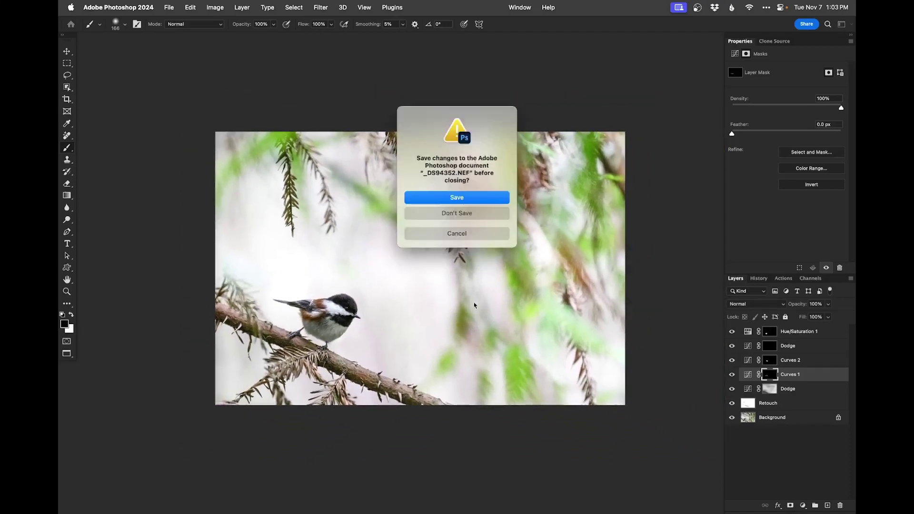
key(super+d)
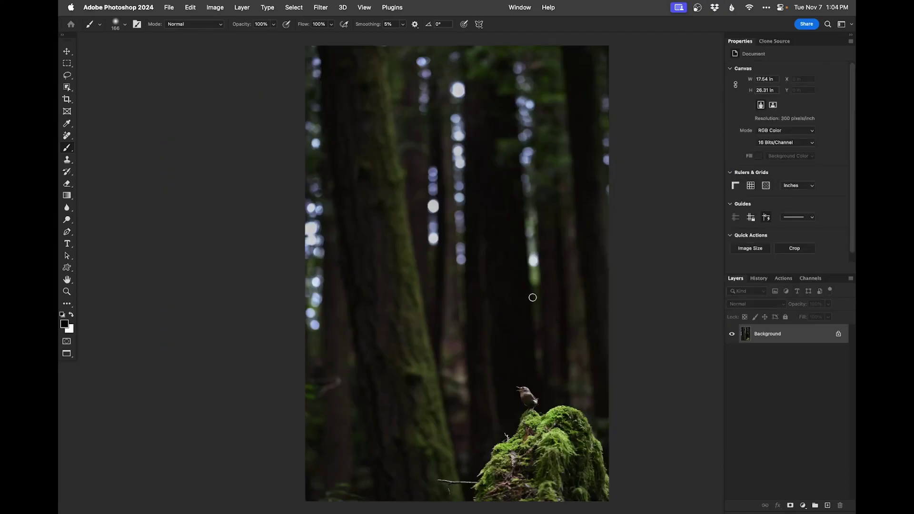
Step: Add a Retouch layer and erase the small twig and the protruding stick beside the mossy stump with the Remove tool at size 60
key(F2)
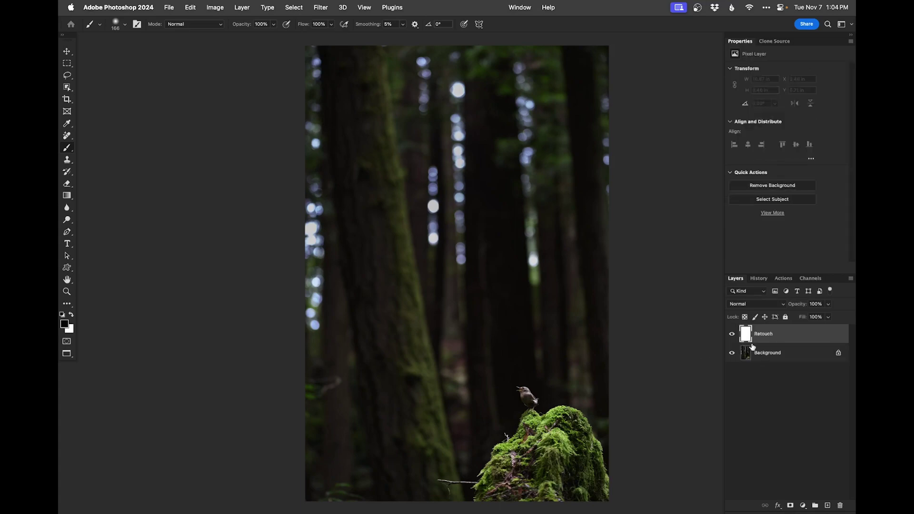
scroll(484, 475, up, 5)
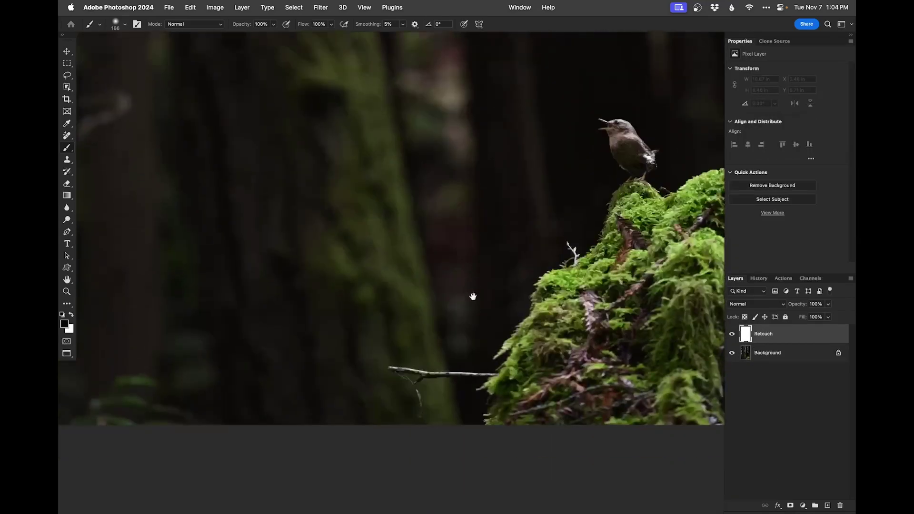
scroll(474, 295, down, 10)
scroll(490, 267, up, 5)
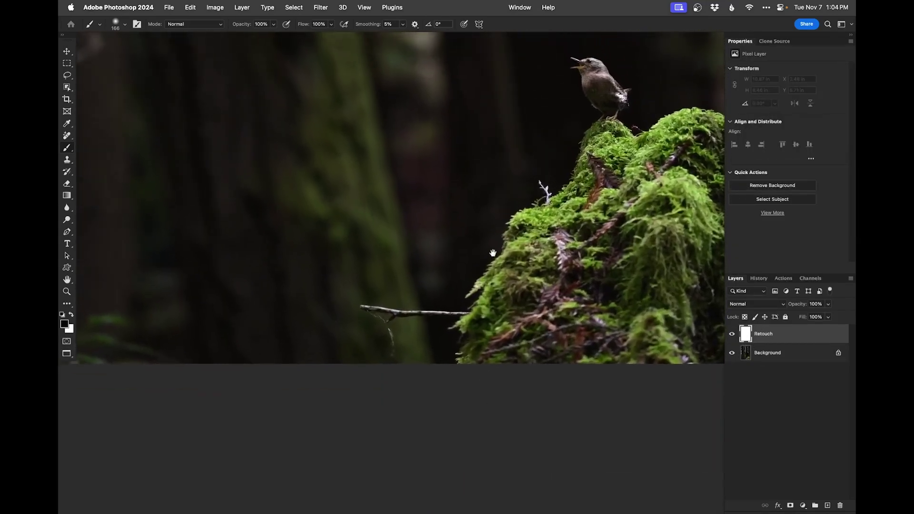
key(j)
drag(549, 191, 530, 191)
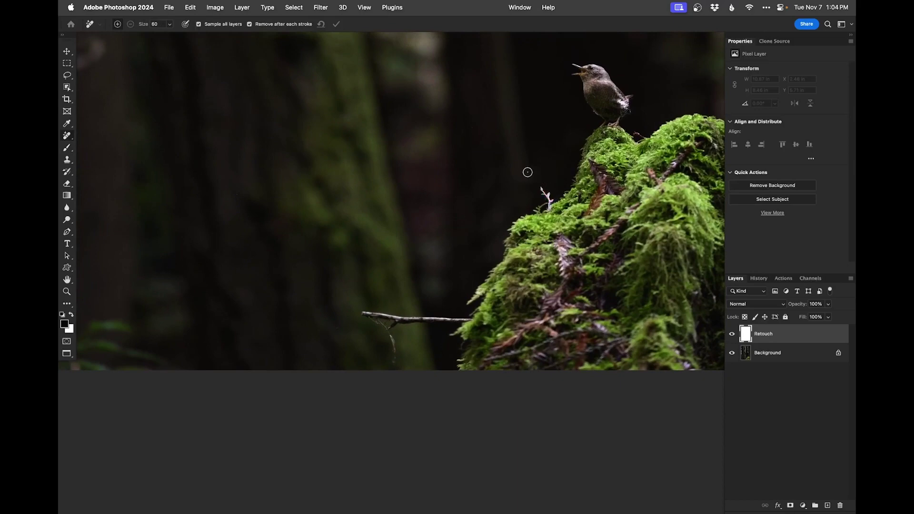
drag(541, 186, 548, 210)
mouse_move(374, 316)
mouse_down()
mouse_move(401, 320)
mouse_move(387, 329)
mouse_move(397, 370)
mouse_move(389, 324)
mouse_move(411, 321)
mouse_move(383, 315)
mouse_move(478, 318)
mouse_up()
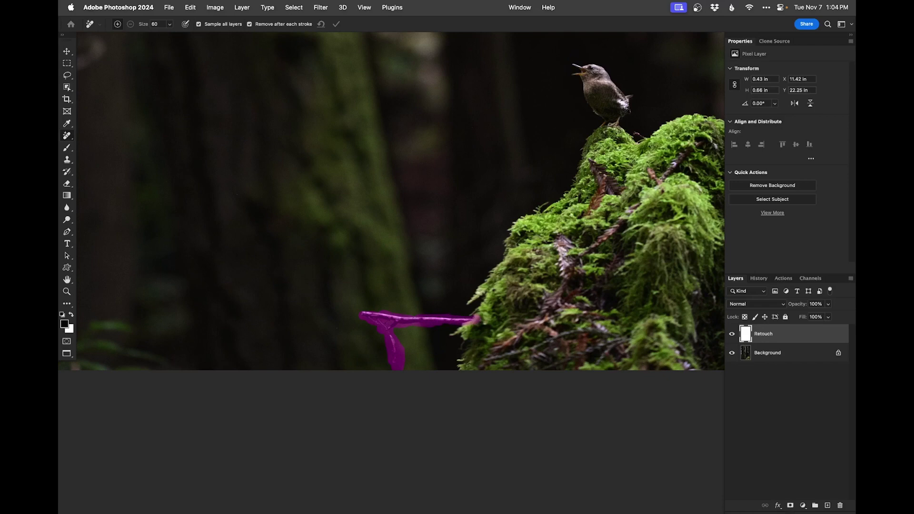
key(super+0)
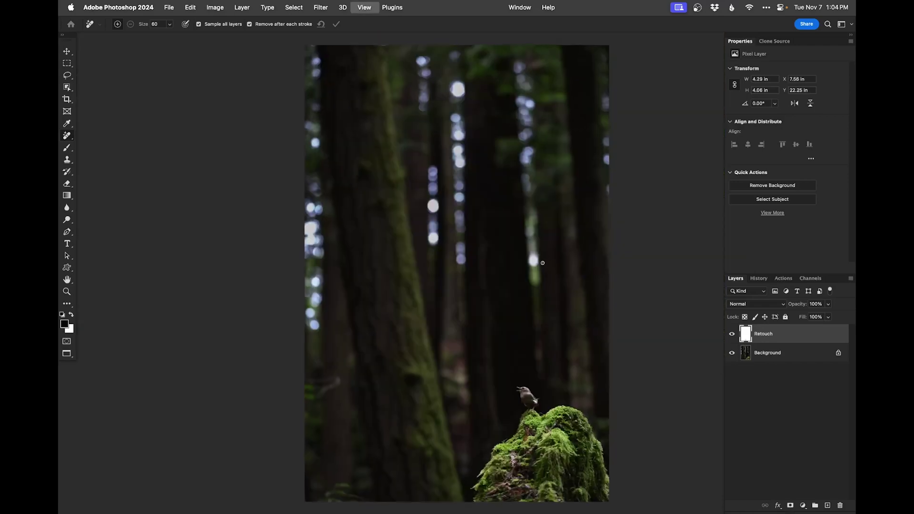
Step: Clone dark background over the pale blurred branch near the photo's lower left edge with a 160 px Clone Stamp
key(s)
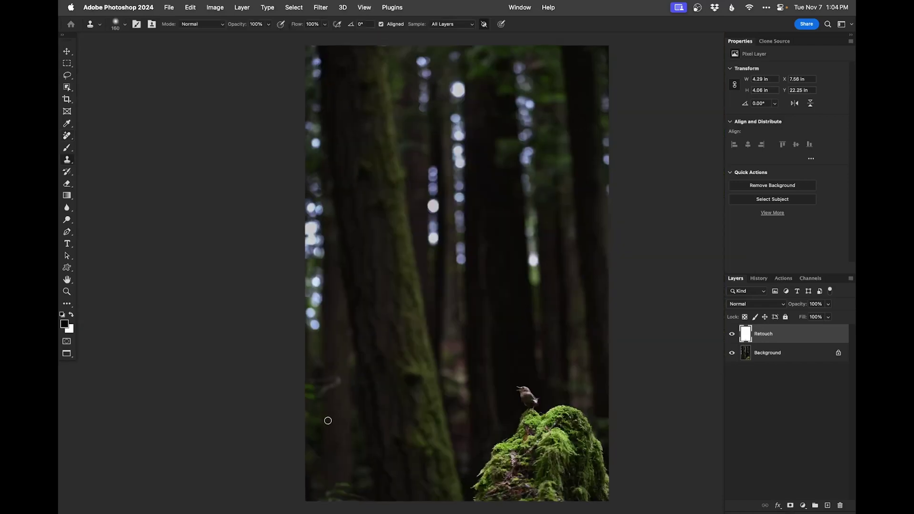
scroll(327, 403, up, 5)
mouse_move(317, 370)
mouse_down()
mouse_move(336, 334)
mouse_move(351, 345)
mouse_up()
mouse_move(350, 382)
mouse_down()
mouse_move(353, 353)
mouse_move(335, 342)
mouse_move(330, 323)
mouse_move(322, 341)
mouse_move(341, 333)
mouse_up()
key(super+0)
Step: Add a Dodge Curves layer and brighten the bird's beak and head by painting white on its mask with a 36 px, then 75 px brush
scroll(536, 408, up, 10)
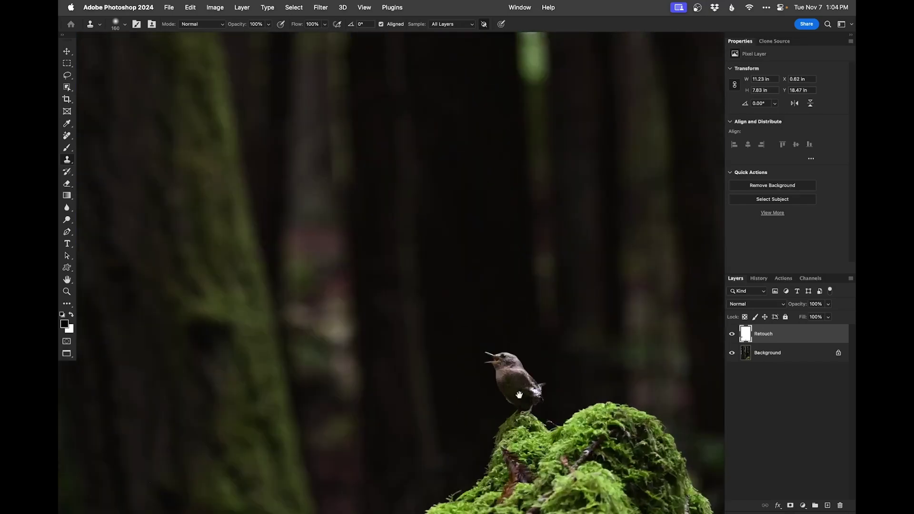
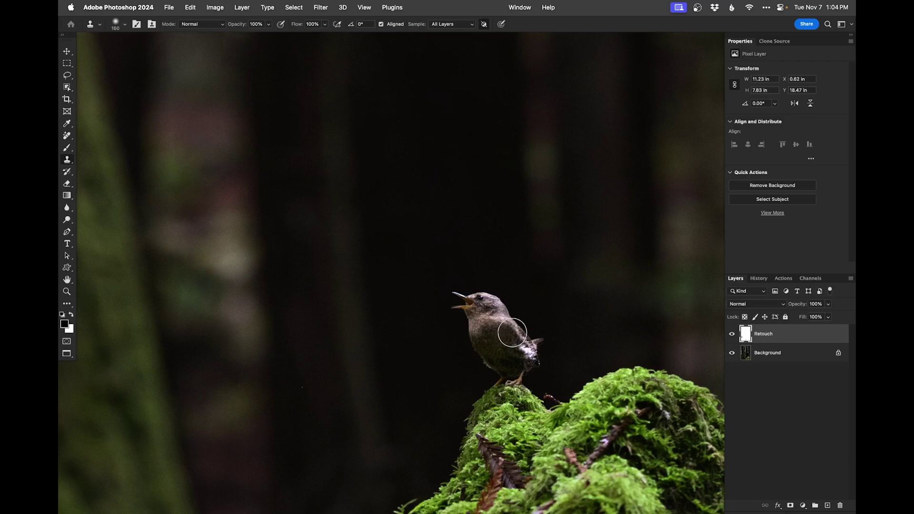
drag(476, 302, 425, 229)
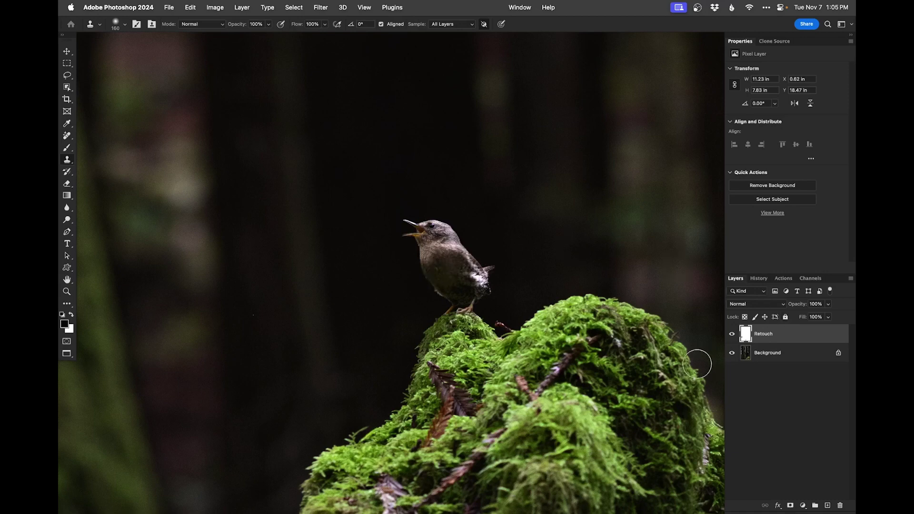
key(F2)
drag(434, 238, 404, 221)
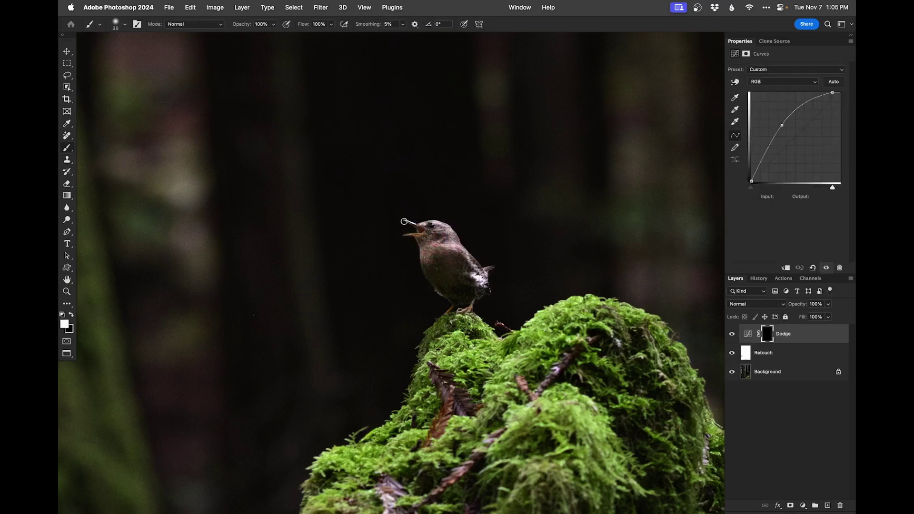
drag(441, 234, 455, 231)
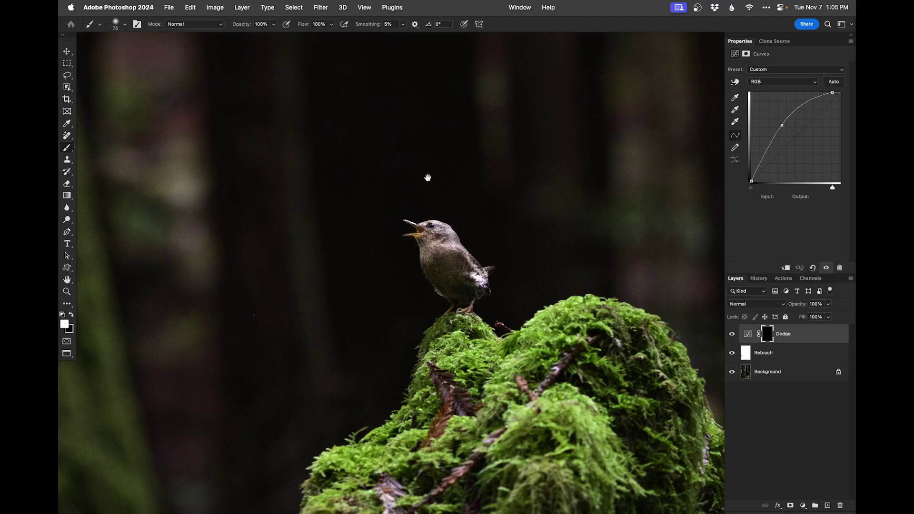
Step: Compare the bird with and without the Dodge layer by hiding and restoring it, and add a Burn Curves layer on top
scroll(444, 256, down, 4)
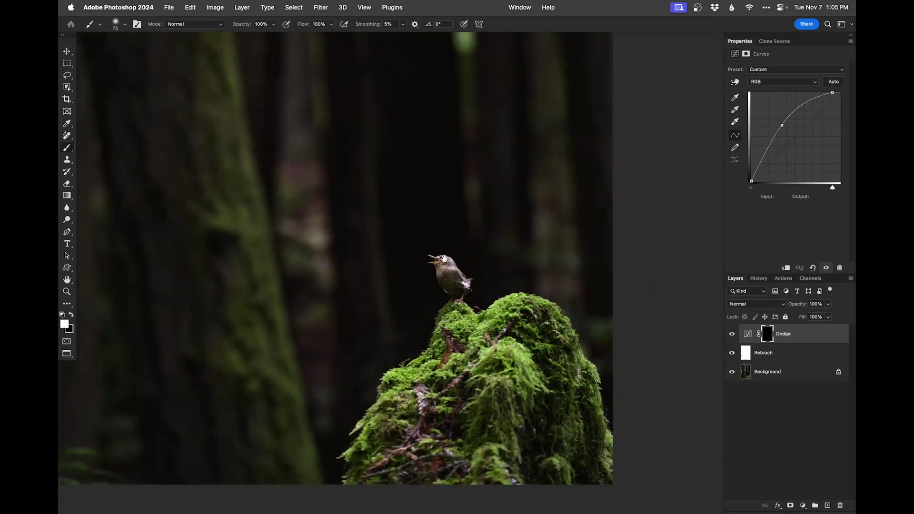
click(732, 335)
click(732, 335)
key(bracketright)
key(bracketright)
key(bracketright)
key(bracketright)
key(bracketright)
key(x)
key(x)
click(732, 335)
click(732, 336)
click(732, 335)
click(732, 335)
key(x)
click(732, 335)
click(732, 335)
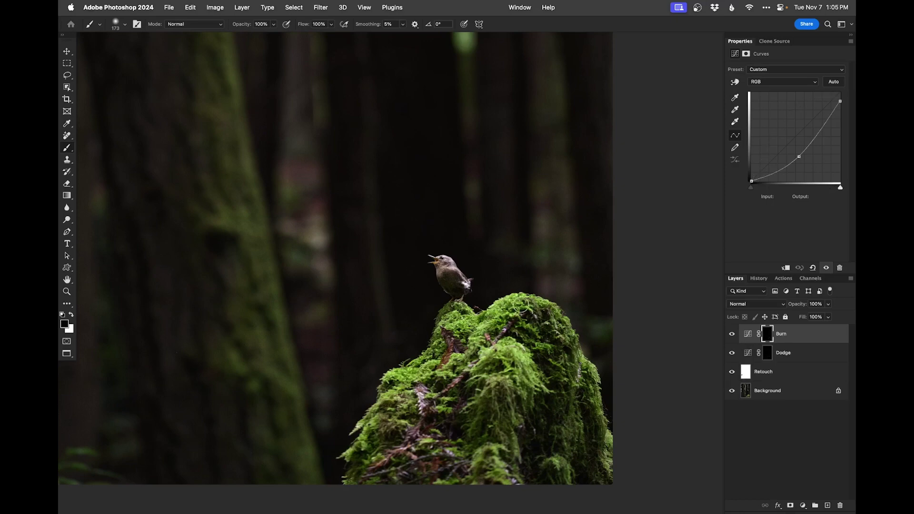
Step: Darken the mossy stump below the bird by painting white on the Burn layer's mask with a brush enlarged to 462 px
scroll(526, 239, down, 4)
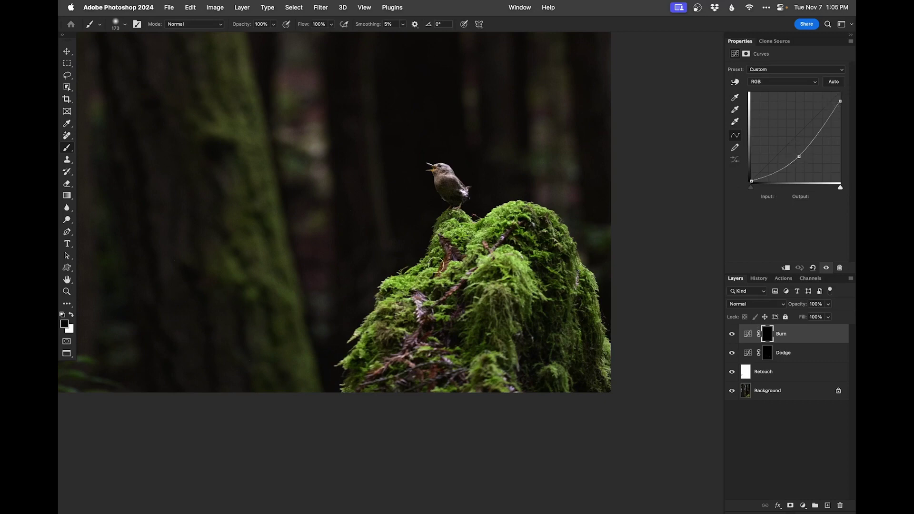
key(x)
drag(426, 323, 442, 288)
mouse_move(429, 258)
mouse_down()
mouse_move(390, 317)
mouse_move(455, 240)
mouse_move(546, 197)
mouse_move(519, 202)
mouse_move(514, 342)
mouse_move(510, 324)
mouse_move(583, 259)
mouse_move(605, 266)
mouse_move(583, 237)
mouse_move(625, 310)
mouse_move(534, 370)
mouse_move(470, 346)
mouse_move(375, 338)
mouse_move(384, 326)
mouse_move(501, 308)
mouse_move(484, 297)
mouse_move(441, 319)
mouse_move(526, 261)
mouse_move(519, 233)
mouse_up()
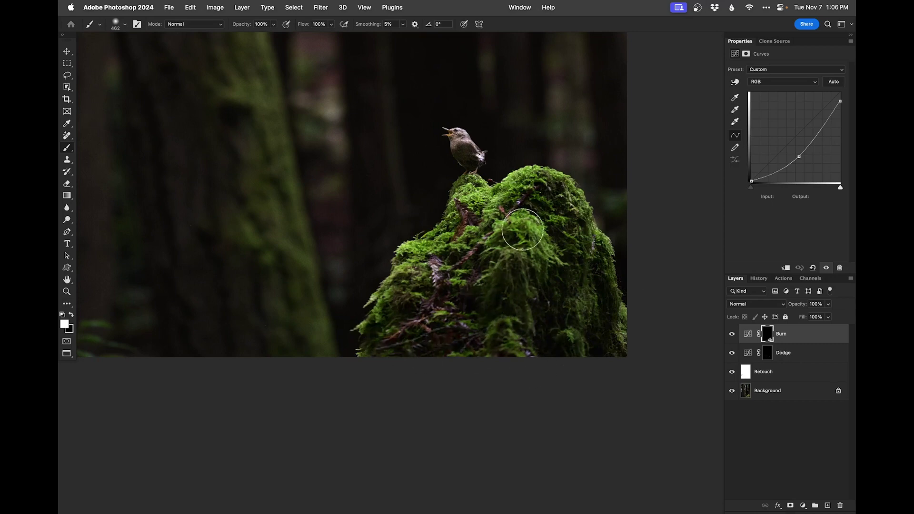
click(489, 248)
Step: Compare the whole stump photo with its original Background by hiding and restoring all the layers above it
drag(481, 175, 482, 294)
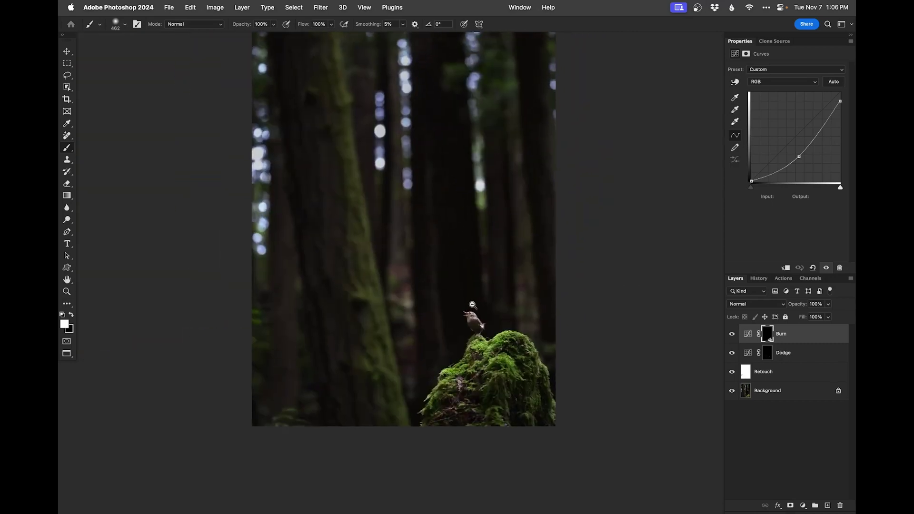
click(481, 294)
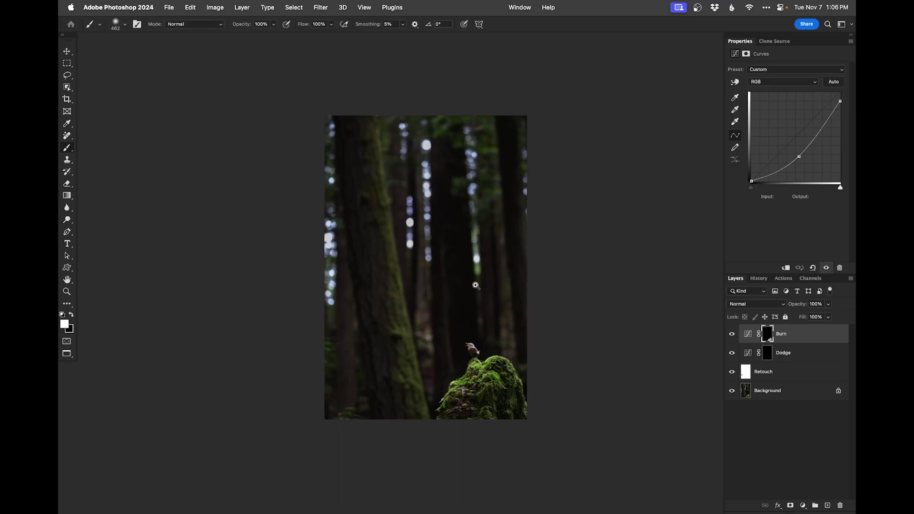
key(super+0)
alt+click(732, 392)
alt+click(732, 391)
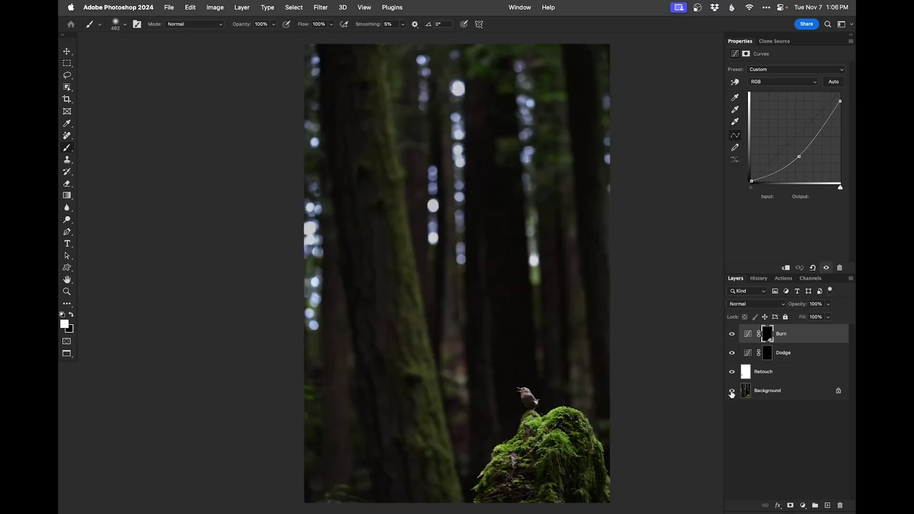
alt+click(732, 392)
alt+click(732, 392)
alt+click(732, 391)
alt+click(732, 392)
Step: In the dark close-up wren photo, darken the bright moss in the lower right corner by painting white on the Burn layer's mask
drag(557, 341, 538, 341)
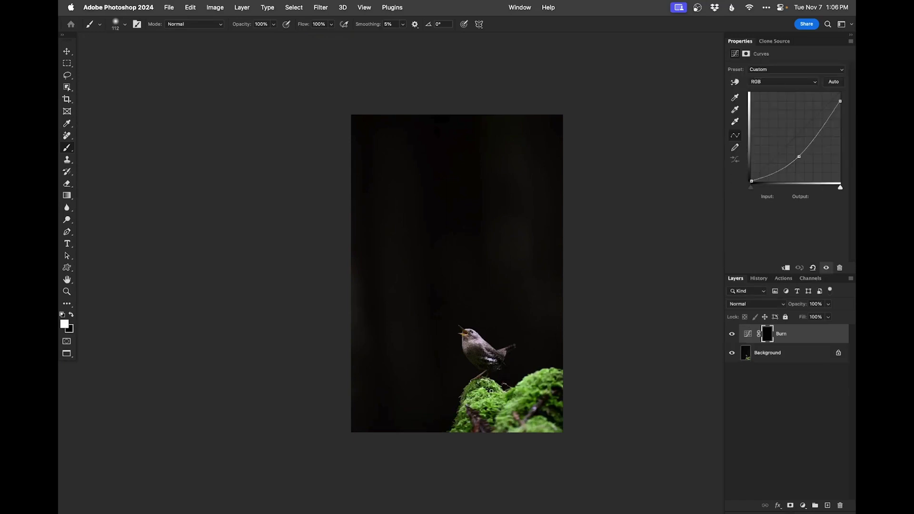
scroll(517, 320, down, 3)
drag(524, 353, 550, 398)
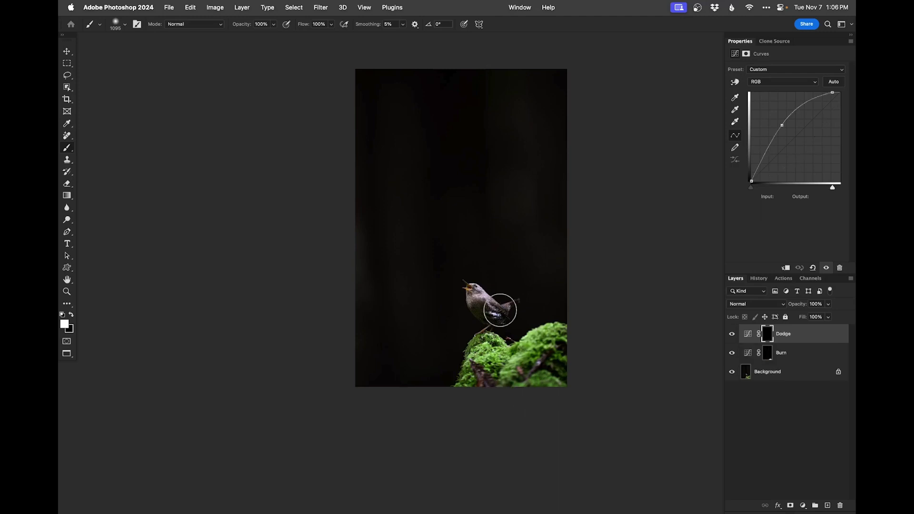
Step: Brighten the singing wren's face, open beak and legs by painting white on a Dodge Curves layer's mask with small brushes down to 30 px
scroll(472, 290, up, 5)
drag(470, 280, 437, 274)
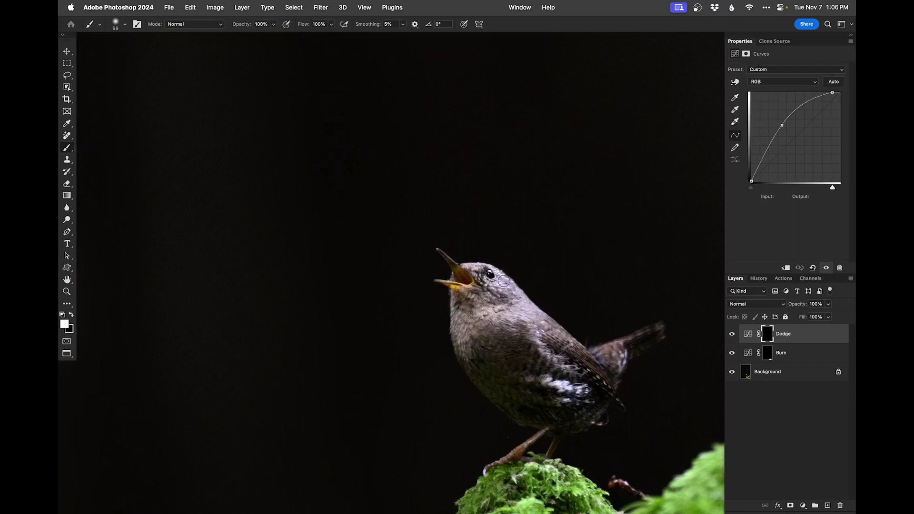
mouse_move(466, 281)
mouse_down()
mouse_move(458, 267)
mouse_move(449, 284)
mouse_move(470, 277)
mouse_move(462, 303)
mouse_up()
scroll(481, 300, down, 5)
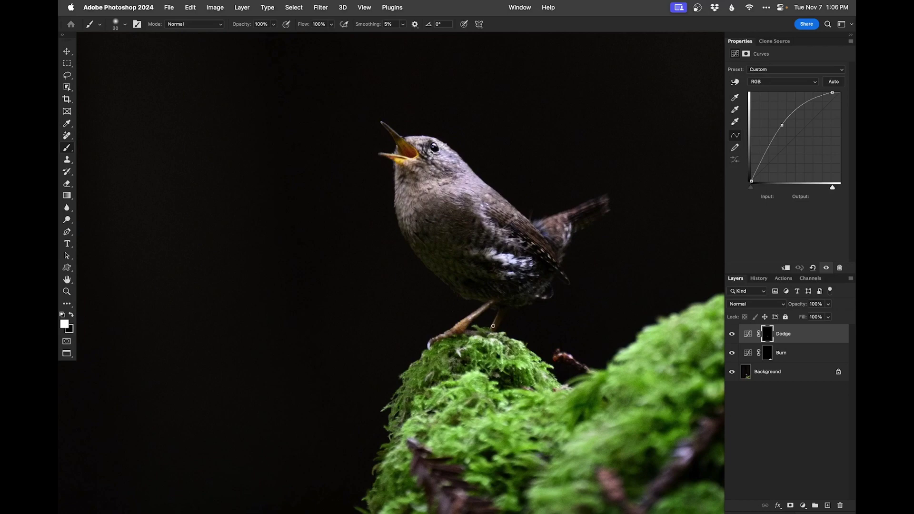
Step: Compare the singing wren edit with the original Background by hiding and restoring the Dodge and Burn layers
key(super+0)
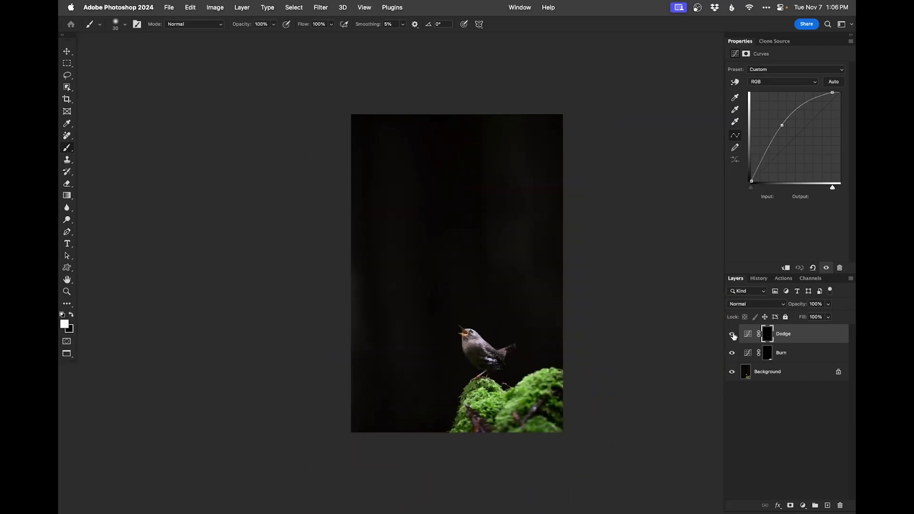
alt+click(731, 373)
alt+click(731, 373)
Step: Save the singing wren photo and close its document
key(super+equal)
key(super+s)
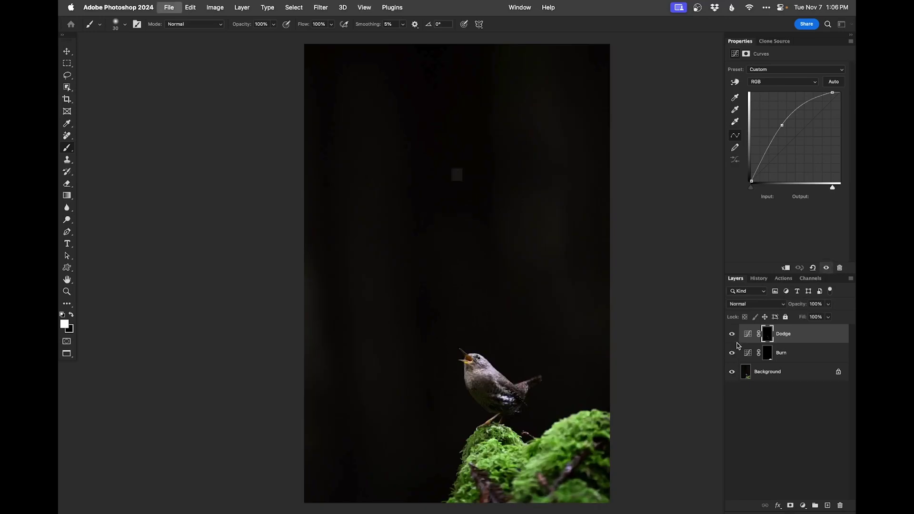
key(super+w)
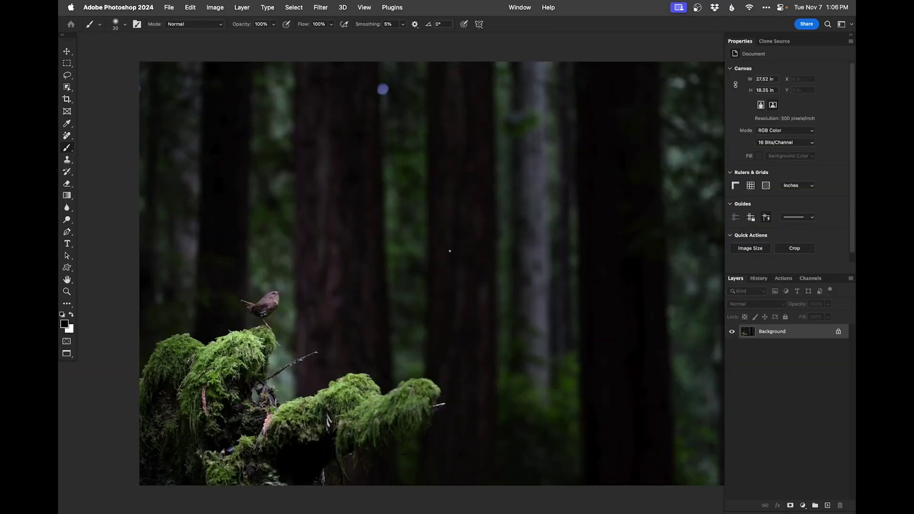
Step: Add a Retouch layer and clone dark background over the blue light spot between the trunks with a 160 px Clone Stamp
key(super+shift+alt+n)
drag(499, 231, 462, 225)
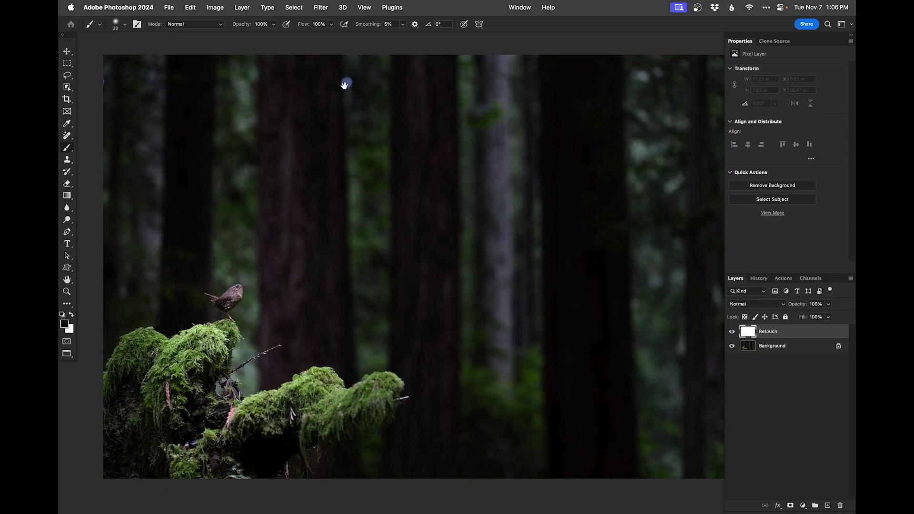
super+click(341, 103)
key(s)
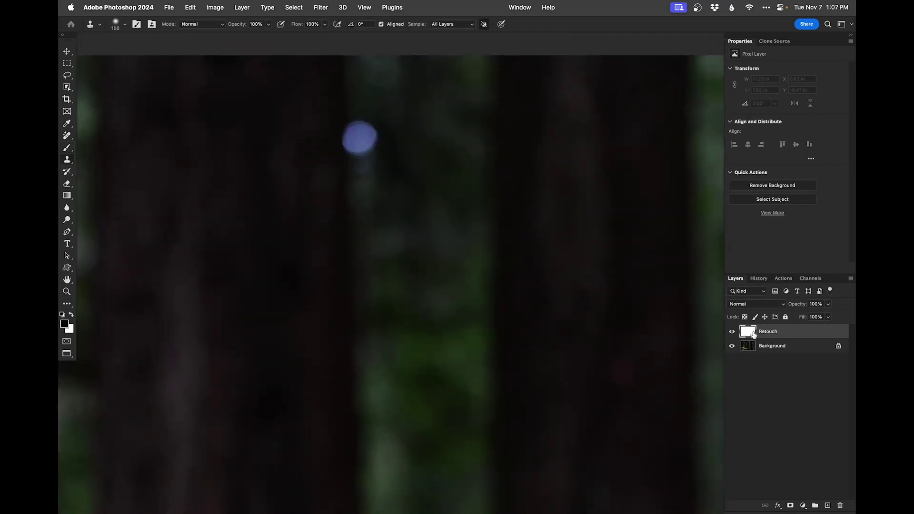
alt+click(359, 183)
drag(358, 135, 372, 139)
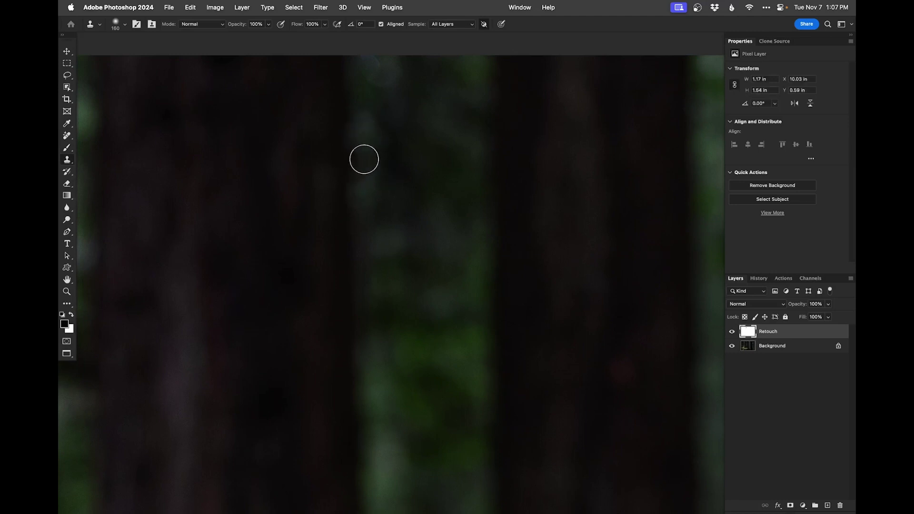
Step: Erase the long thin twig sticking out of the moss below the bird with the Remove tool at size 84
key(super+0)
drag(533, 286, 510, 251)
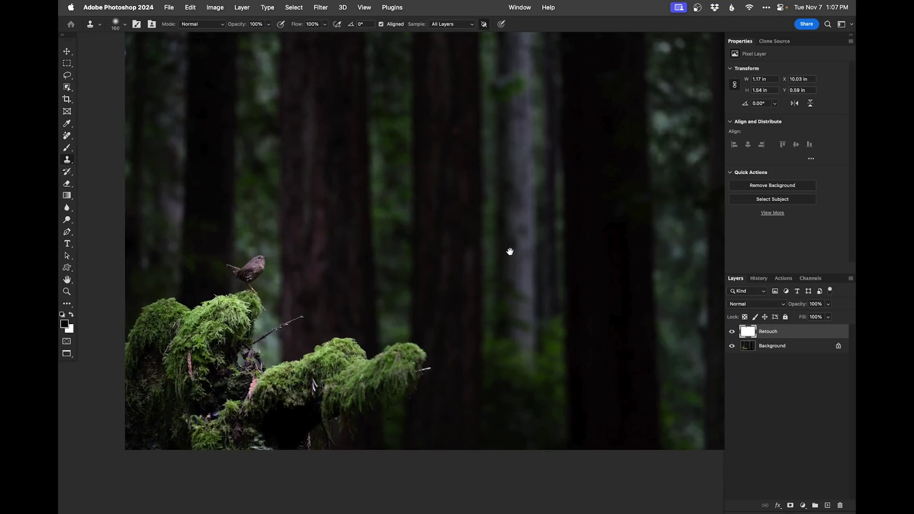
scroll(332, 319, up, 6)
scroll(332, 319, down, 5)
key(j)
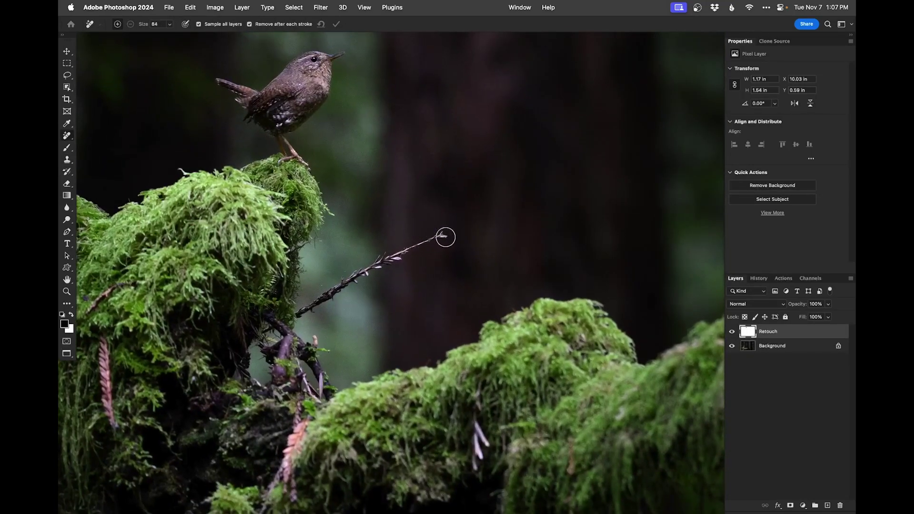
mouse_move(443, 236)
mouse_down()
mouse_move(372, 267)
mouse_move(384, 254)
mouse_move(288, 320)
mouse_up()
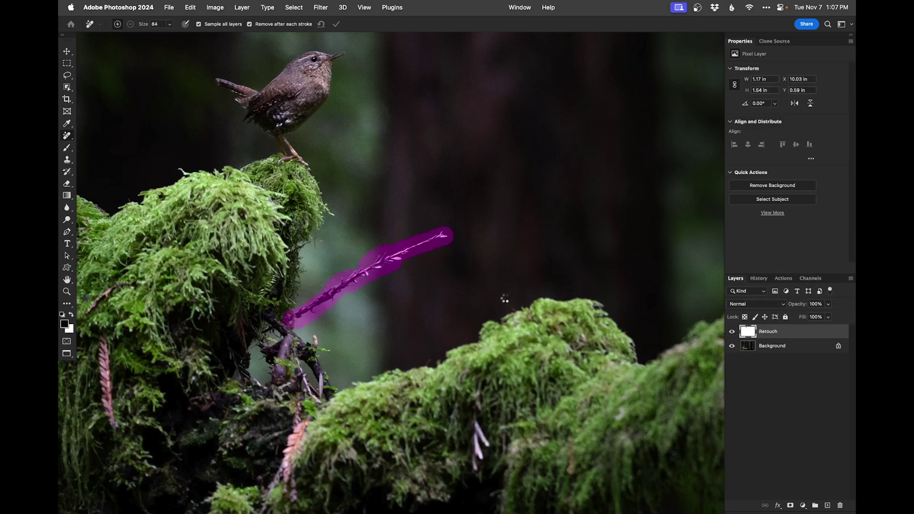
Step: Erase the pale stick and hanging strand at the mossy log's tip and a nearby background speck with the Remove tool at size 65
scroll(506, 304, up, 6)
mouse_move(375, 178)
mouse_down()
mouse_move(329, 182)
mouse_move(350, 191)
mouse_up()
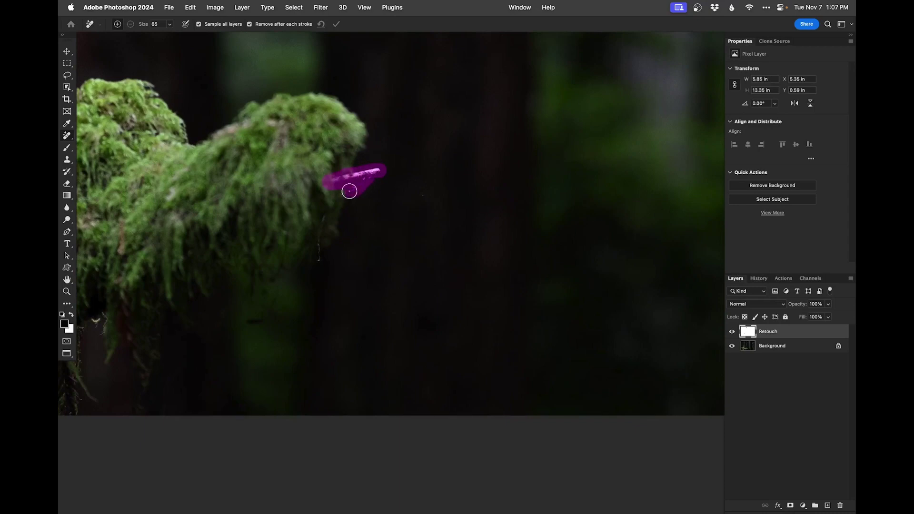
drag(318, 244, 316, 255)
click(419, 198)
scroll(510, 289, down, 6)
scroll(509, 289, down, 1)
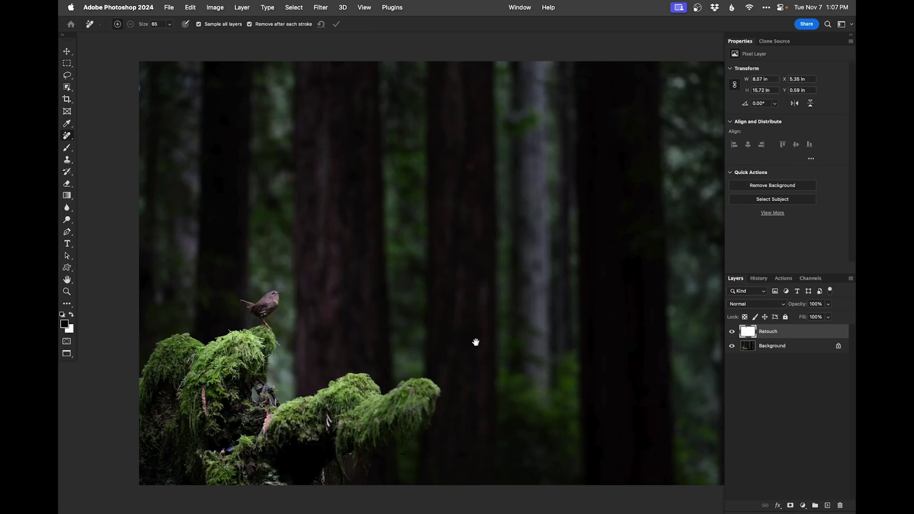
Step: Remove the two pinkish needle sprigs and the white needles from the mossy stump with the Remove tool at size 65
scroll(218, 404, up, 5)
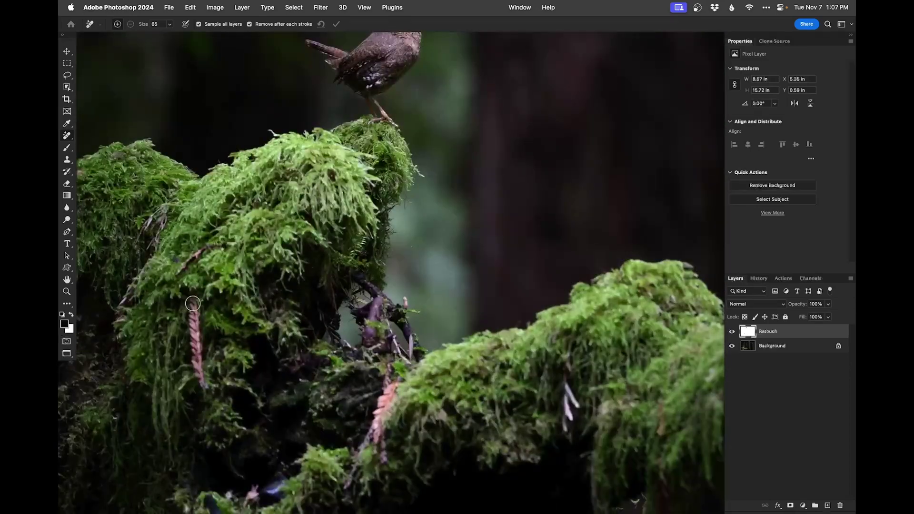
drag(193, 303, 202, 388)
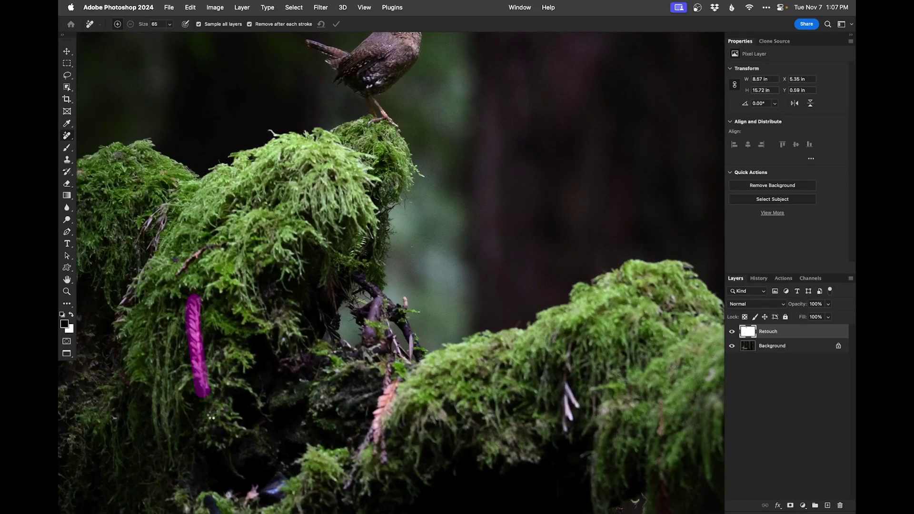
drag(392, 384, 376, 433)
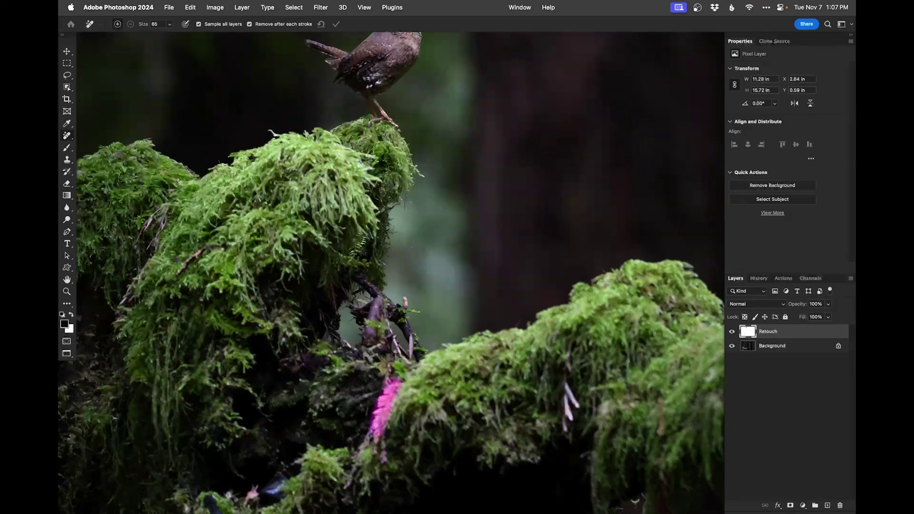
drag(572, 386, 565, 440)
mouse_move(388, 407)
mouse_down()
mouse_move(394, 438)
mouse_move(375, 463)
mouse_up()
Step: Remove the leftover white needle tip from the moss and the reddish sprig hanging near the photo's lower edge
drag(288, 442, 302, 310)
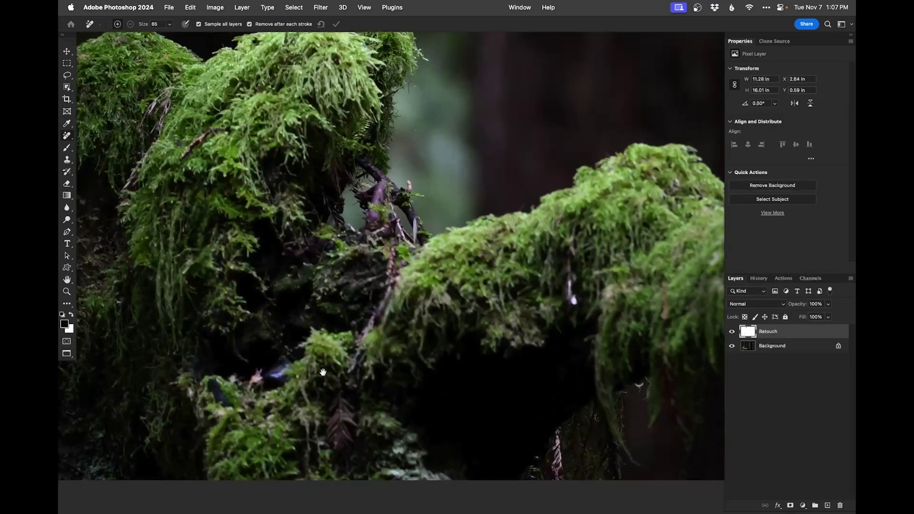
drag(582, 306, 570, 279)
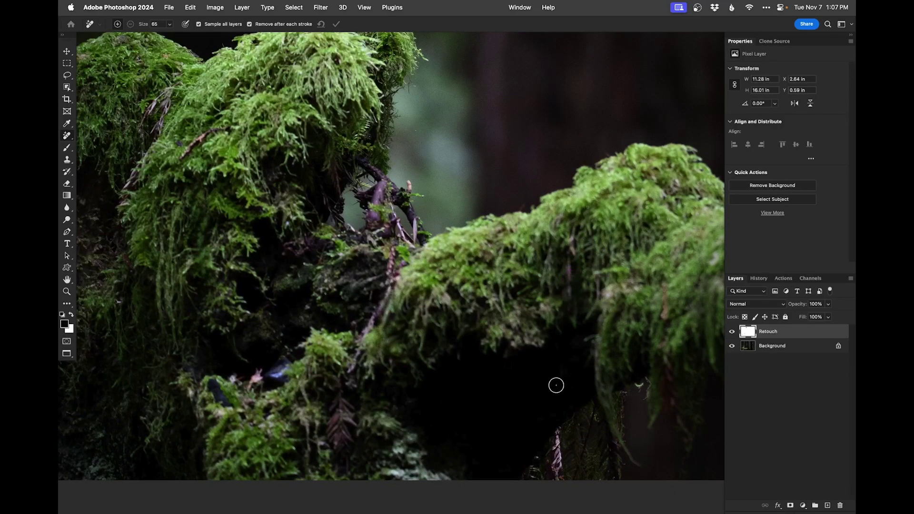
drag(556, 427, 553, 478)
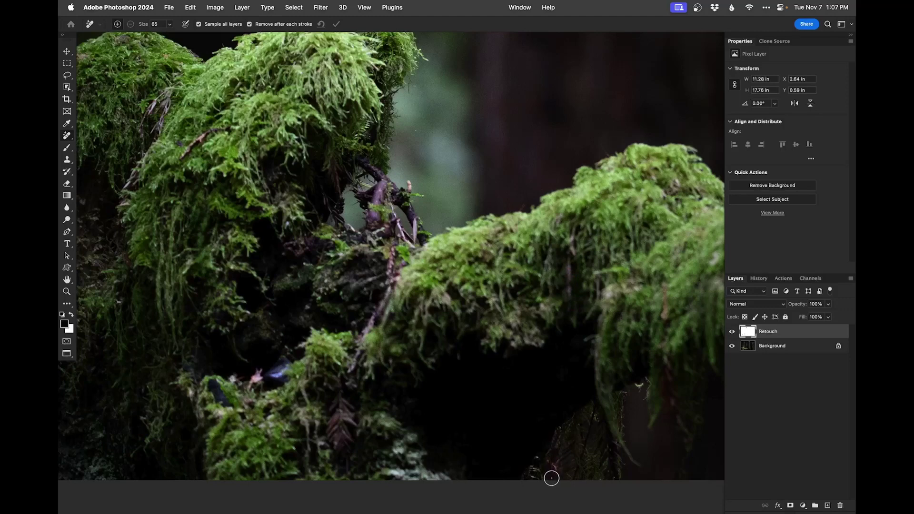
key(super+0)
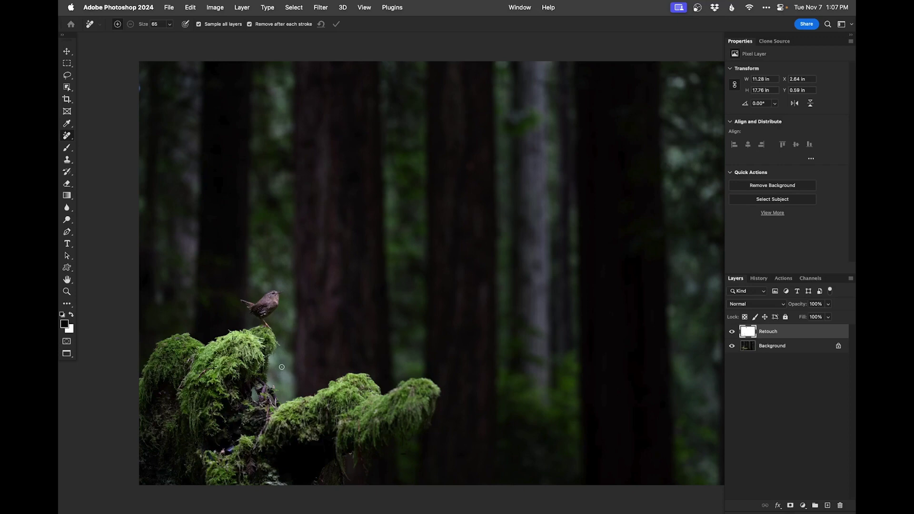
Step: Add a masked Burn Curves layer and paint darkening over the gap beside the bird, the stump's recesses and the mossy log
key(F2)
drag(292, 384, 300, 333)
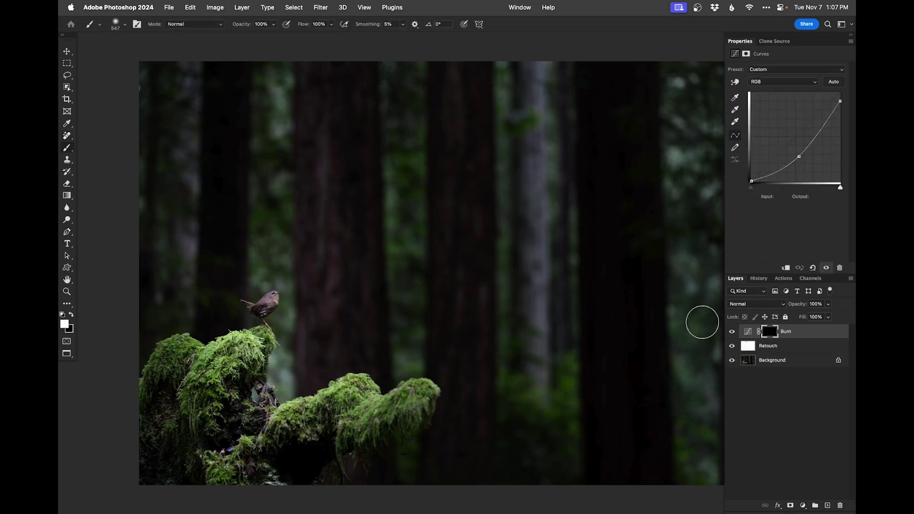
mouse_move(283, 385)
mouse_down()
mouse_move(286, 324)
mouse_move(288, 357)
mouse_move(270, 382)
mouse_move(278, 376)
mouse_move(289, 430)
mouse_up()
mouse_move(235, 453)
mouse_down()
mouse_move(277, 486)
mouse_move(318, 483)
mouse_move(278, 485)
mouse_up()
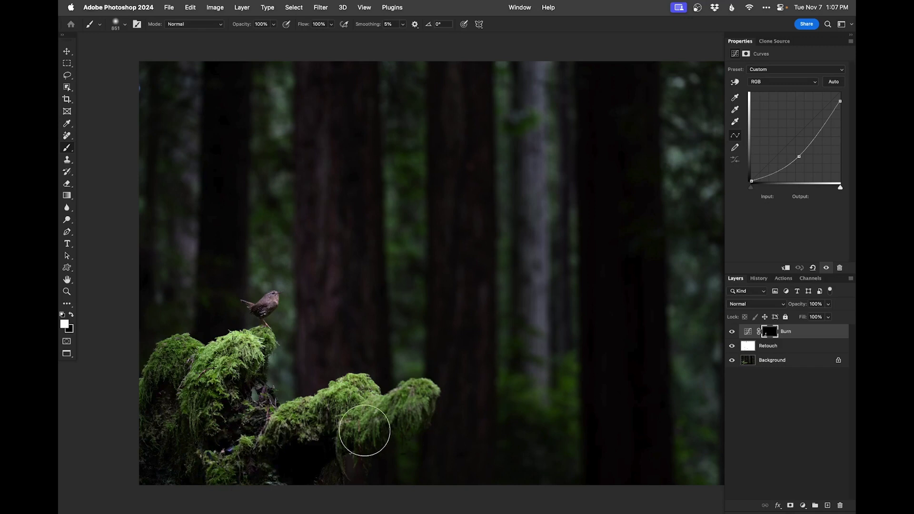
mouse_move(364, 431)
mouse_down()
mouse_move(388, 422)
mouse_move(351, 379)
mouse_move(292, 429)
mouse_move(231, 434)
mouse_move(230, 410)
mouse_move(205, 410)
mouse_up()
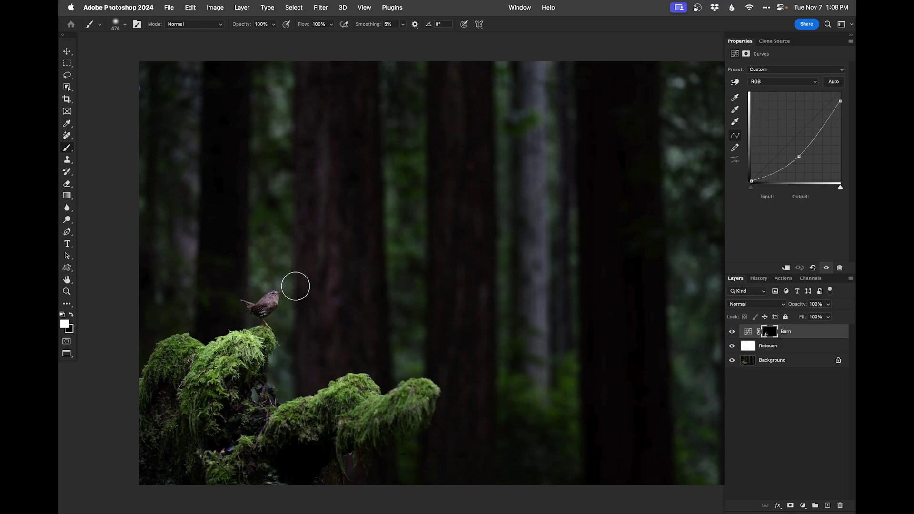
Step: Burn the pale background trunk at brush size 474, the bright foliage beyond it at 1071, and the bright background behind the bird
mouse_move(536, 377)
mouse_down()
mouse_move(542, 289)
mouse_move(516, 35)
mouse_up()
scroll(424, 251, down, 10)
scroll(376, 237, down, 3)
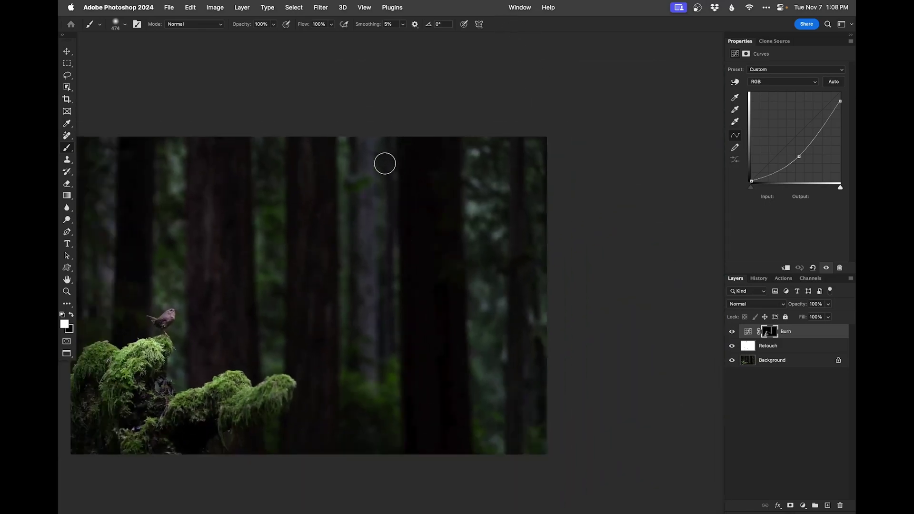
drag(490, 211, 531, 222)
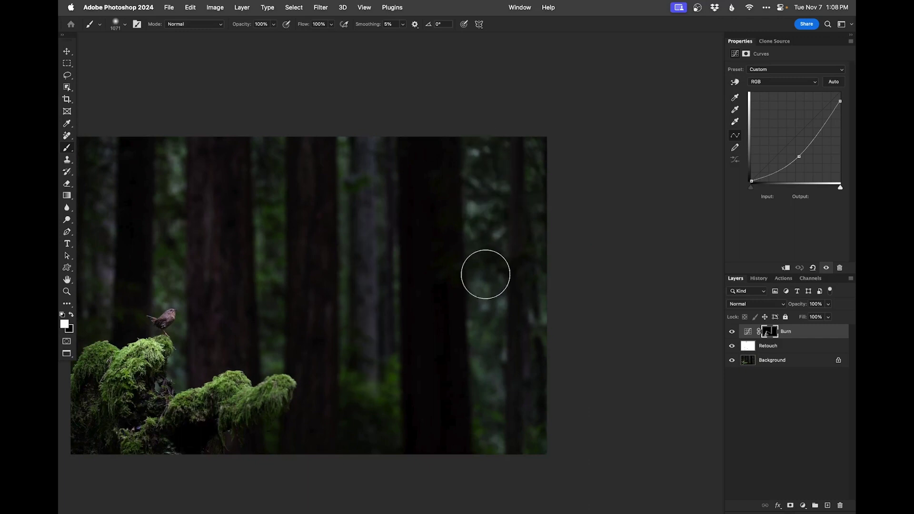
scroll(524, 238, left, 5)
mouse_move(198, 259)
mouse_down()
mouse_move(219, 259)
mouse_move(204, 245)
mouse_up()
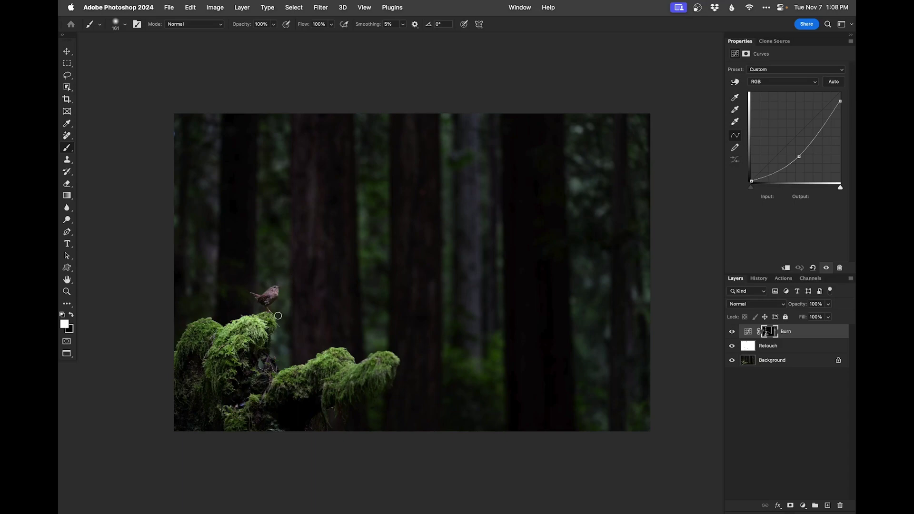
Step: Add a masked Dodge Curves layer and brighten the bird's head and breast with a small soft brush
scroll(265, 299, up, 5)
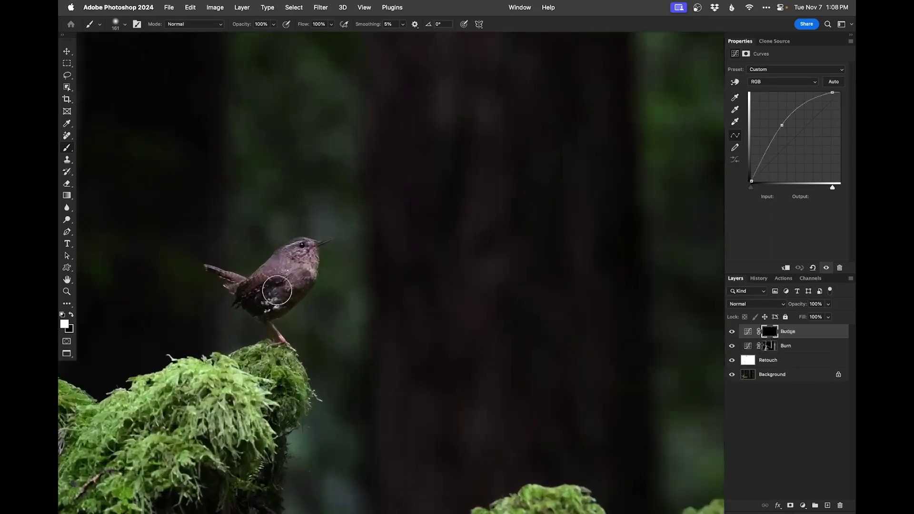
drag(292, 264, 257, 268)
scroll(292, 249, up, 3)
key(bracketright)
key(bracketright)
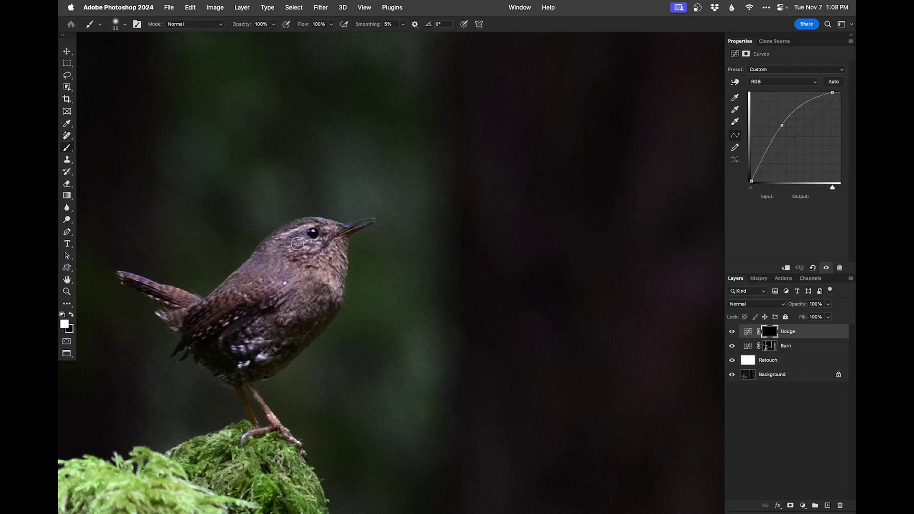
drag(327, 243, 333, 283)
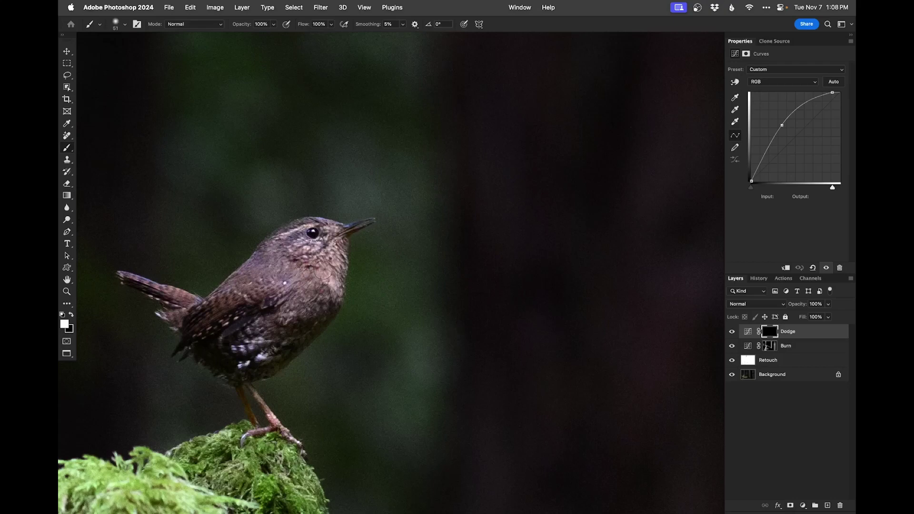
Step: Dodge the bird's tail at brush size 16, its belly at 53, and its legs and feet at 11
key(bracketleft)
key(bracketleft)
key(bracketleft)
key(bracketleft)
key(bracketleft)
key(bracketleft)
key(bracketright)
key(bracketright)
key(bracketright)
drag(134, 279, 170, 289)
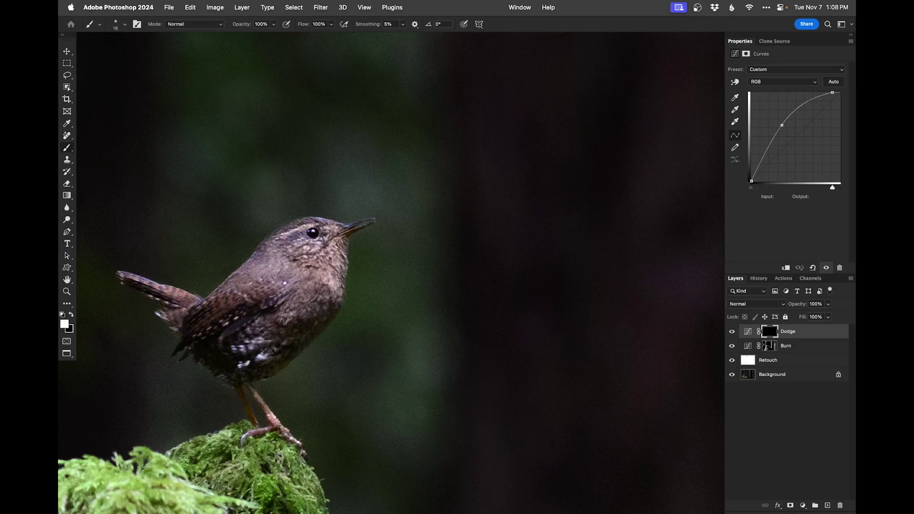
drag(302, 312, 296, 312)
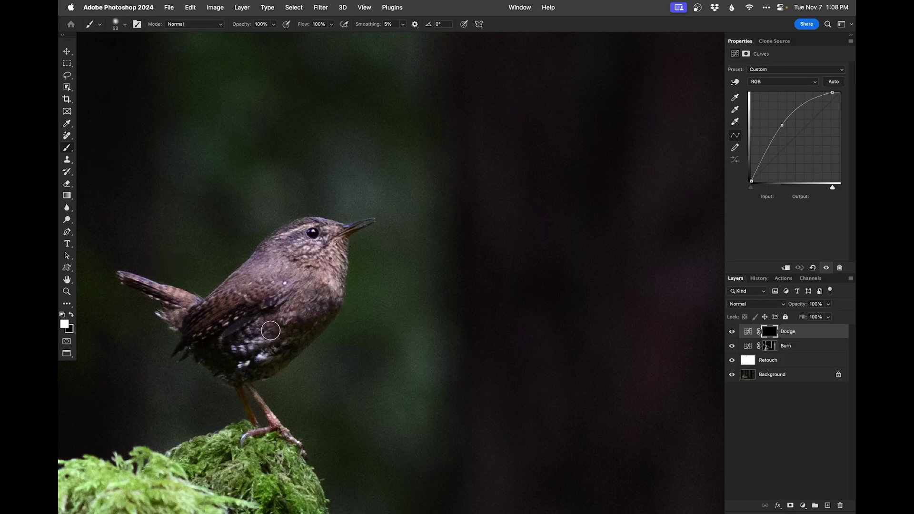
mouse_move(275, 397)
mouse_down()
mouse_move(265, 397)
mouse_move(267, 313)
mouse_move(261, 334)
mouse_move(249, 336)
mouse_up()
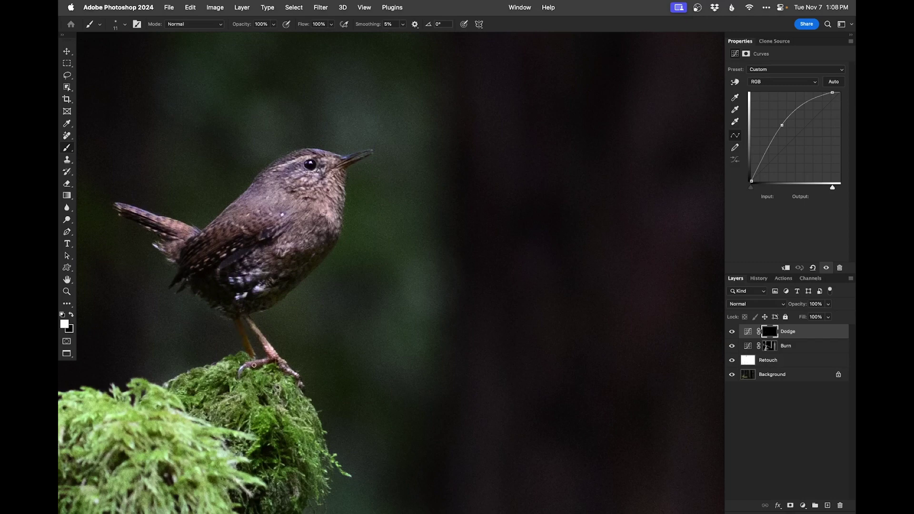
Step: Compare the edited photo with the untouched Background layer by repeatedly isolating it and restoring the other layers
scroll(400, 143, down, 5)
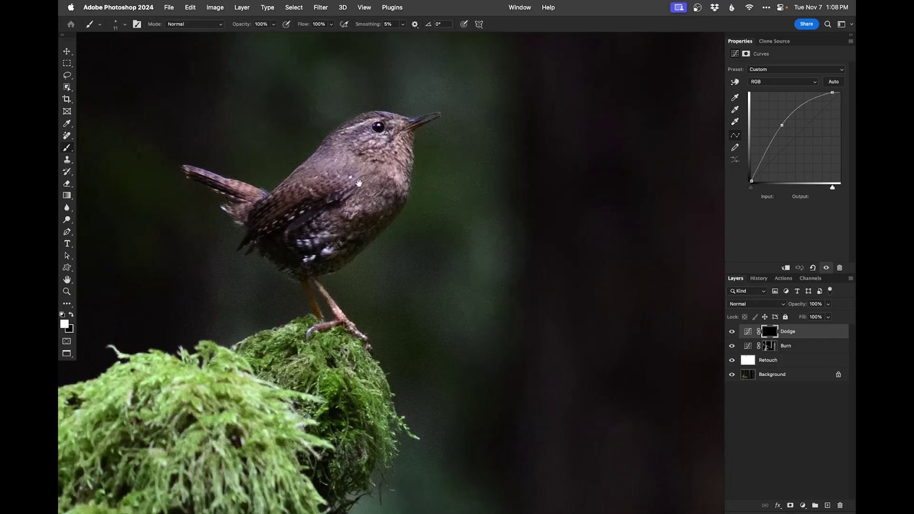
scroll(415, 160, up, 5)
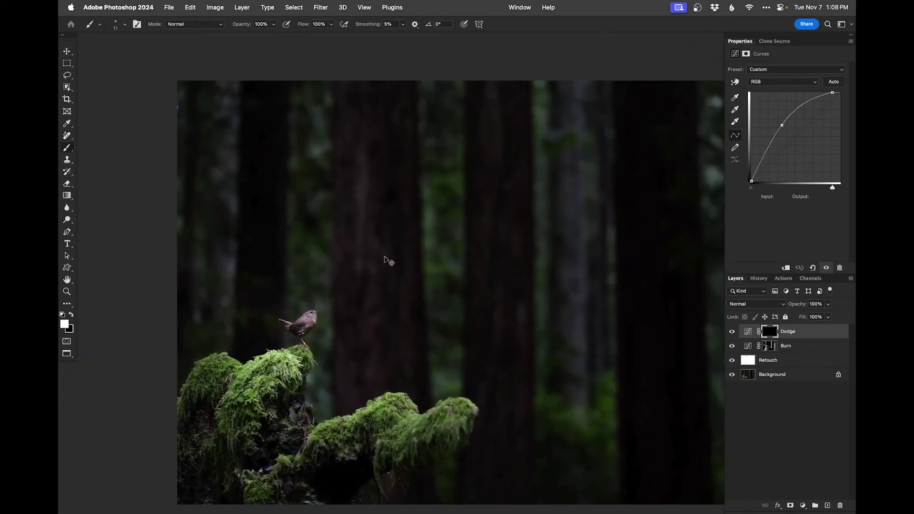
drag(567, 330, 475, 305)
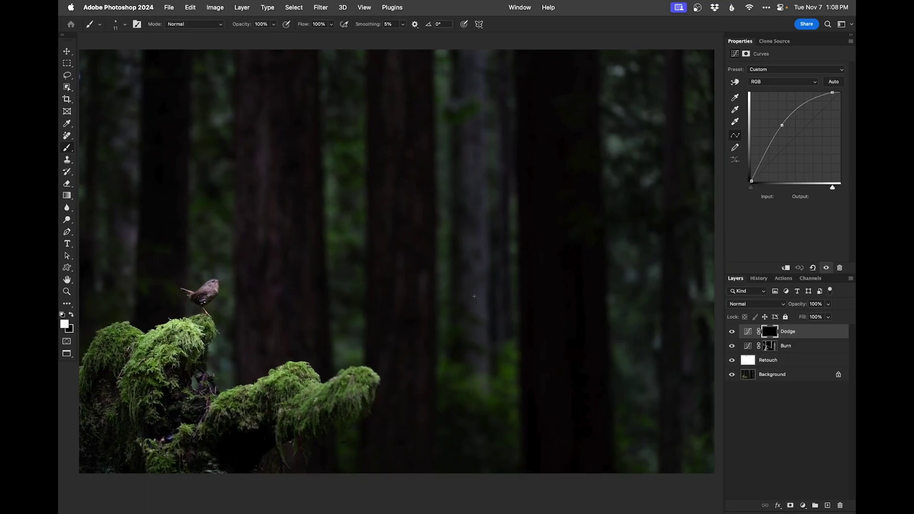
alt+click(733, 376)
alt+click(732, 377)
alt+click(732, 376)
alt+click(733, 376)
alt+click(732, 377)
alt+click(733, 377)
alt+click(733, 376)
alt+click(733, 377)
Step: Save _DS94489.psd with its layers and close the document
key(super+w)
key(Escape)
key(f)
key(super+s)
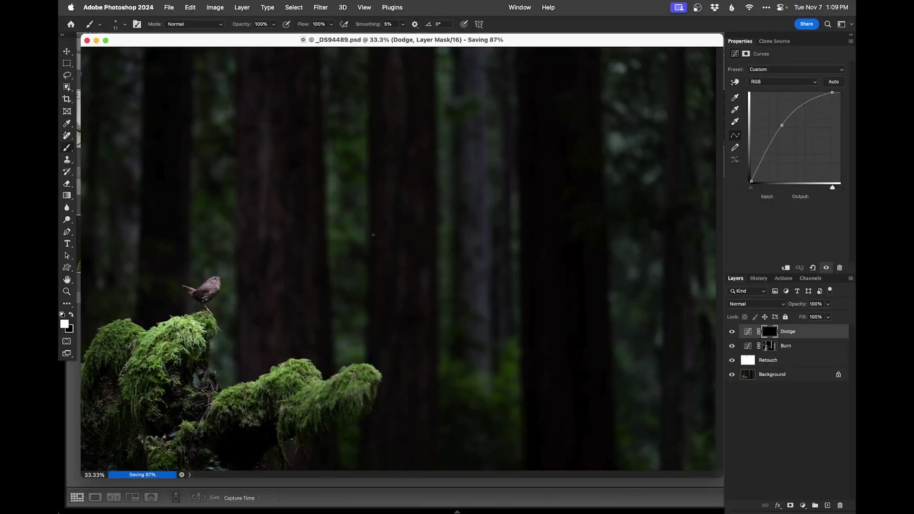
key(super+w)
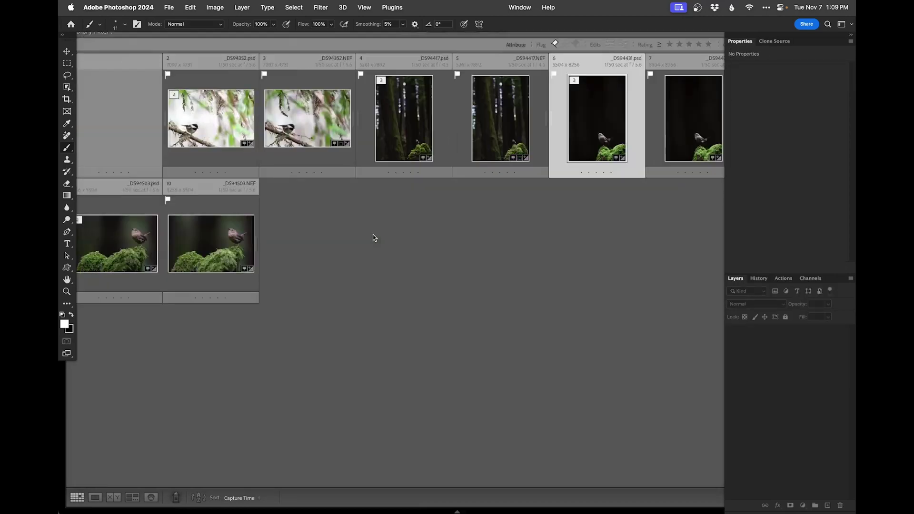
Step: Switch to Lightroom Classic and reset all develop settings on the five NEF originals together
click(292, 230)
click(205, 107)
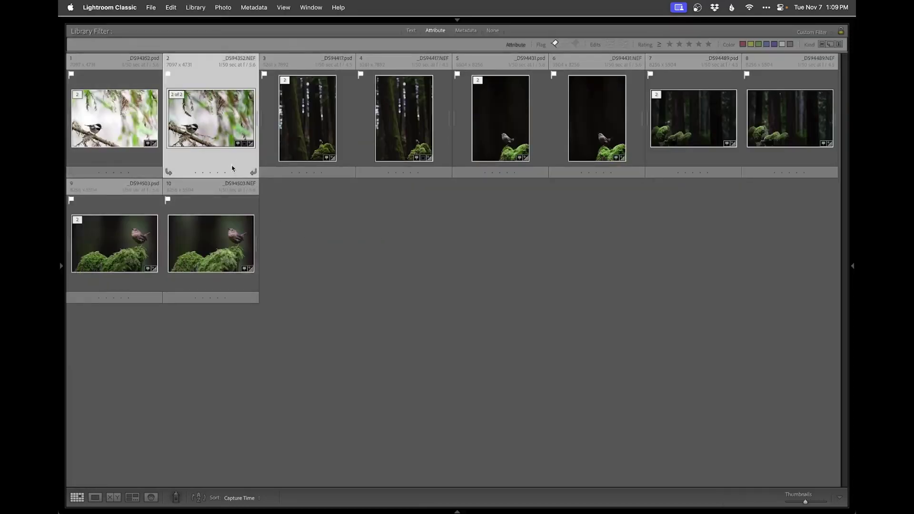
super+click(400, 126)
super+click(606, 121)
super+click(794, 136)
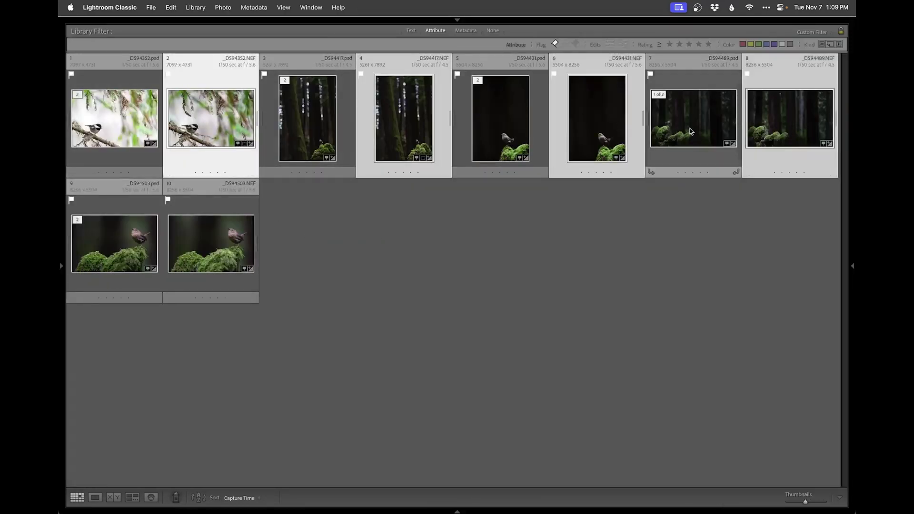
super+click(209, 245)
key(d)
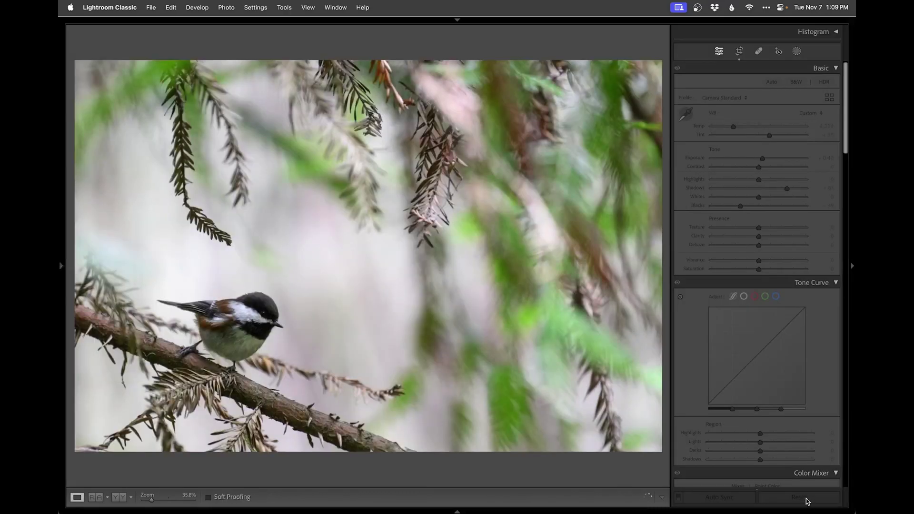
click(805, 498)
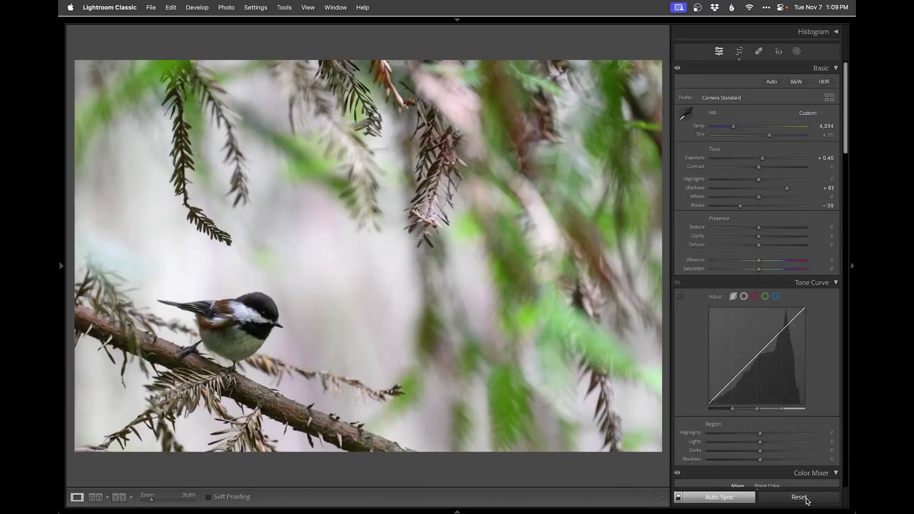
key(g)
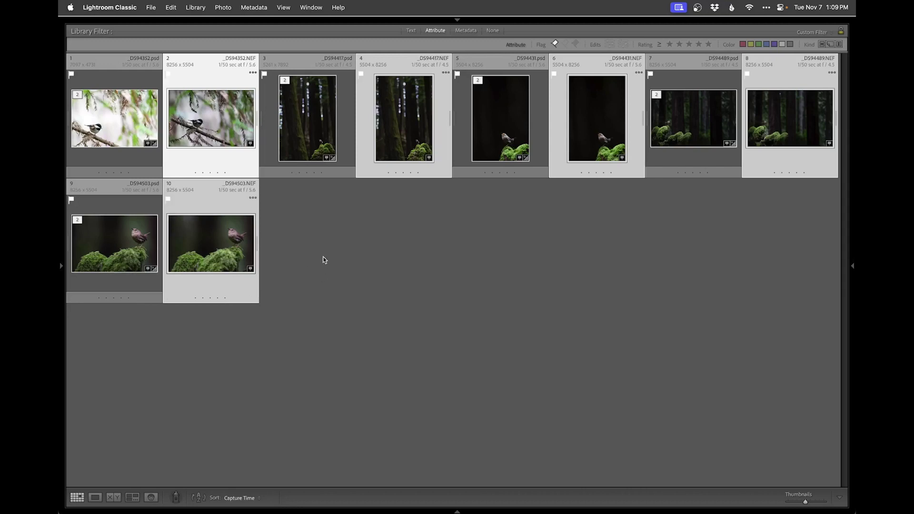
Step: Survey all the PSD edits and NEF originals together, and compare the chickadee edit with its original at full view
key(super+a)
key(n)
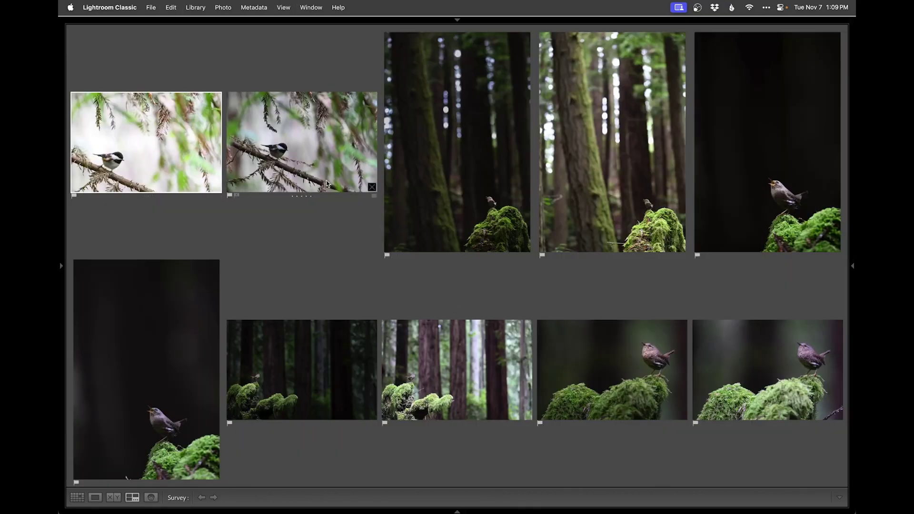
double_click(163, 162)
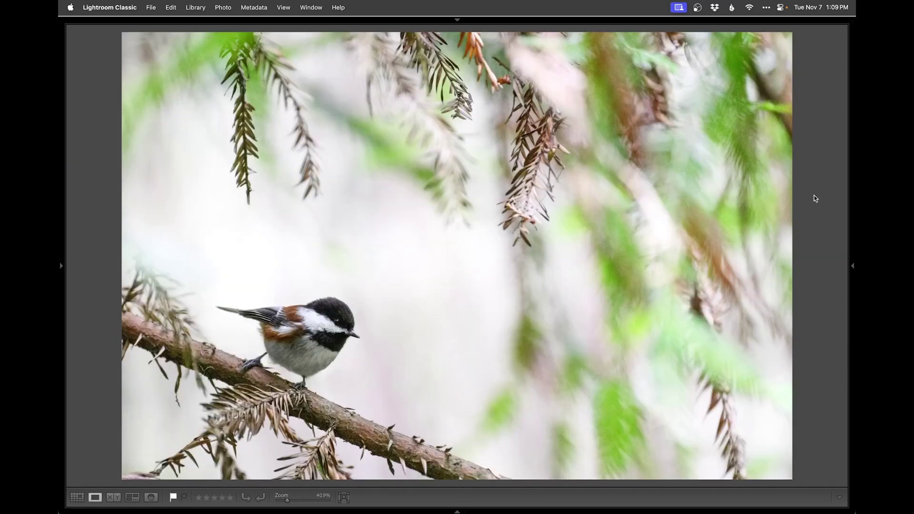
key(Right)
key(g)
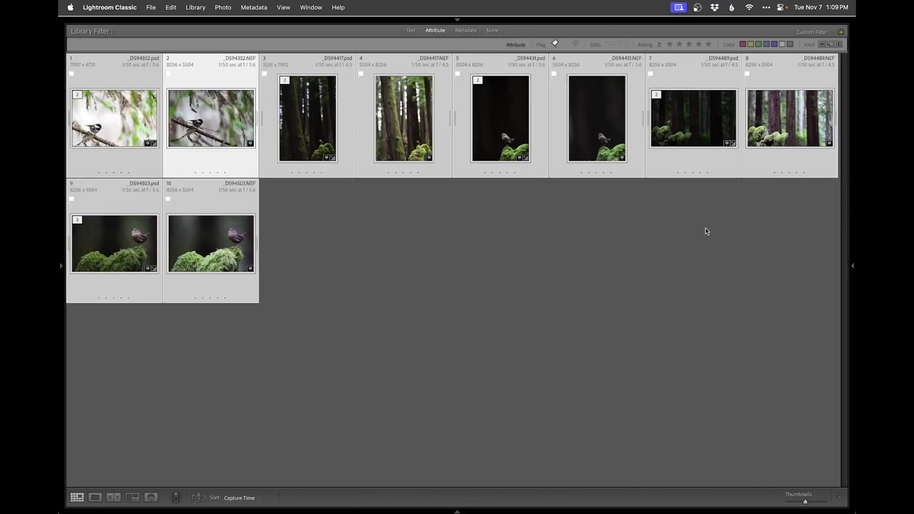
Step: Page through the photos at full view from the last wren pair to the chickadee, comparing each edit with its original
double_click(222, 245)
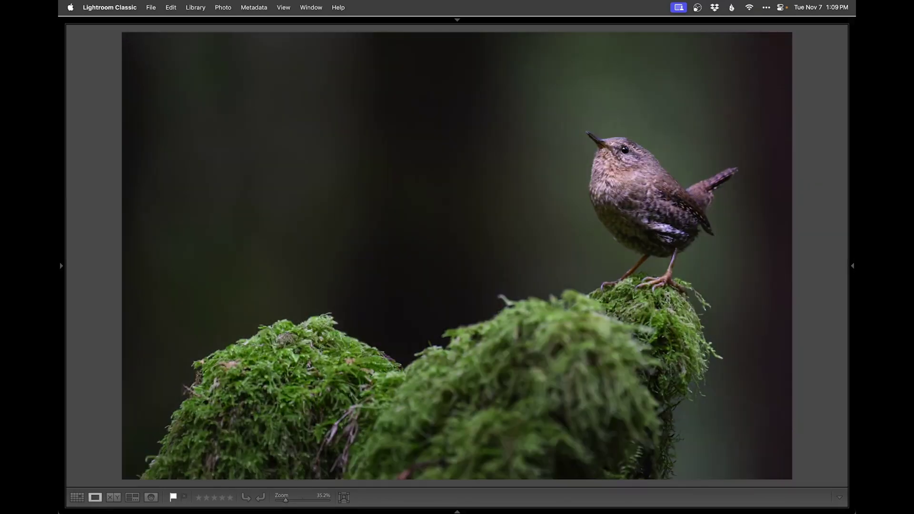
key(Right)
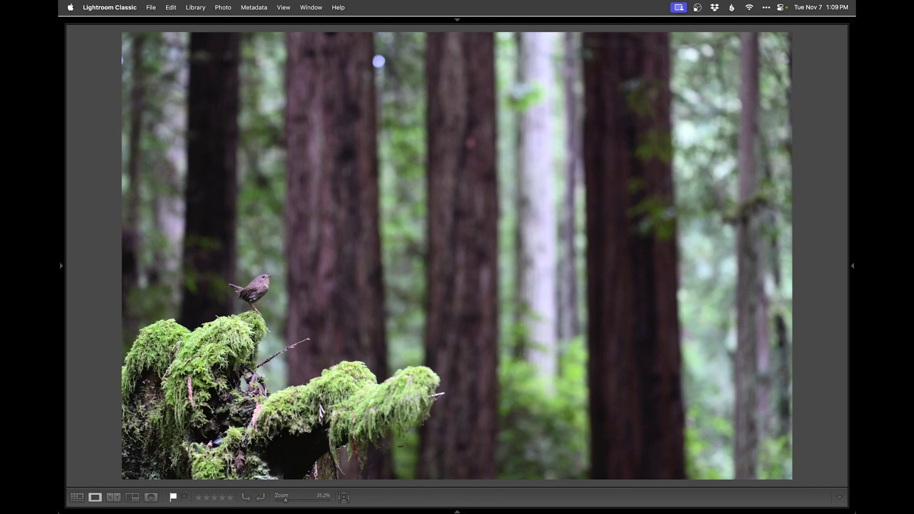
key(Left)
key(Right)
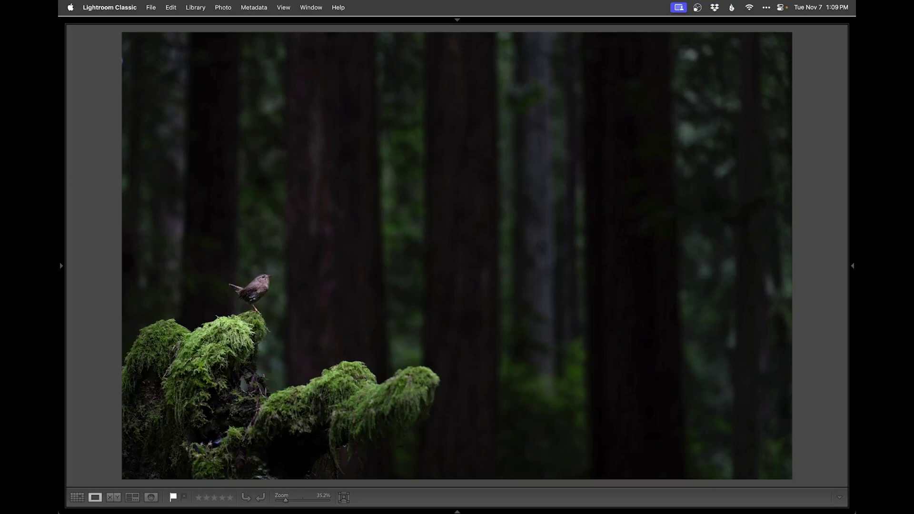
key(Left)
key(Right)
key(Right)
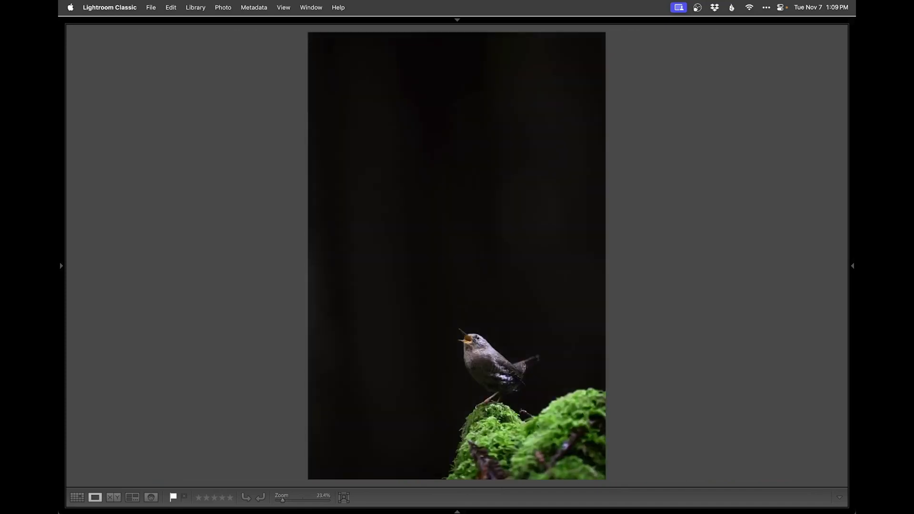
key(Right)
key(Right)
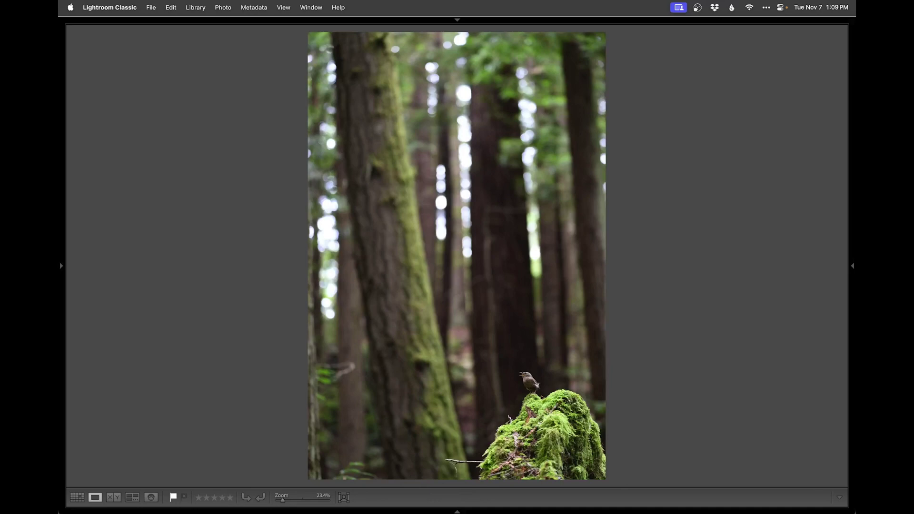
key(Right)
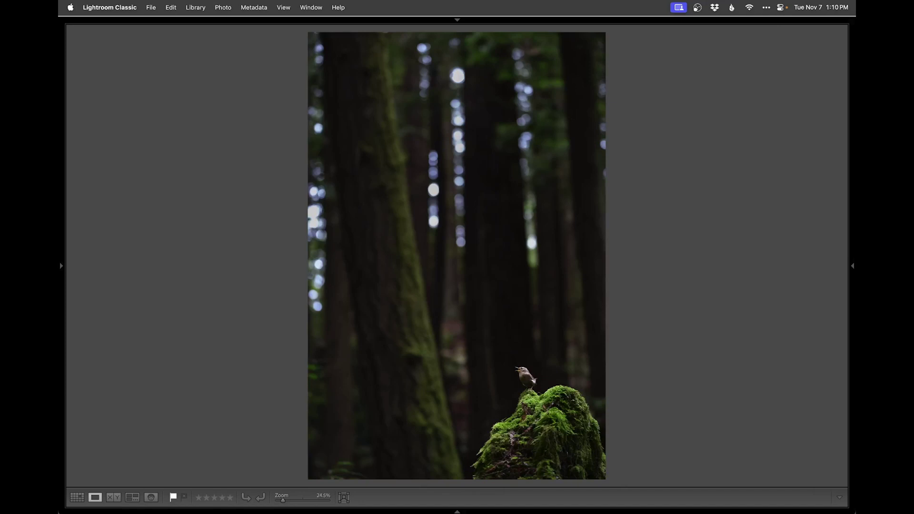
key(Right)
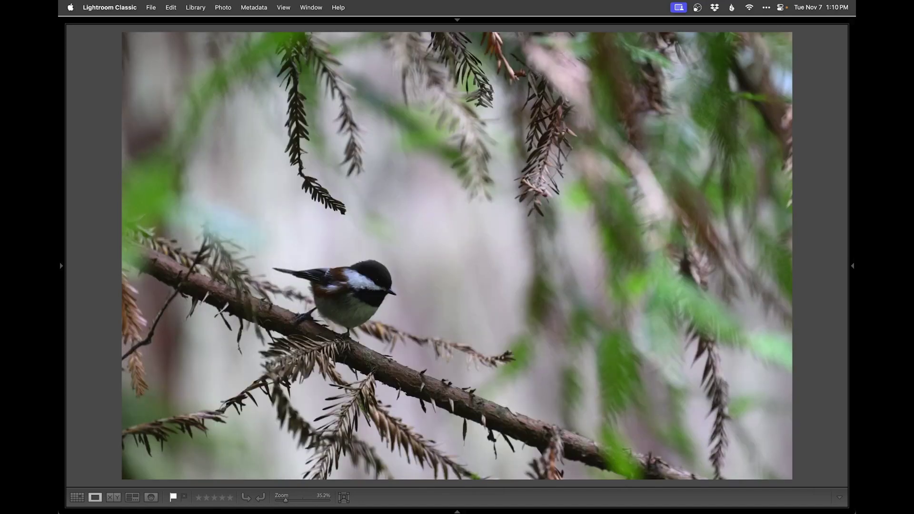
key(Right)
key(g)
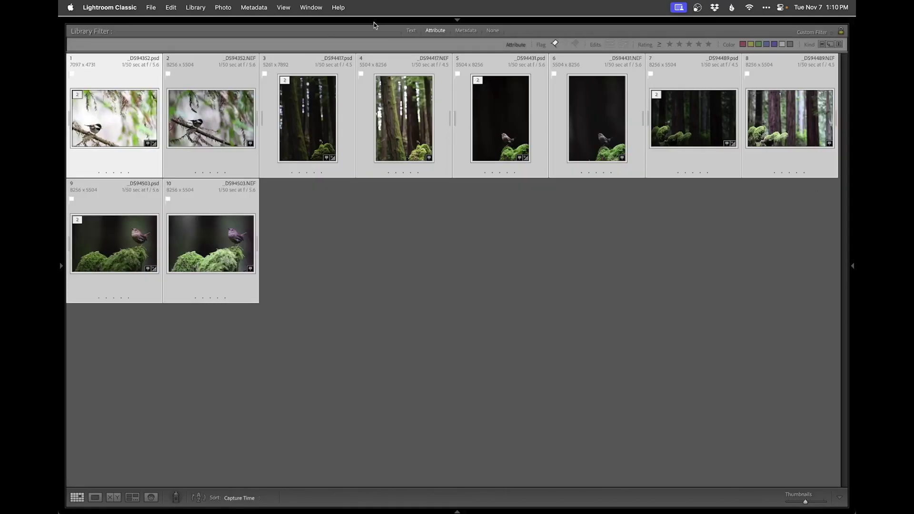
Step: Select only the five finished PSD photos and display them side by side in Survey view
super+click(135, 240)
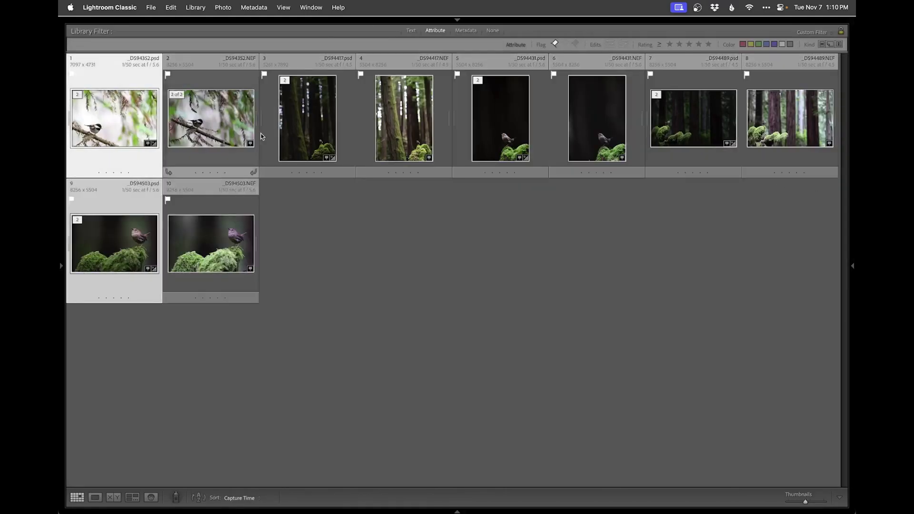
super+click(324, 133)
super+click(526, 114)
super+click(694, 119)
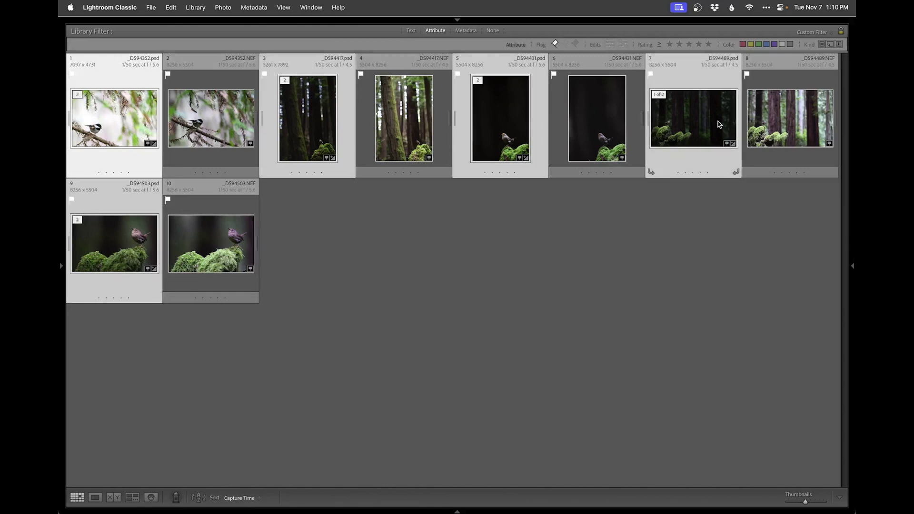
key(n)
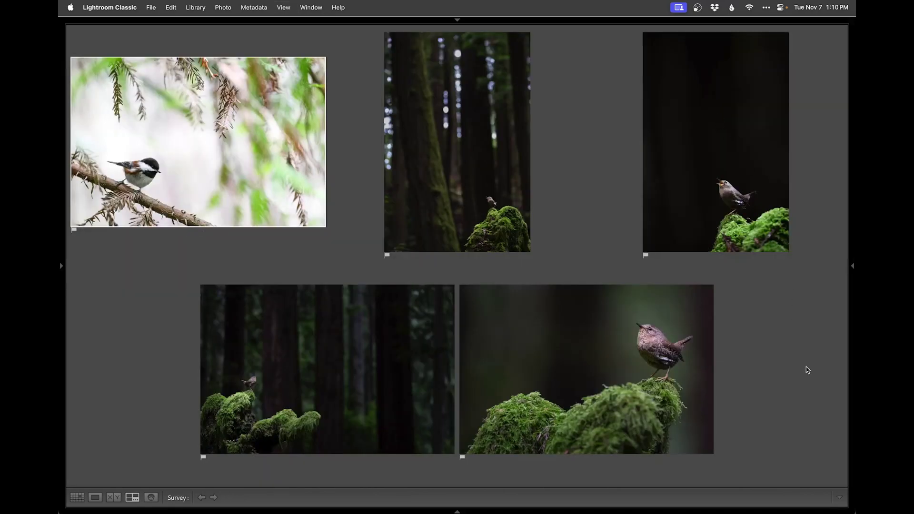